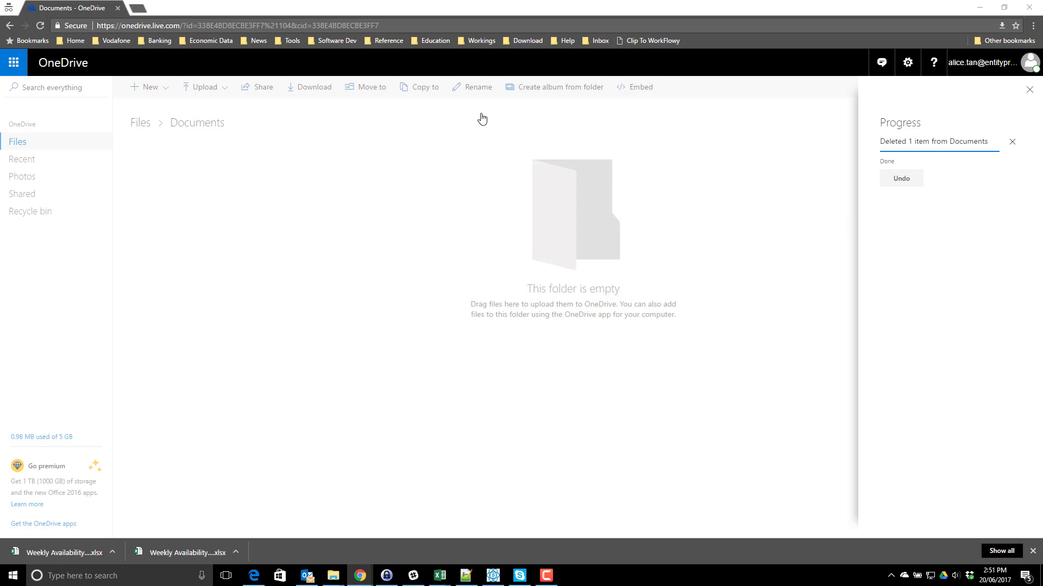
- Open the url.enpr.io/wkav2b45 template link in a new incognito tab to download the workbook
click(138, 8)
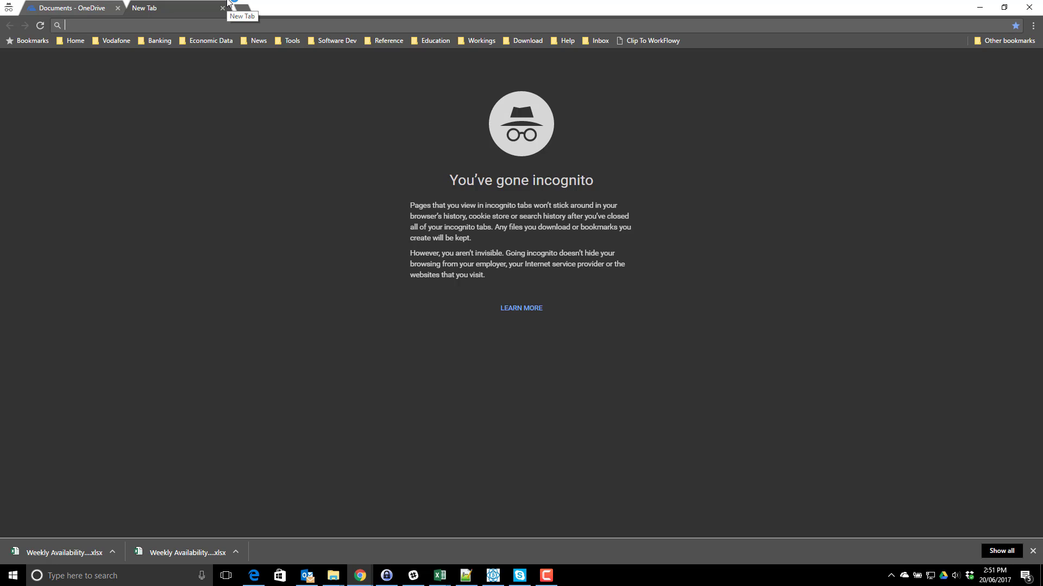
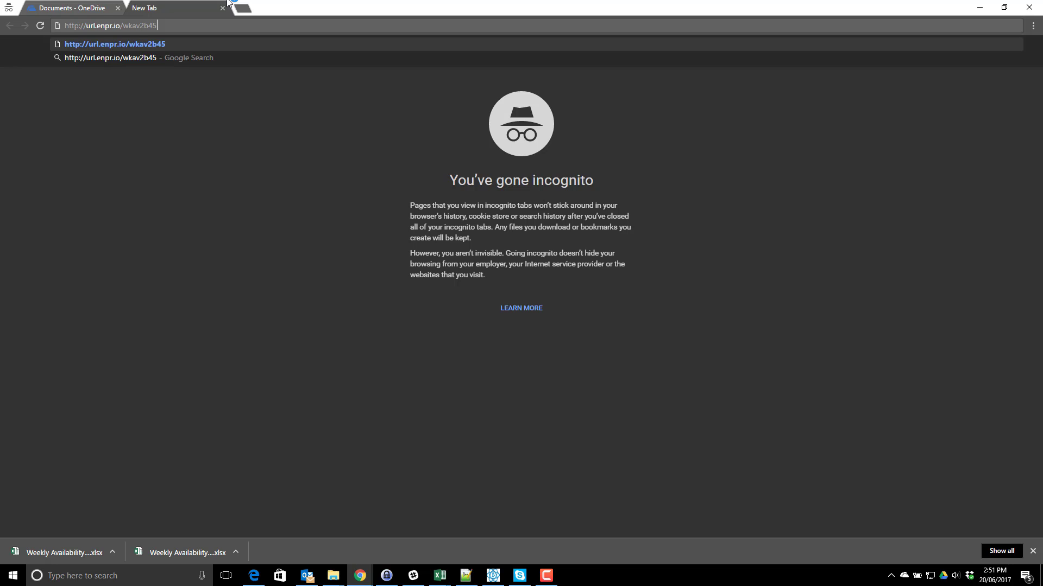
key(Return)
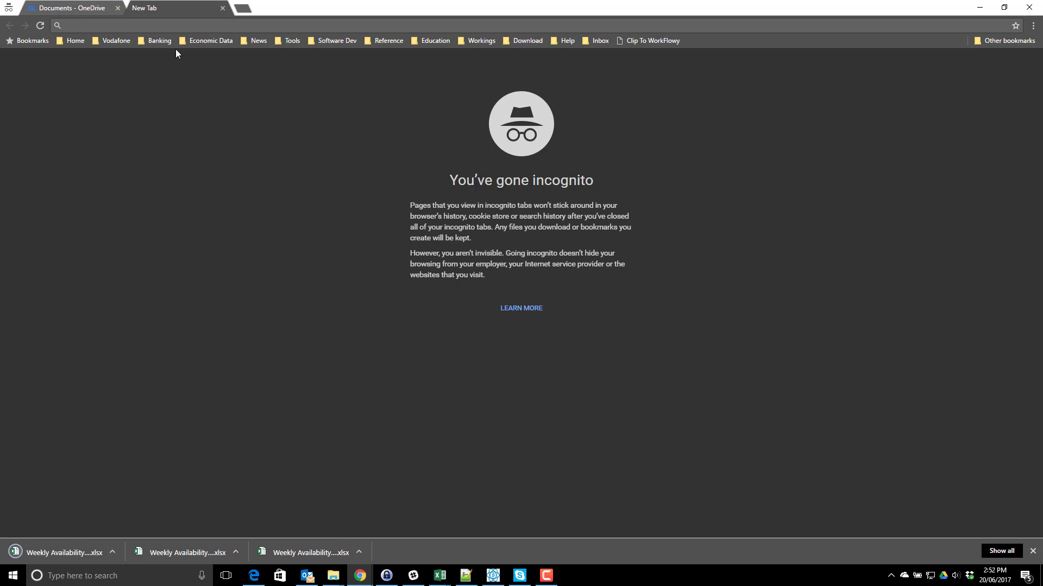
- Upload Weekly Availability Template.xlsx from Downloads into the OneDrive Documents folder by dragging it
click(112, 553)
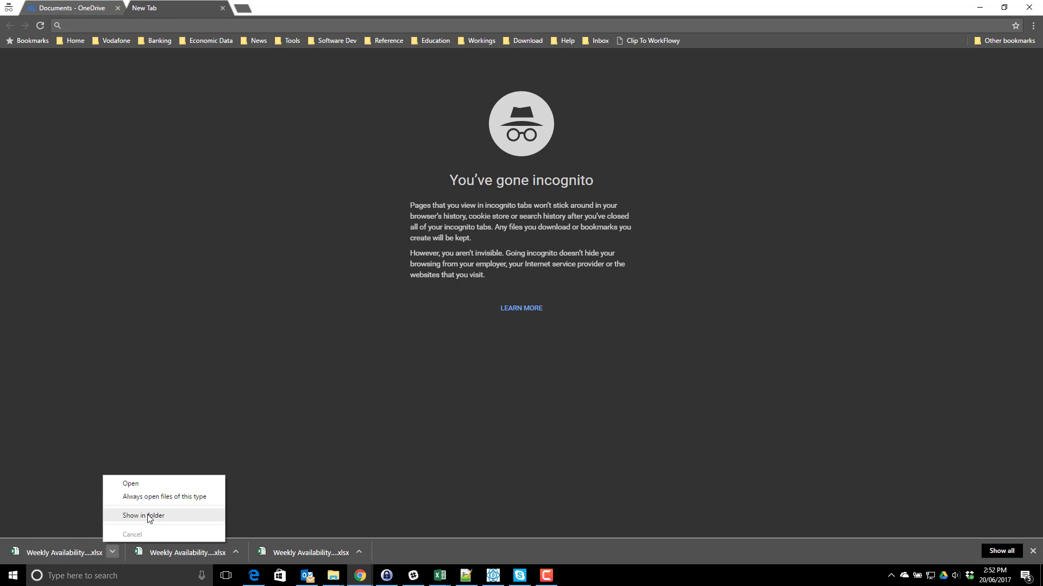
click(143, 519)
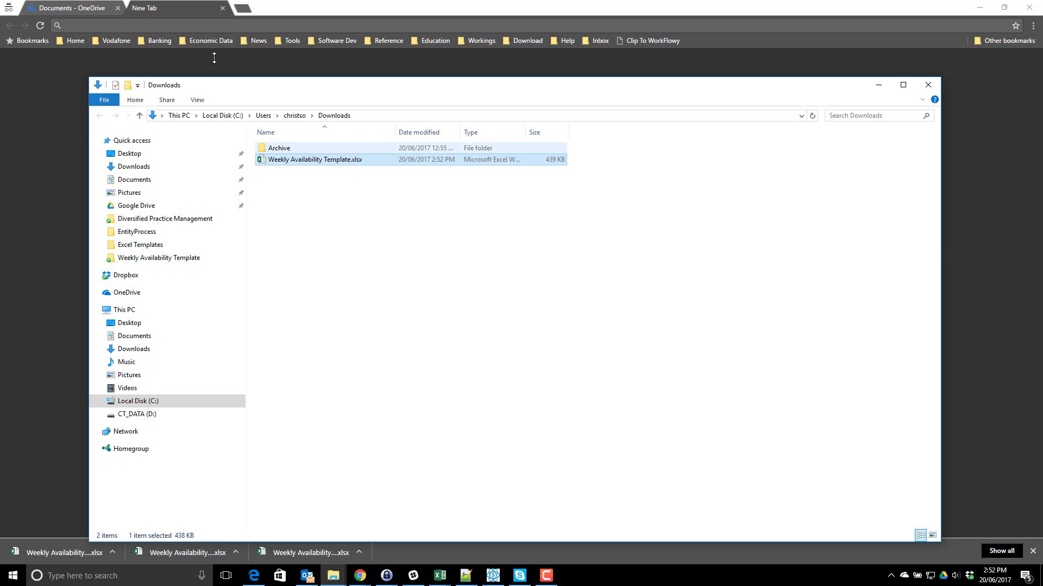
click(97, 8)
key(alt+Tab)
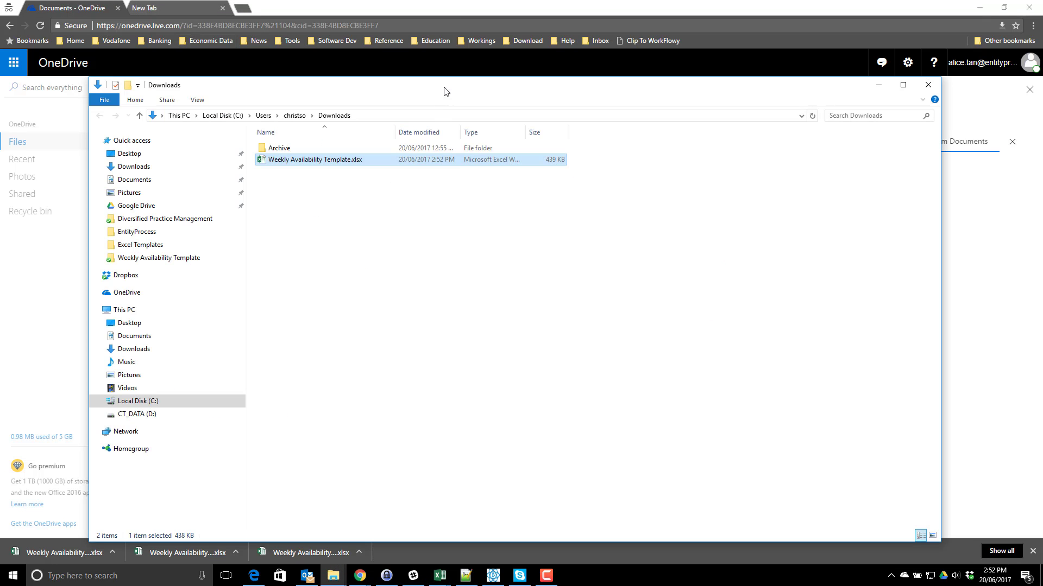
drag(446, 89, 730, 191)
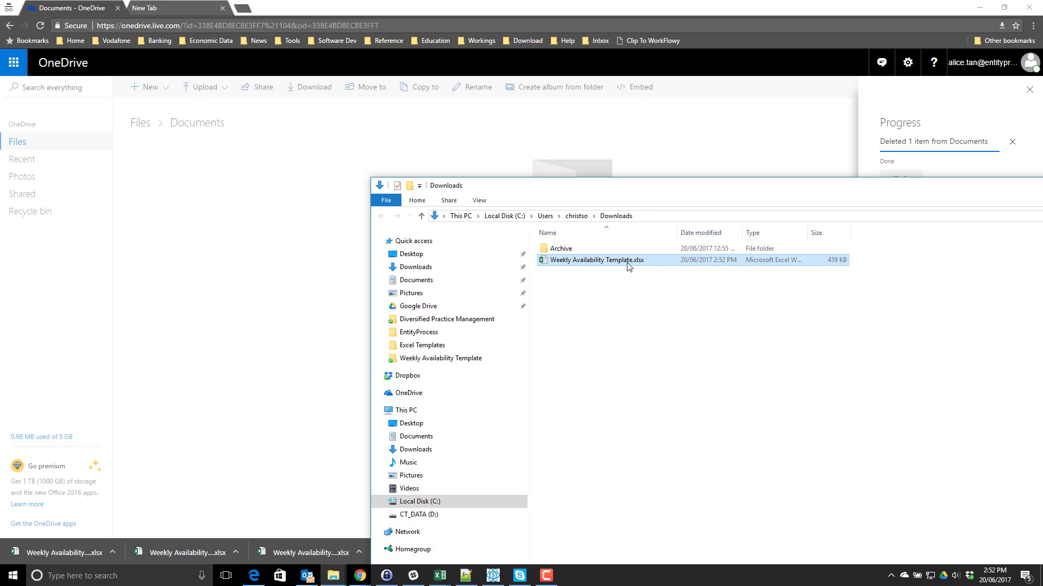
drag(628, 266, 256, 191)
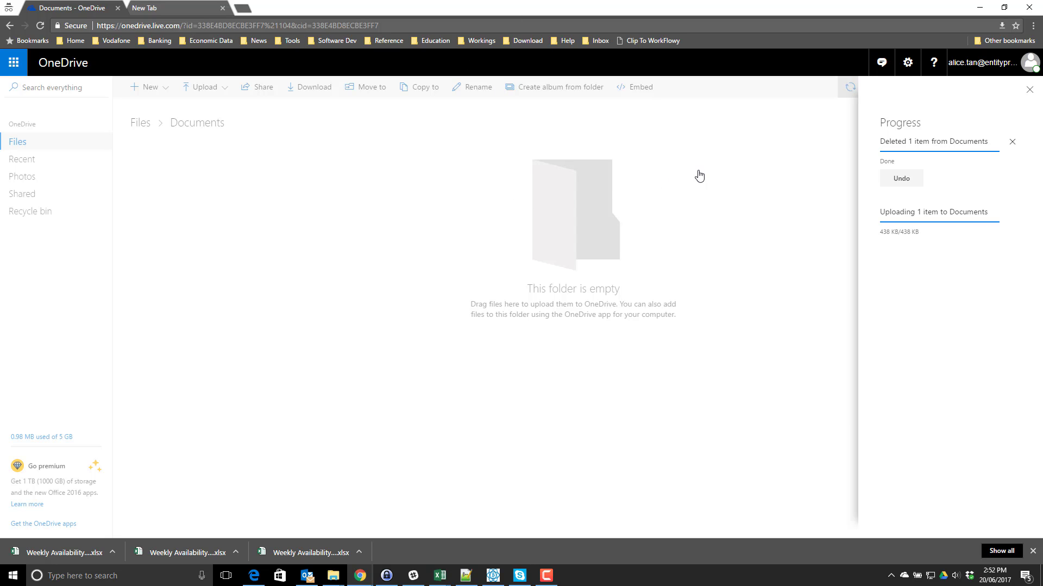
click(1012, 143)
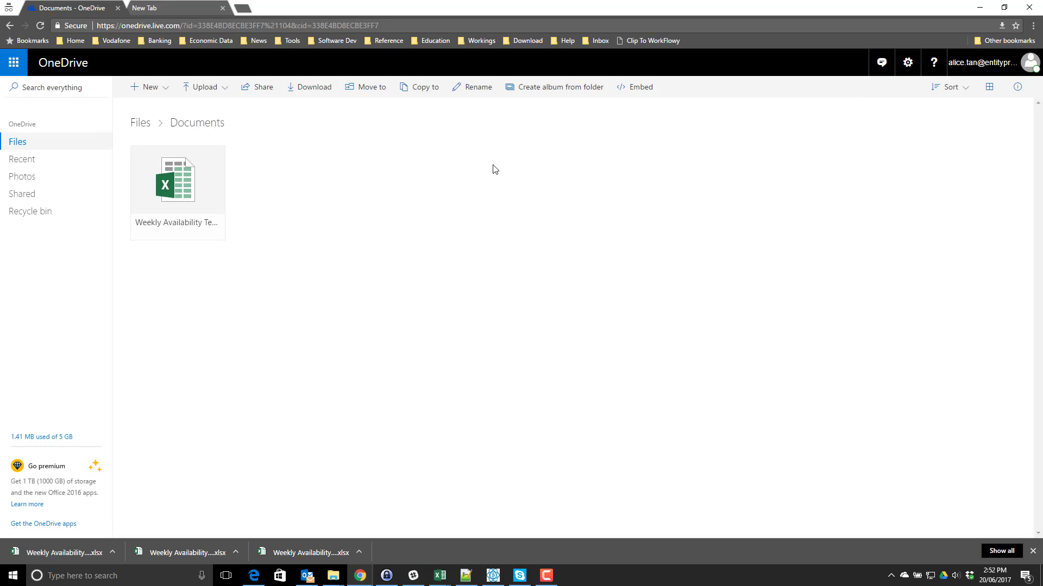
- Create and copy an anyone-can-edit share link for Weekly Availability Template
right_click(175, 166)
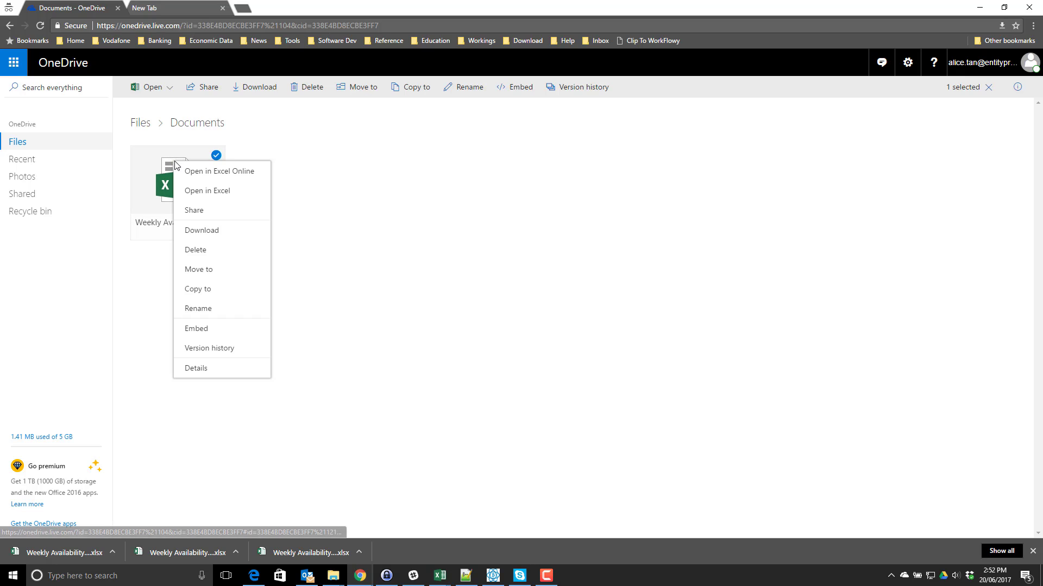
click(212, 214)
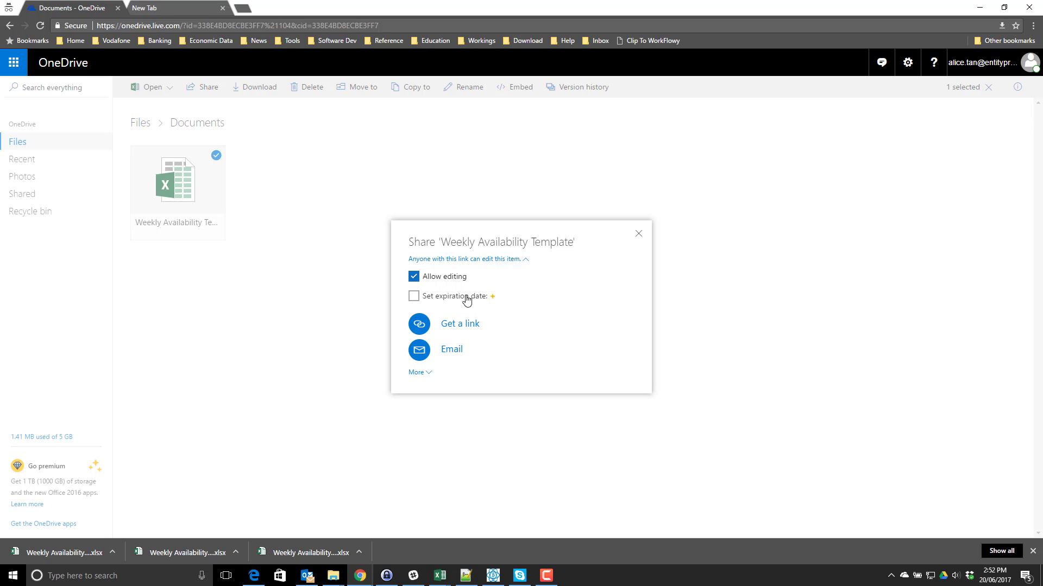
click(459, 326)
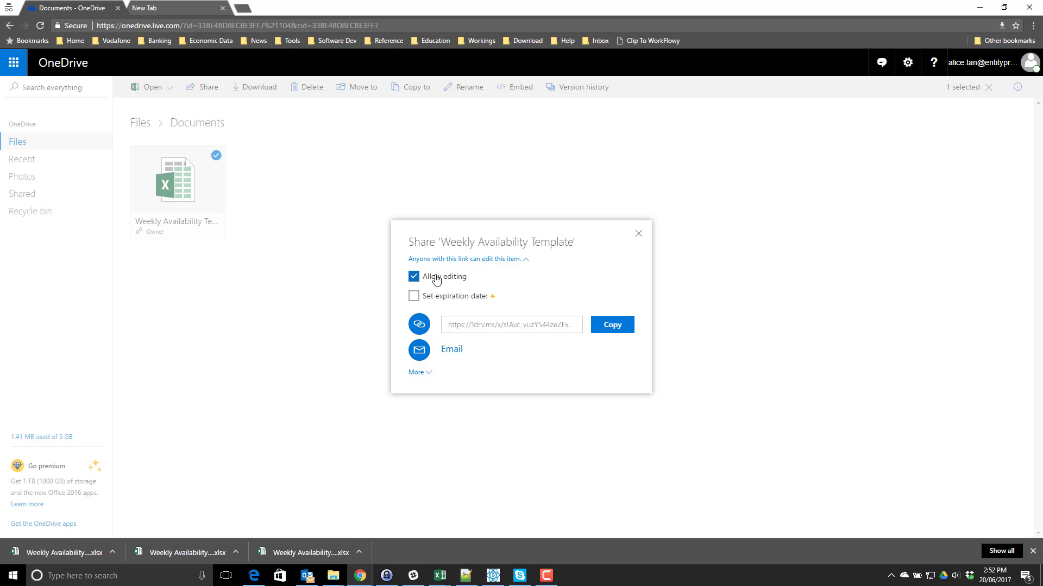
click(615, 328)
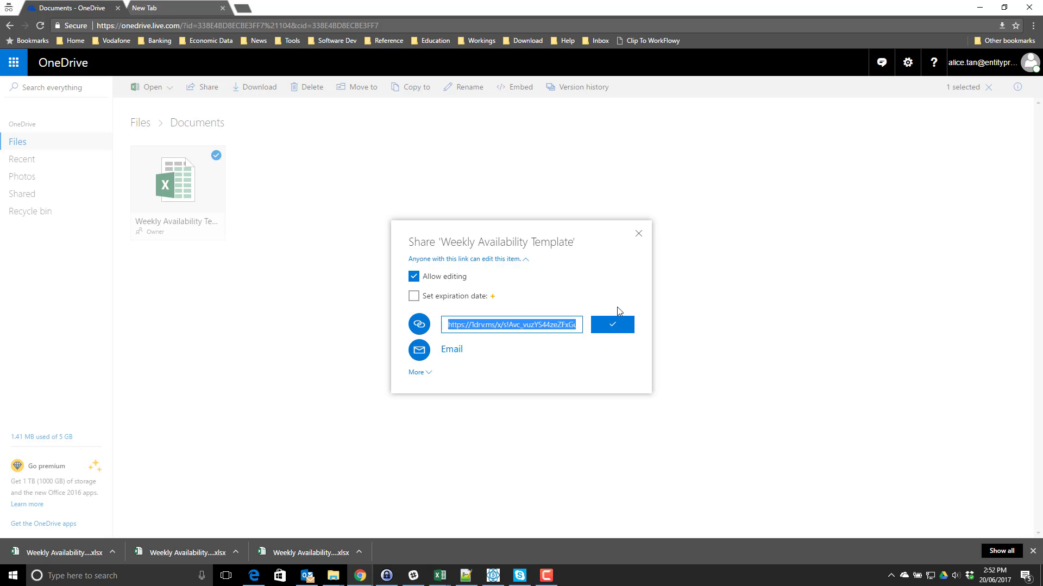
click(639, 234)
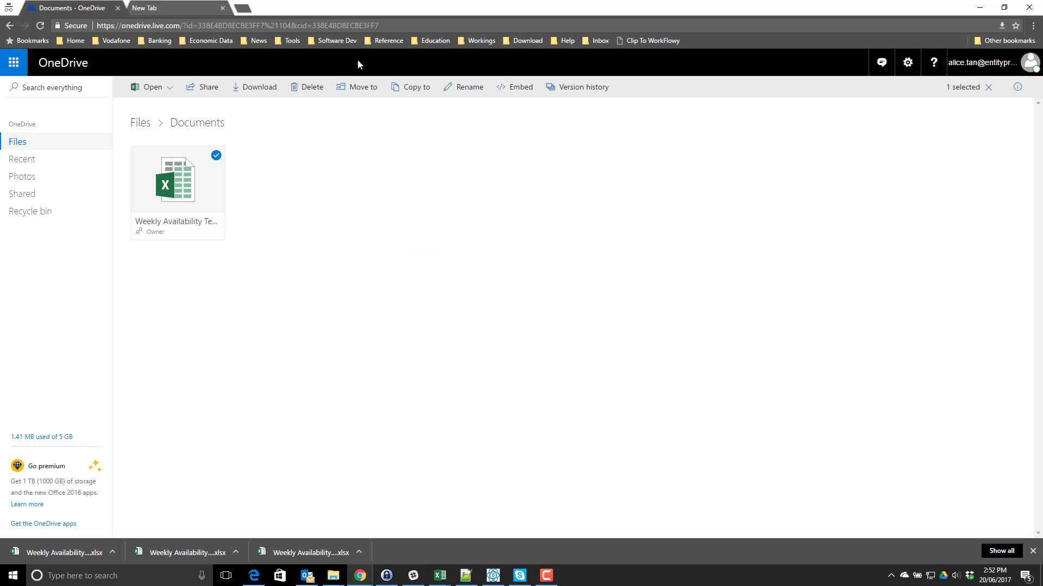
- Open the copied share link in the incognito tab and again in a second new tab
click(198, 10)
key(ctrl+v)
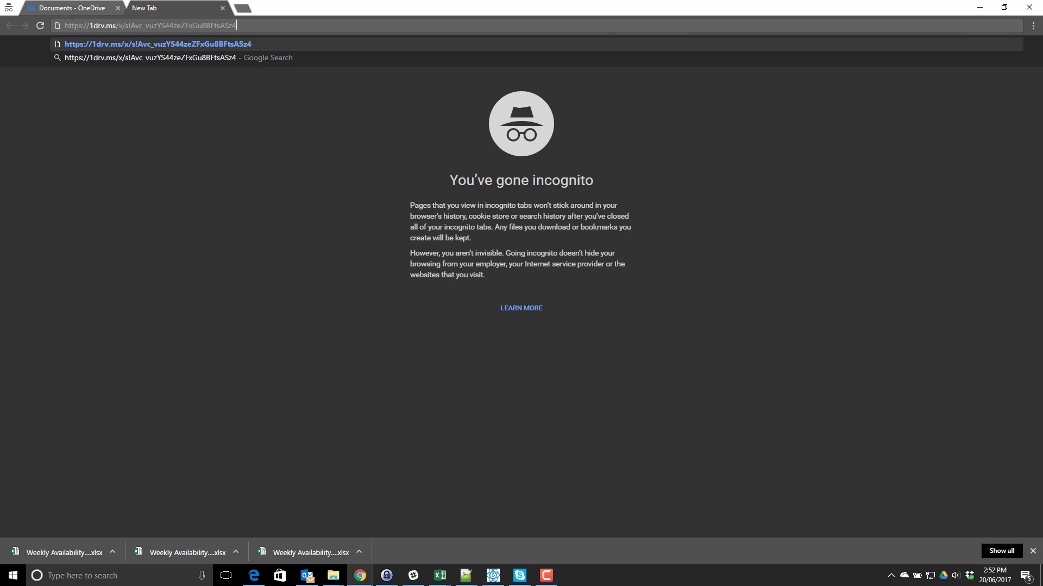
key(Return)
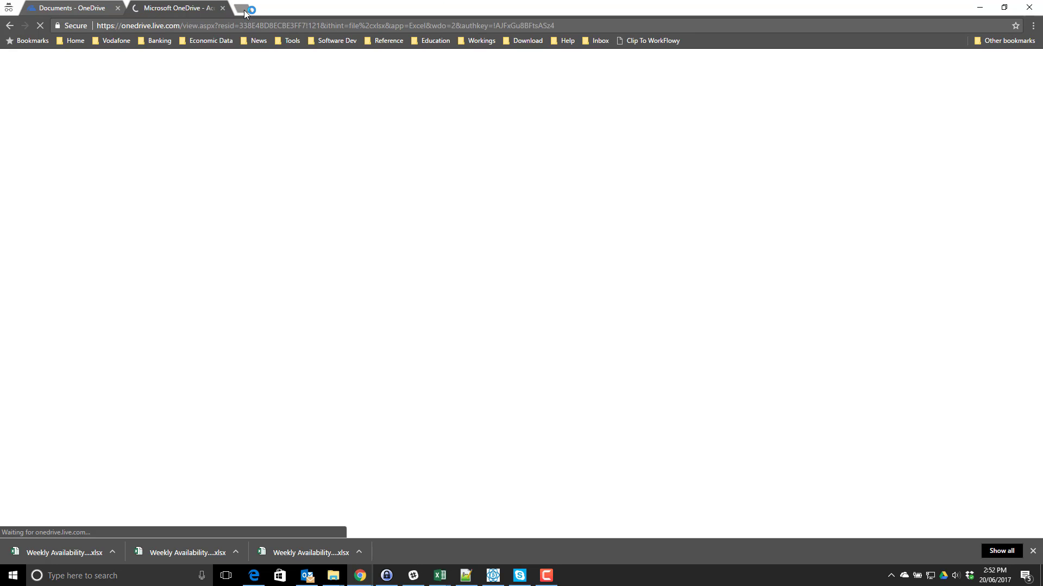
click(244, 11)
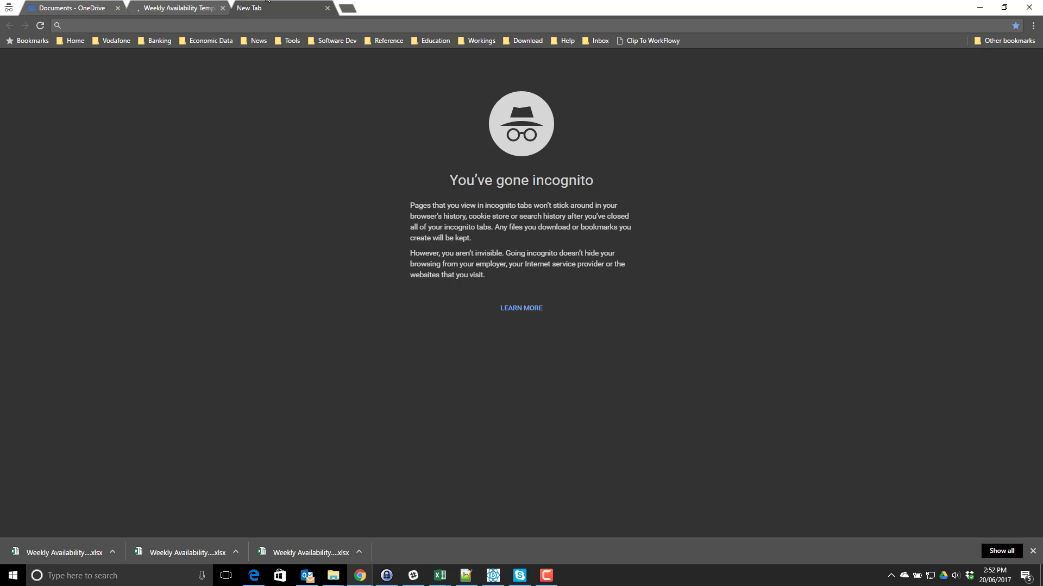
key(ctrl+v)
key(Return)
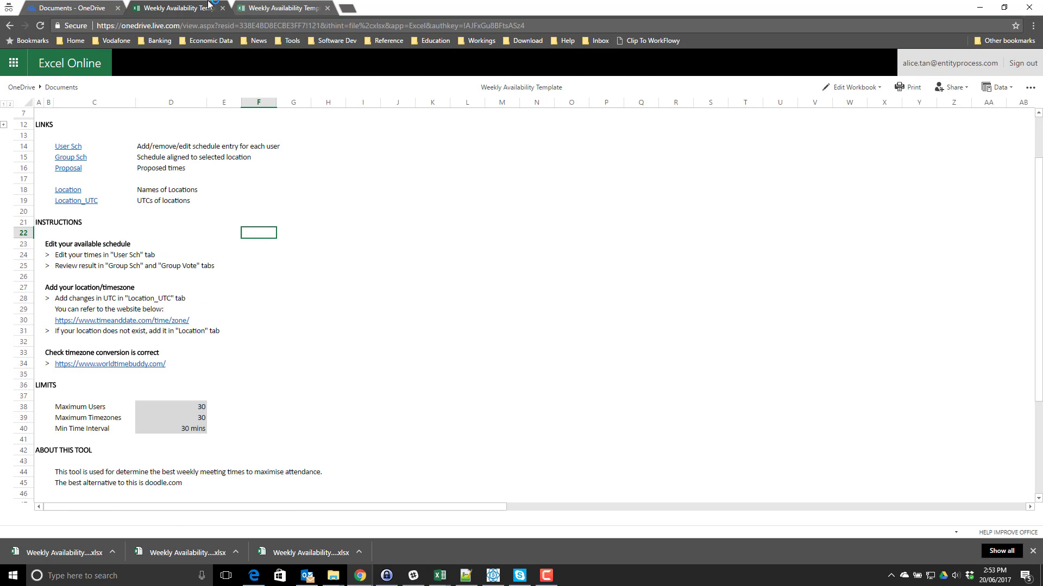
click(232, 191)
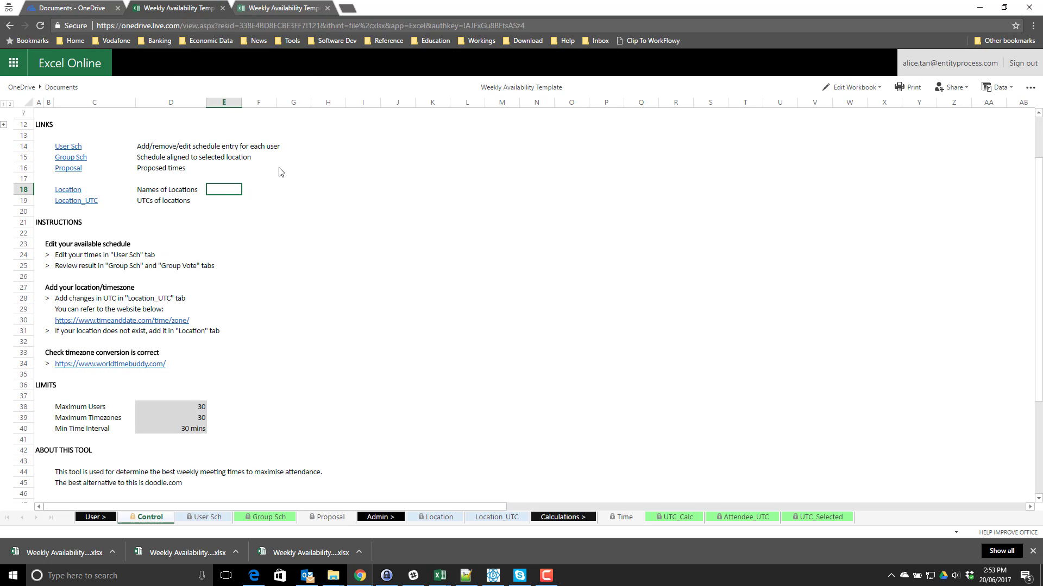
click(273, 234)
click(239, 332)
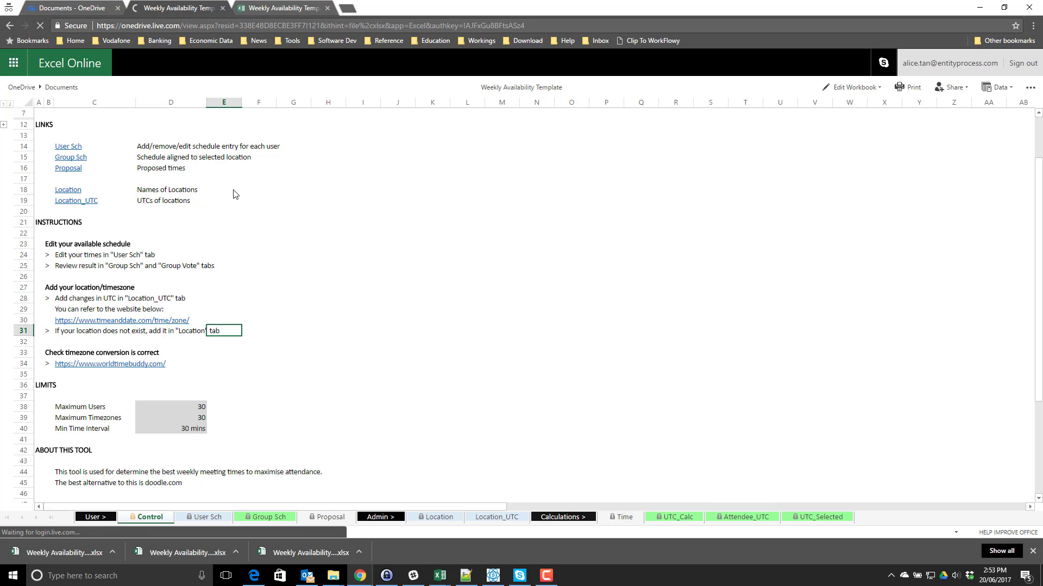
click(293, 211)
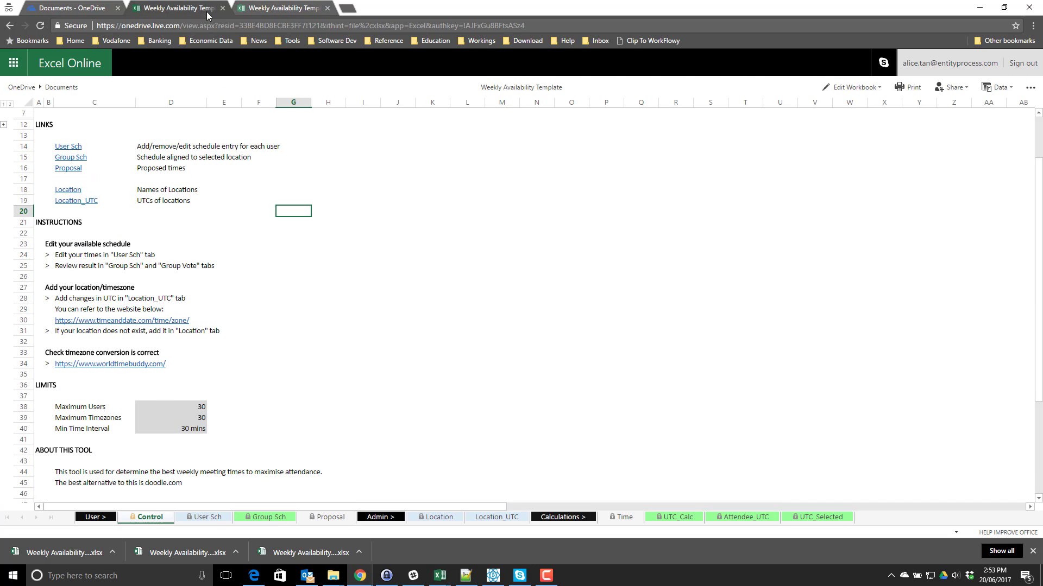
click(269, 256)
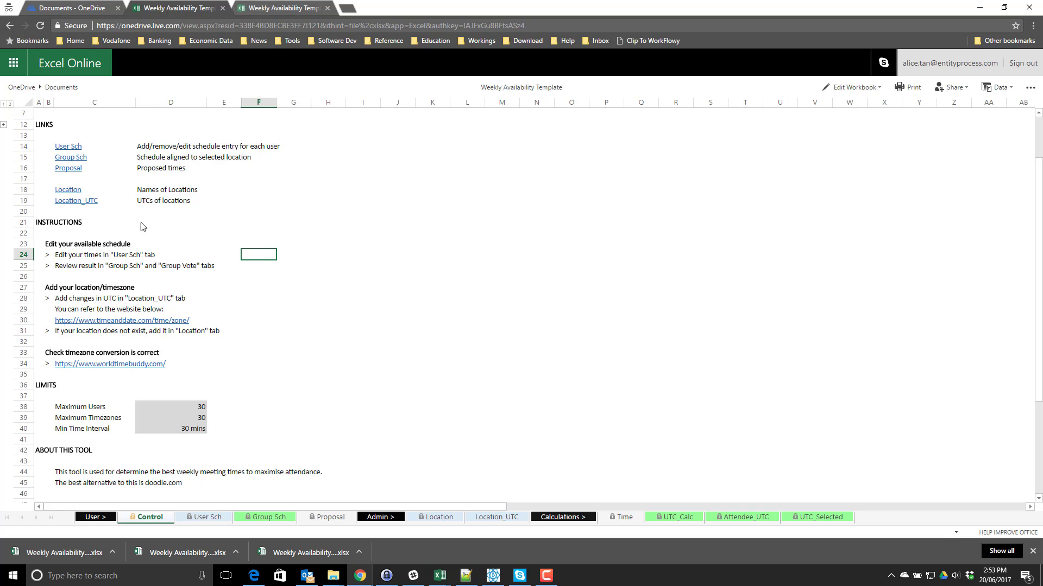
click(129, 203)
click(281, 171)
scroll(265, 222, down, 1)
scroll(288, 224, up, 3)
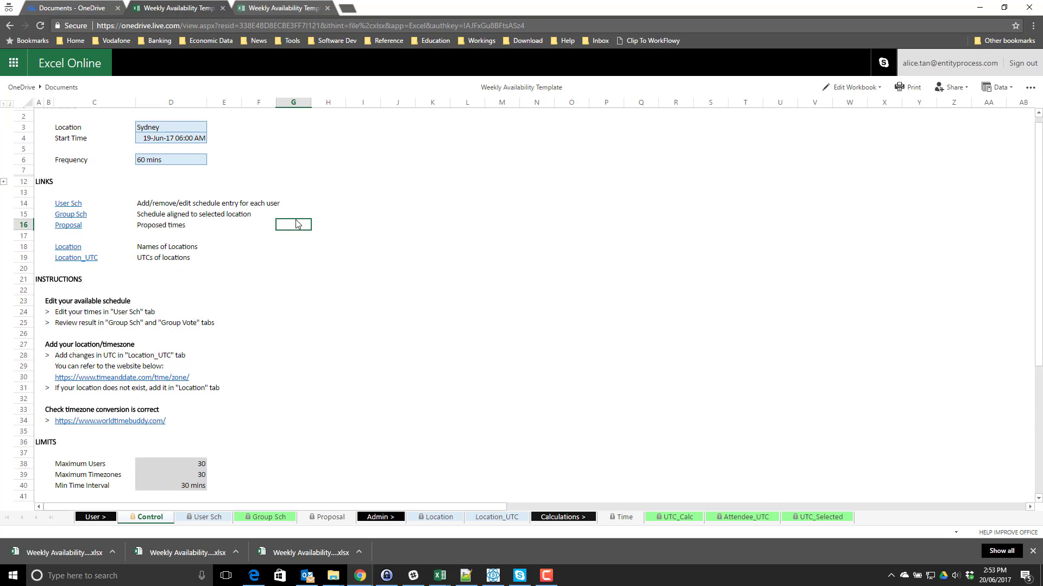
click(234, 179)
click(186, 135)
click(269, 278)
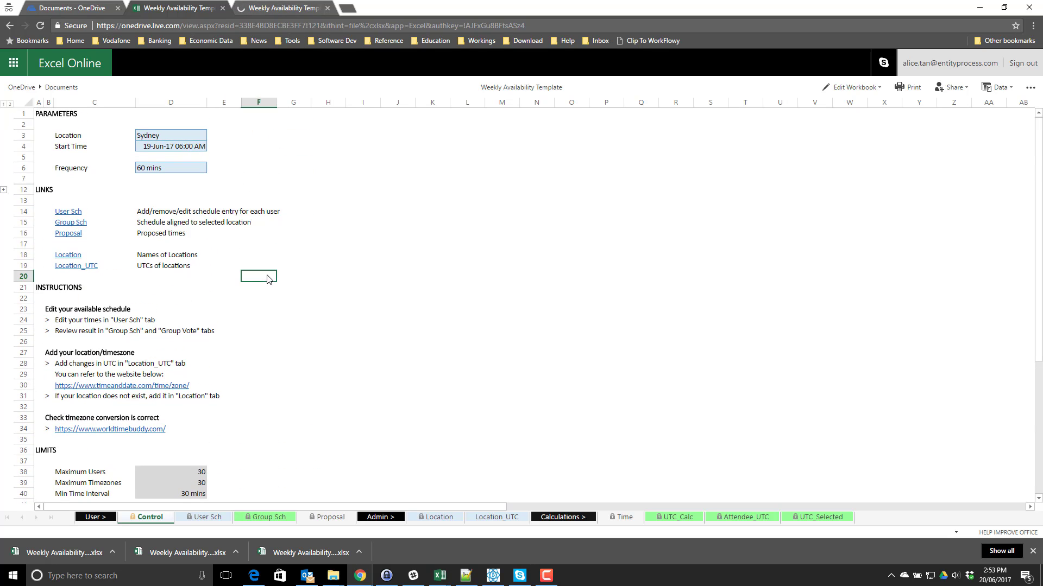
click(423, 178)
click(197, 168)
drag(190, 127, 188, 136)
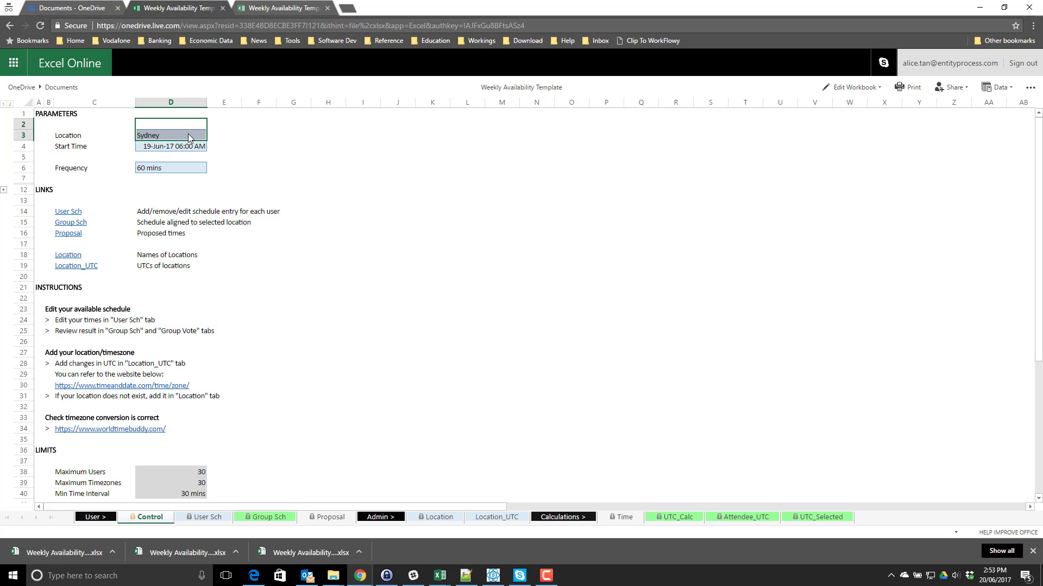
click(185, 135)
click(294, 146)
drag(86, 137, 183, 165)
click(313, 161)
click(153, 134)
mouse_move(112, 134)
mouse_down()
mouse_move(93, 134)
mouse_move(145, 135)
mouse_move(101, 139)
mouse_up()
click(163, 144)
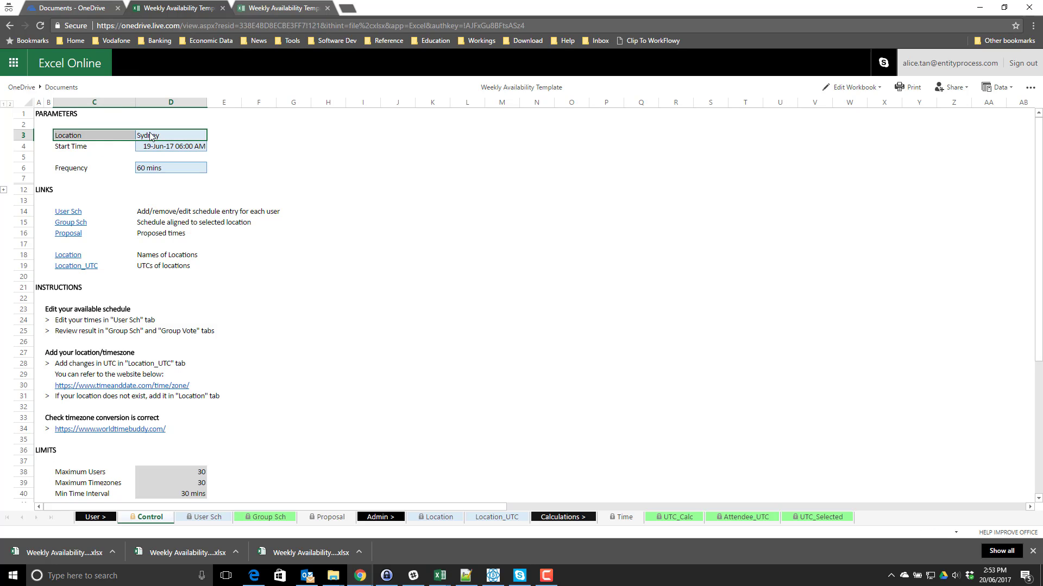
drag(167, 135, 90, 135)
click(133, 138)
click(181, 137)
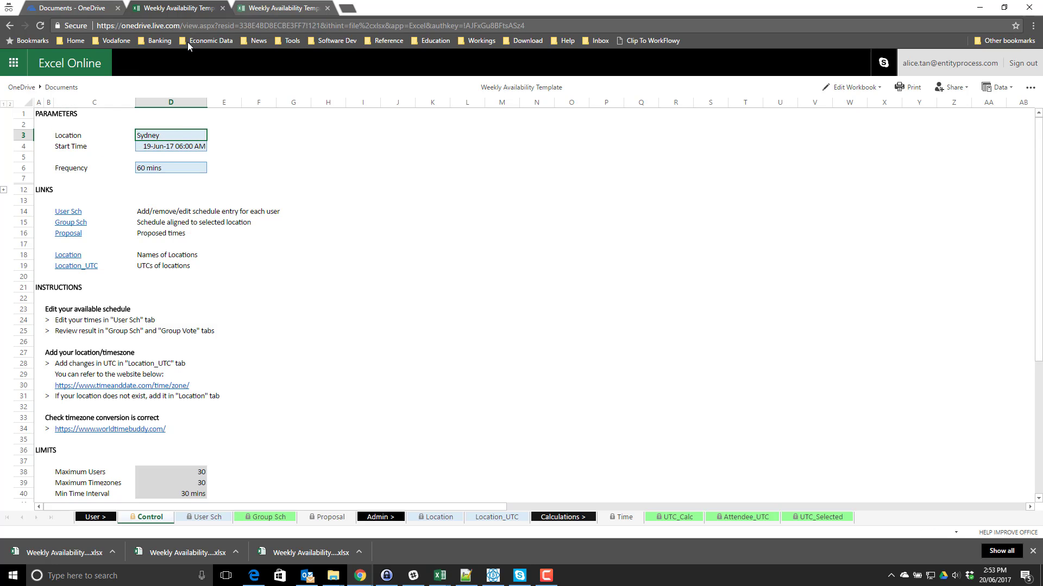
drag(149, 137, 107, 137)
click(146, 135)
click(223, 188)
drag(180, 136, 232, 144)
click(170, 146)
click(344, 168)
click(305, 137)
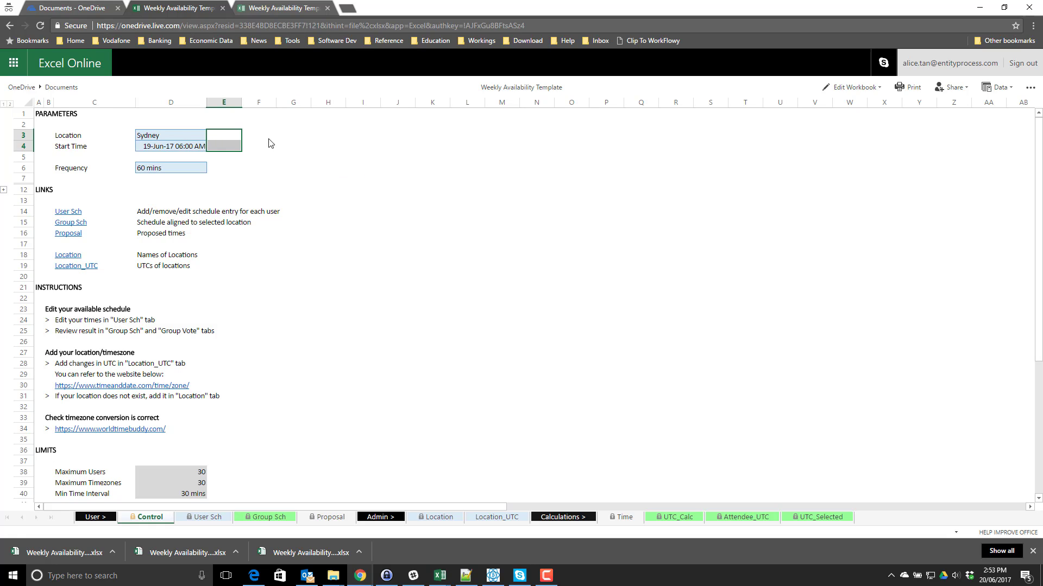
- Switch the shared workbook to editing with Edit Workbook > Edit in Browser
click(847, 89)
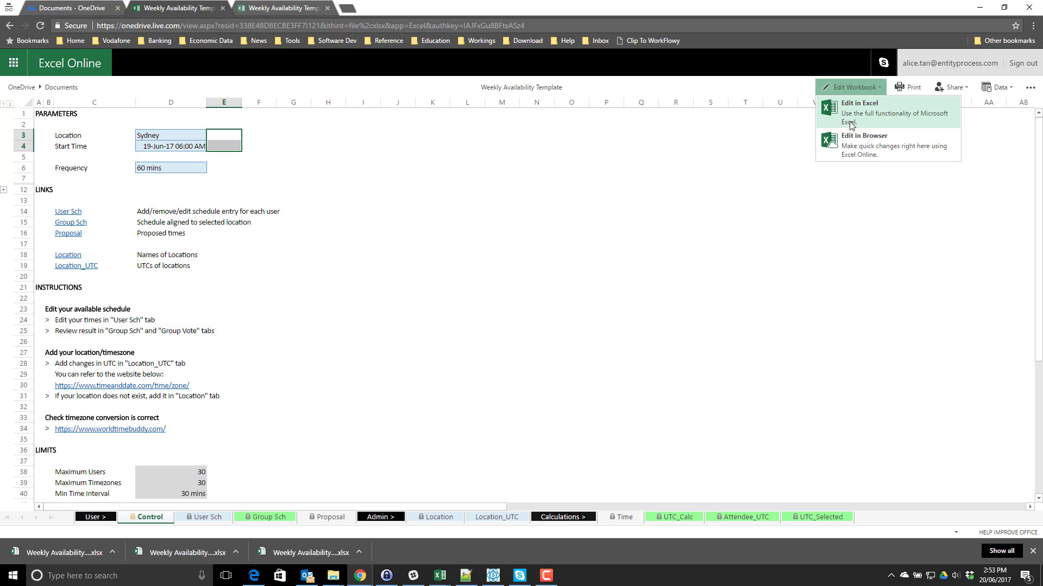
click(872, 148)
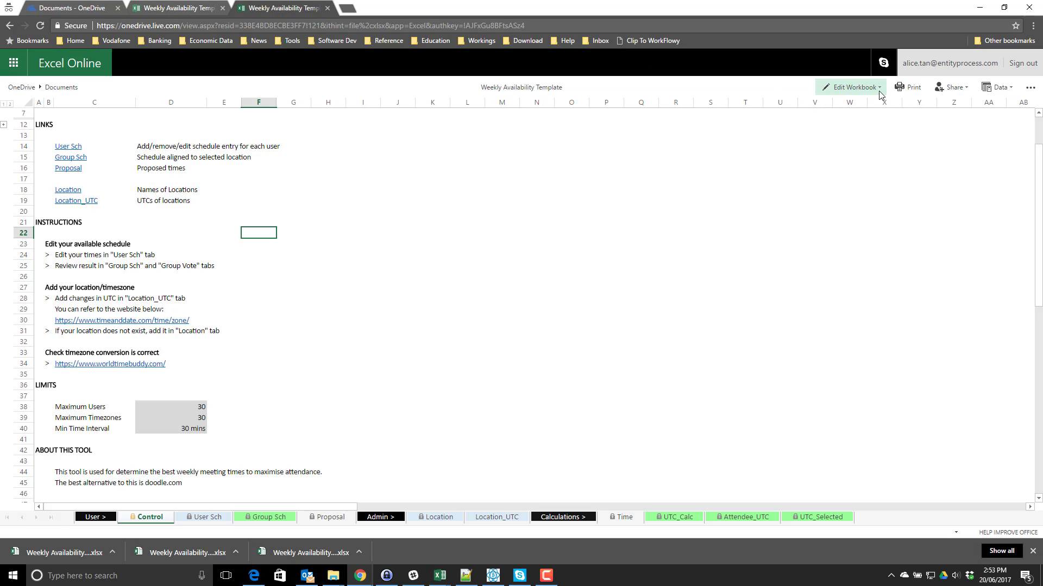
click(853, 87)
click(866, 149)
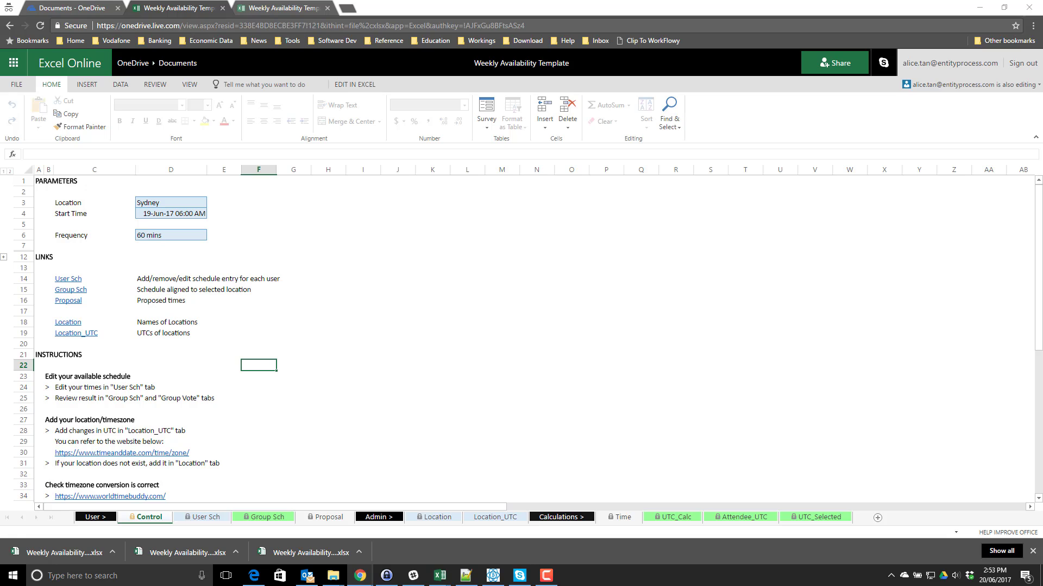
click(100, 223)
drag(99, 205, 161, 202)
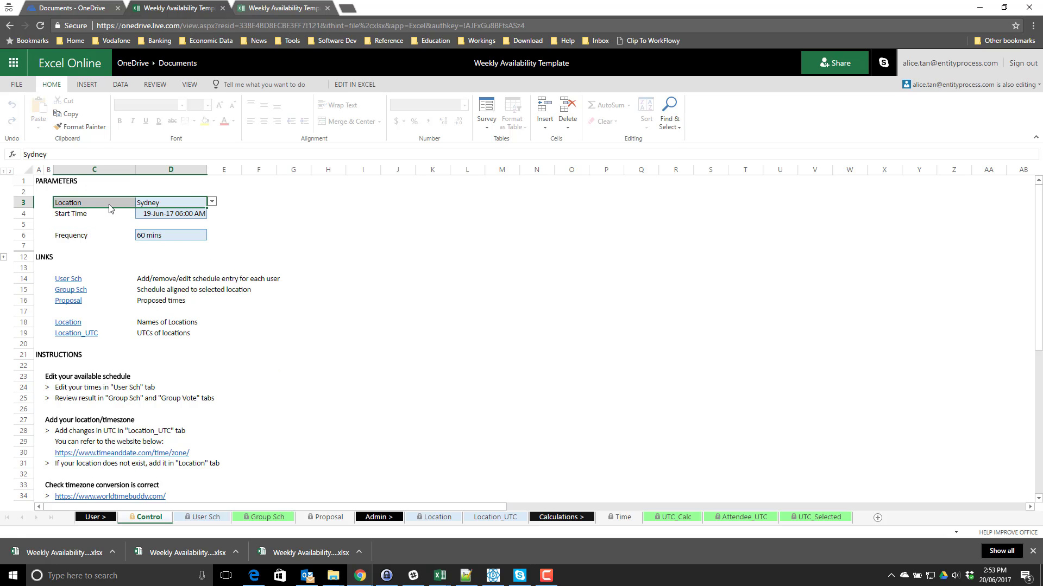
click(163, 203)
drag(95, 205, 159, 209)
click(185, 208)
click(159, 206)
mouse_move(96, 206)
mouse_down()
mouse_move(159, 211)
mouse_move(95, 205)
mouse_up()
click(90, 212)
click(159, 206)
click(167, 217)
click(172, 204)
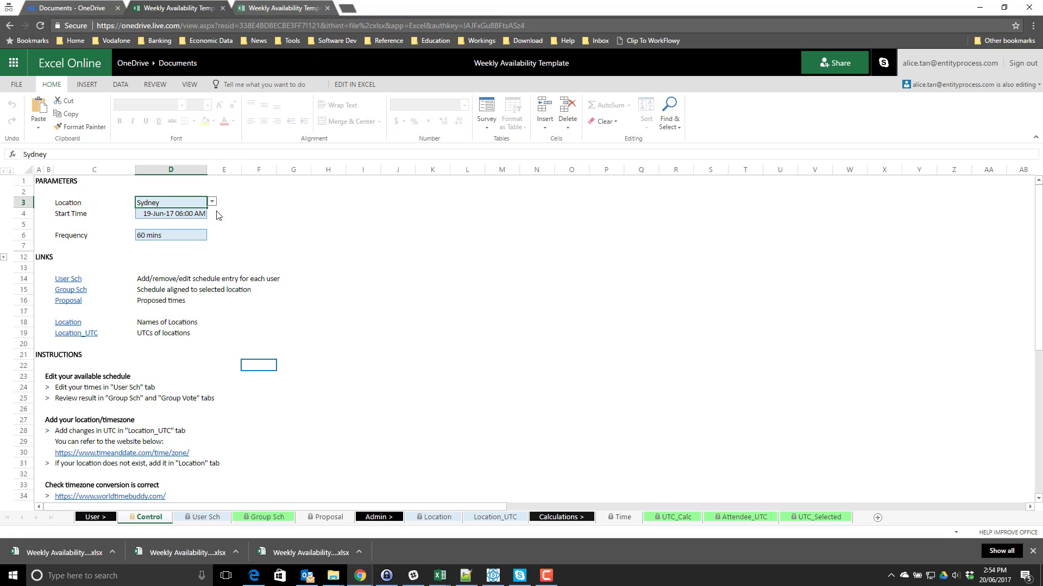
shift+click(91, 207)
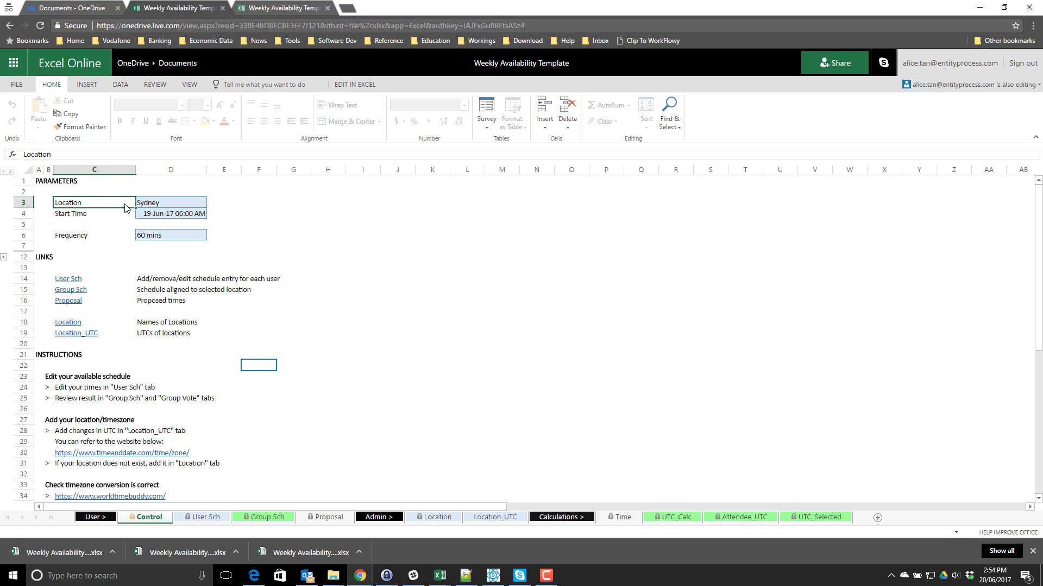
click(87, 217)
shift+click(162, 217)
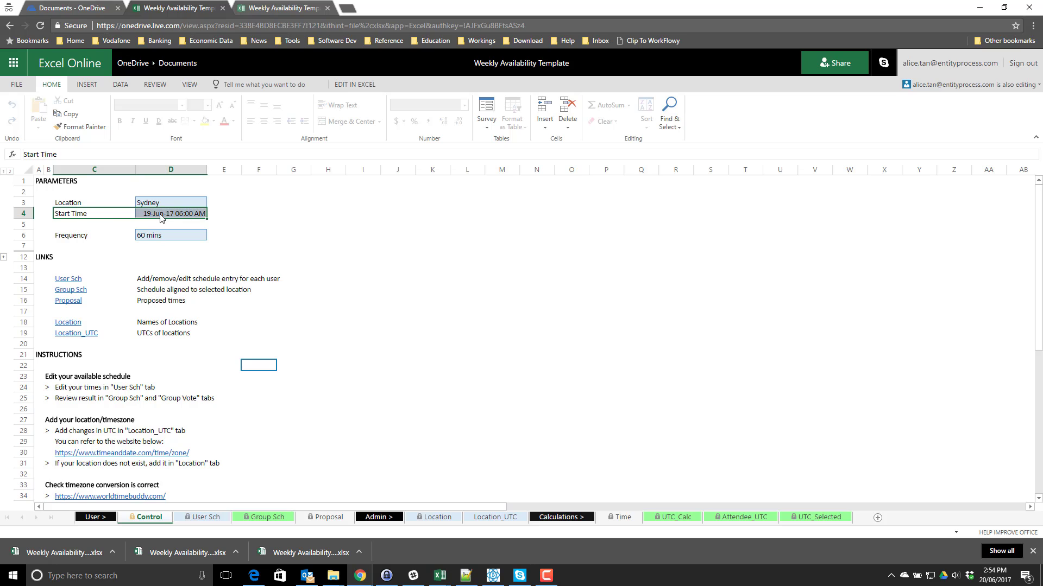
click(161, 203)
shift+click(89, 202)
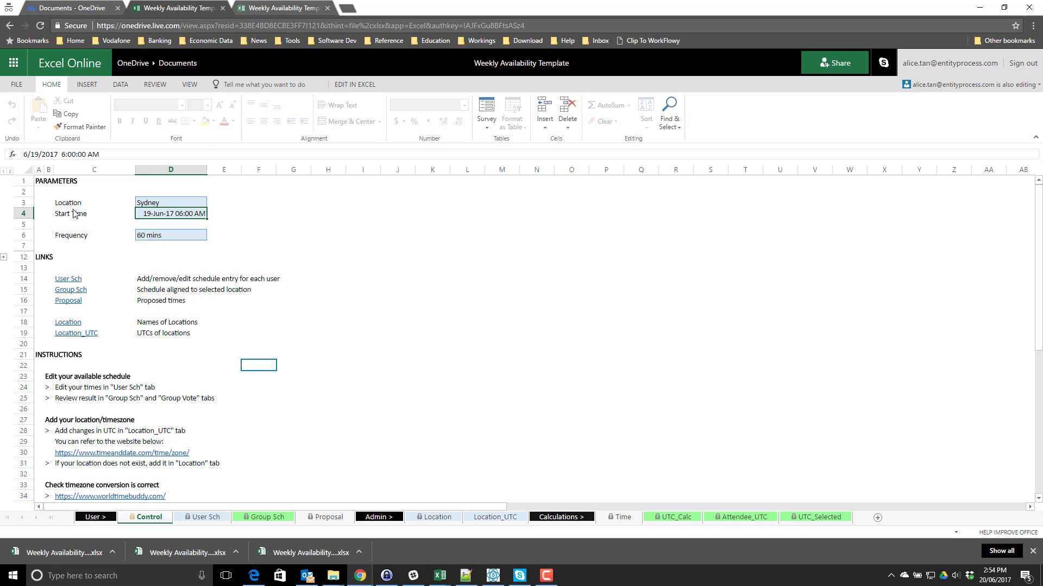
click(84, 217)
click(84, 224)
shift+click(157, 223)
click(155, 204)
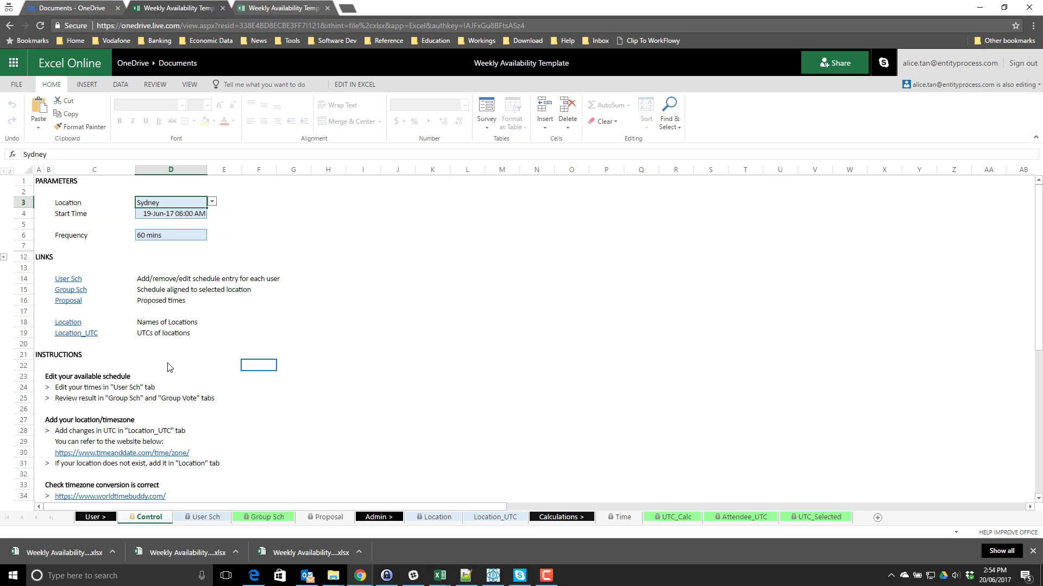
click(176, 300)
click(164, 203)
drag(165, 217, 87, 206)
drag(169, 204, 84, 204)
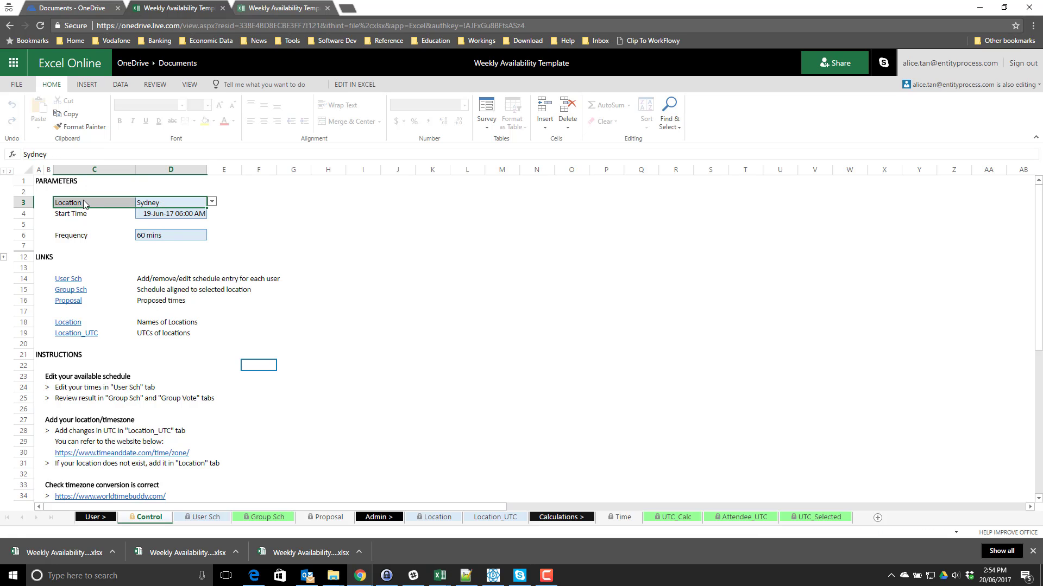
click(227, 259)
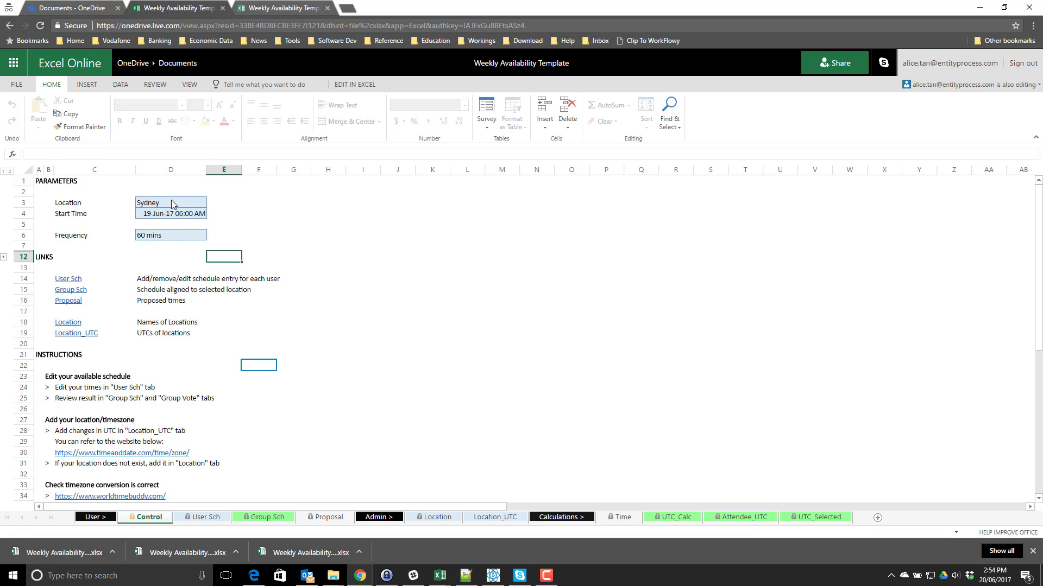
drag(171, 203, 92, 204)
drag(163, 204, 92, 205)
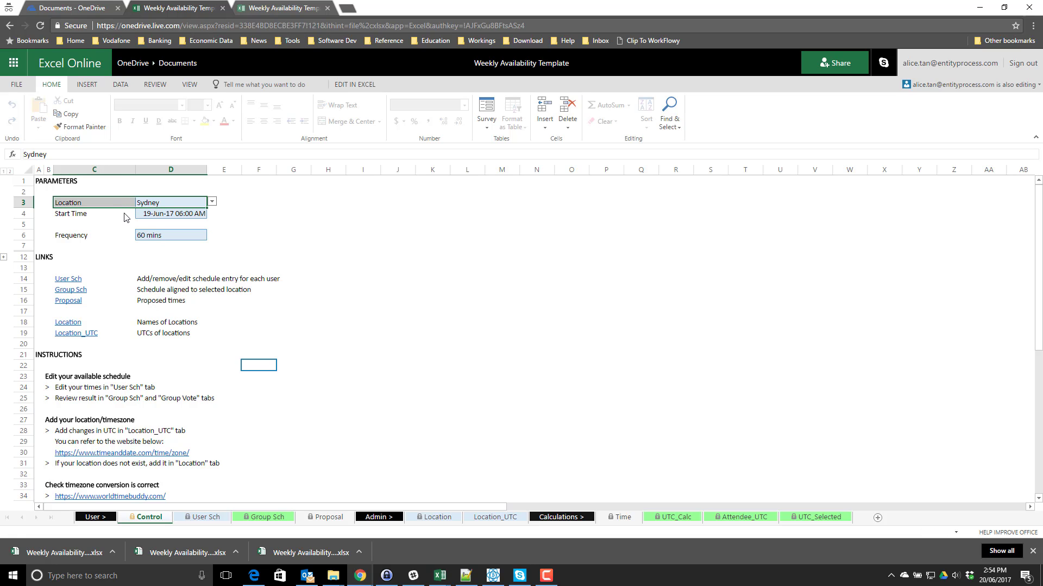
click(184, 268)
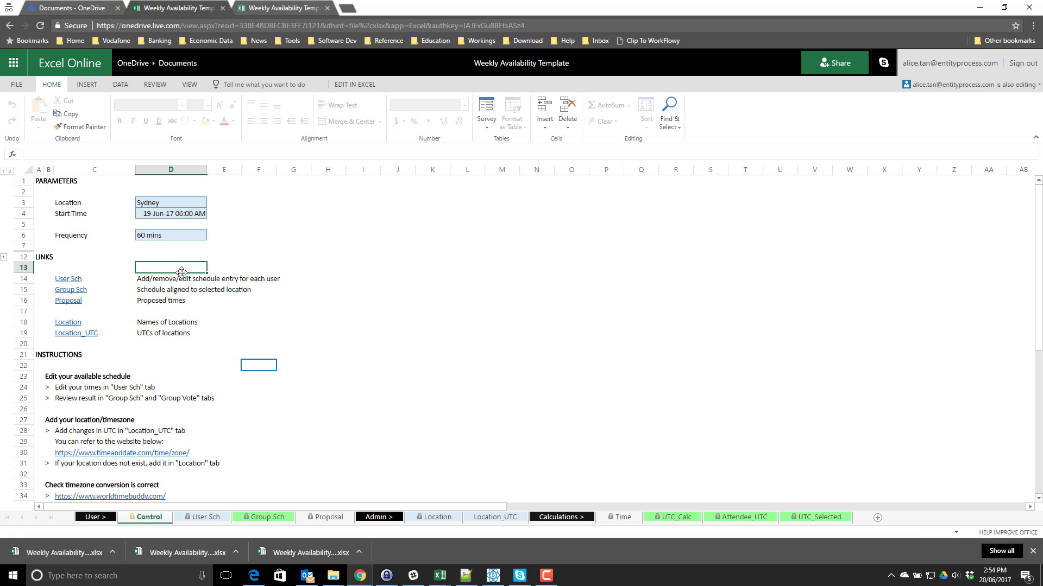
- On User Sch, replace the first attendee's name in A6 with the new attendee's name
click(205, 518)
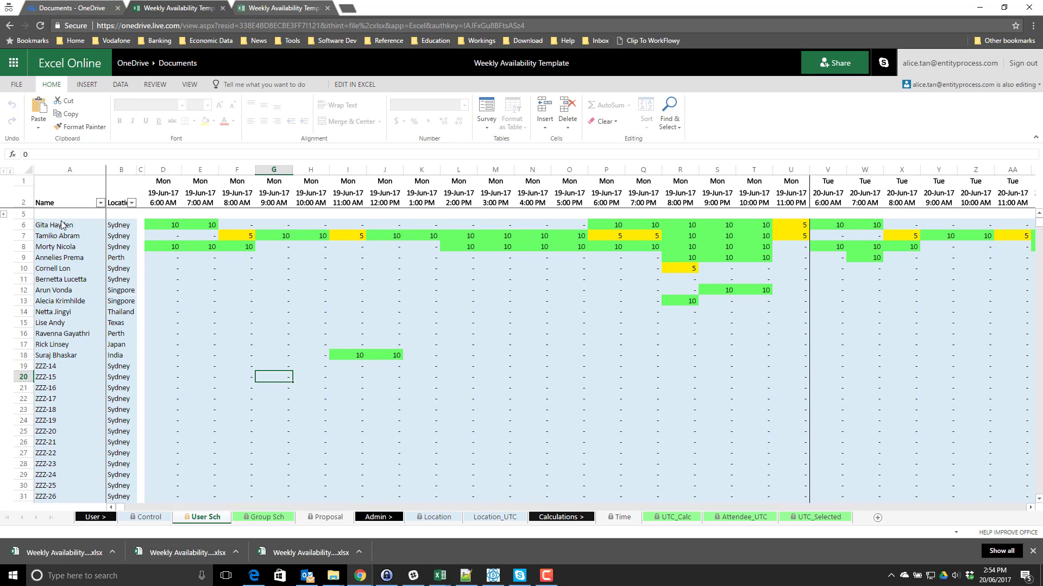
click(60, 224)
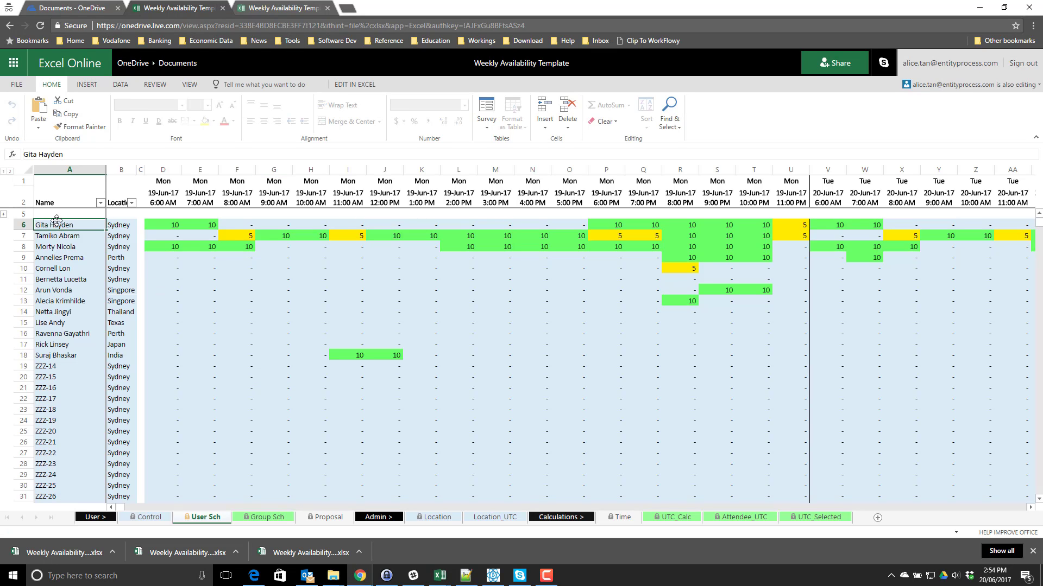
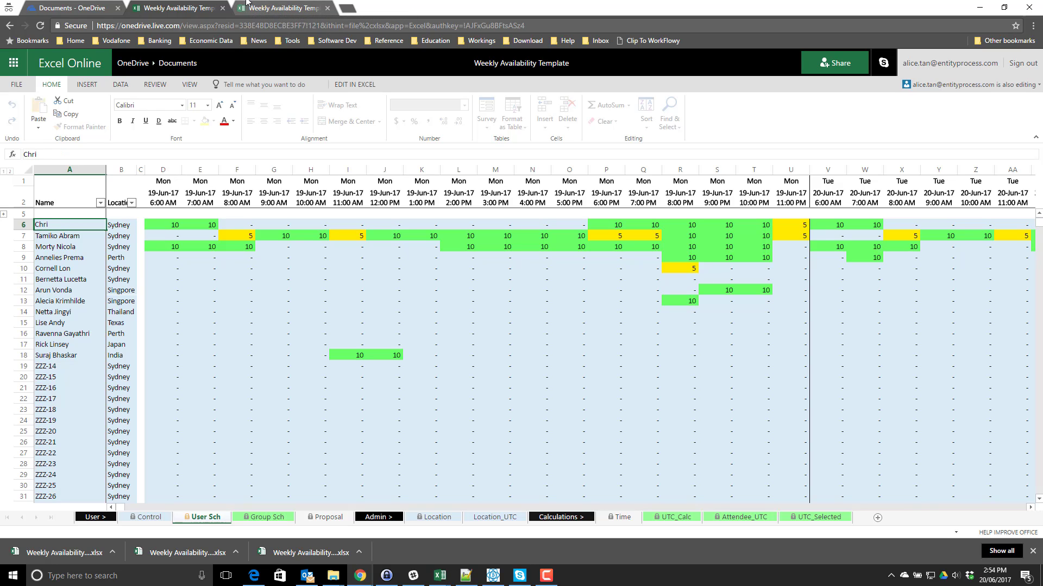
key(Return)
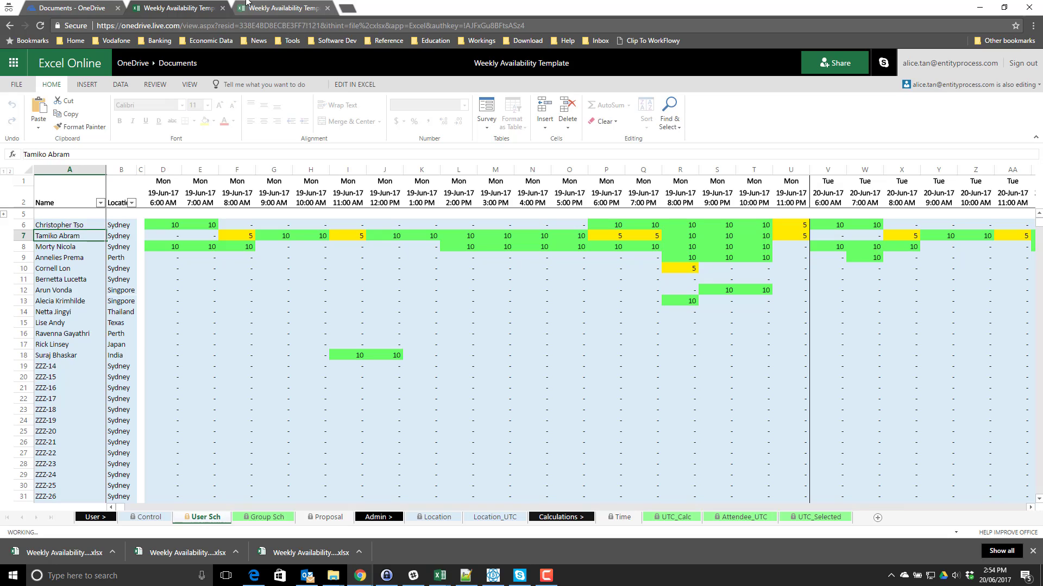
key(Up)
key(Right)
key(Right)
key(Right)
key(Right)
key(Right)
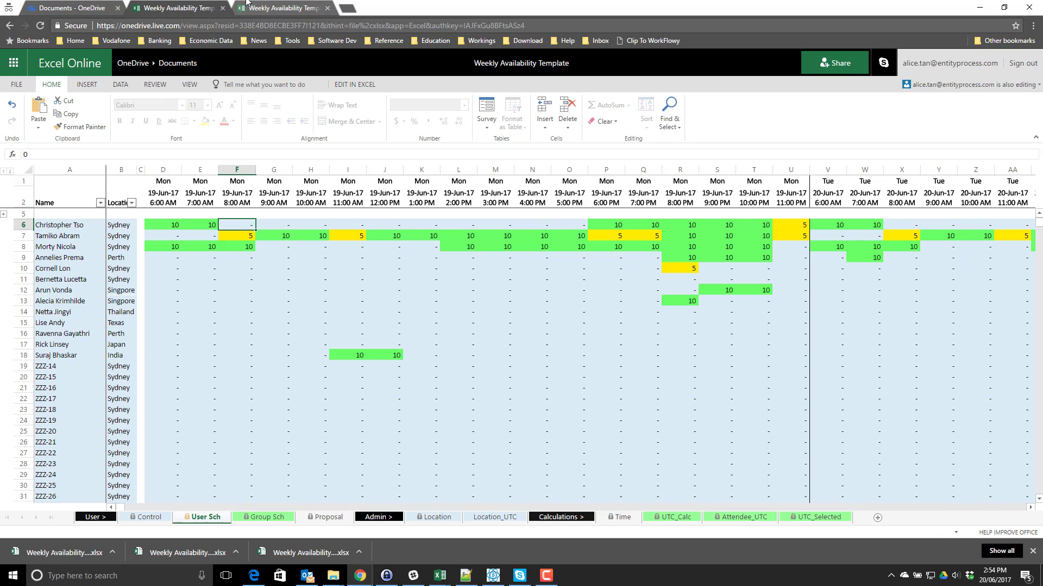
key(Right)
key(Right)
key(Right)
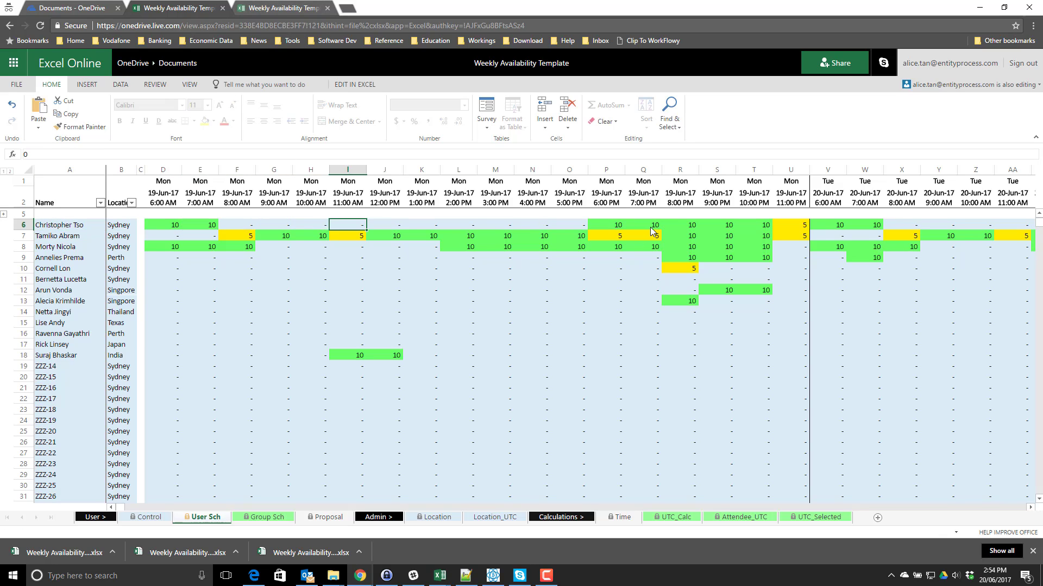
- Fill row 6's Monday 10:00 AM–4:00 PM slots with 10
drag(650, 227, 358, 226)
drag(216, 224, 685, 225)
click(421, 225)
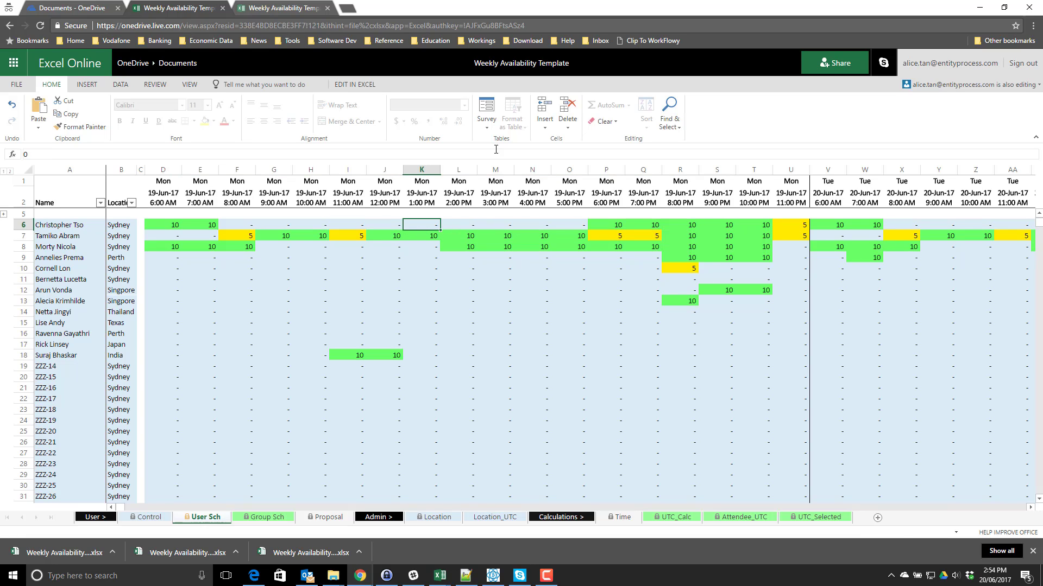
text(10)
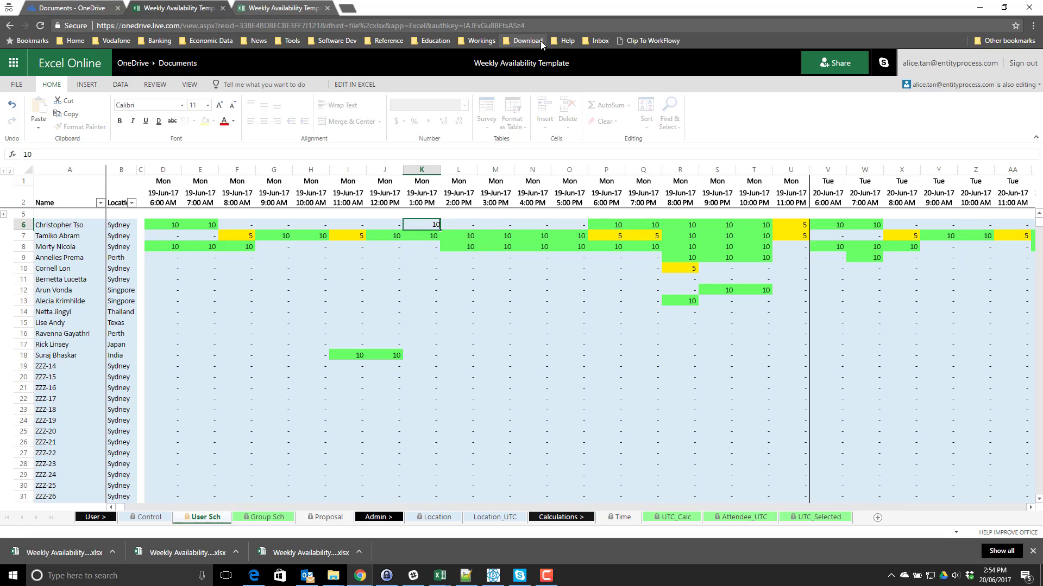
key(Escape)
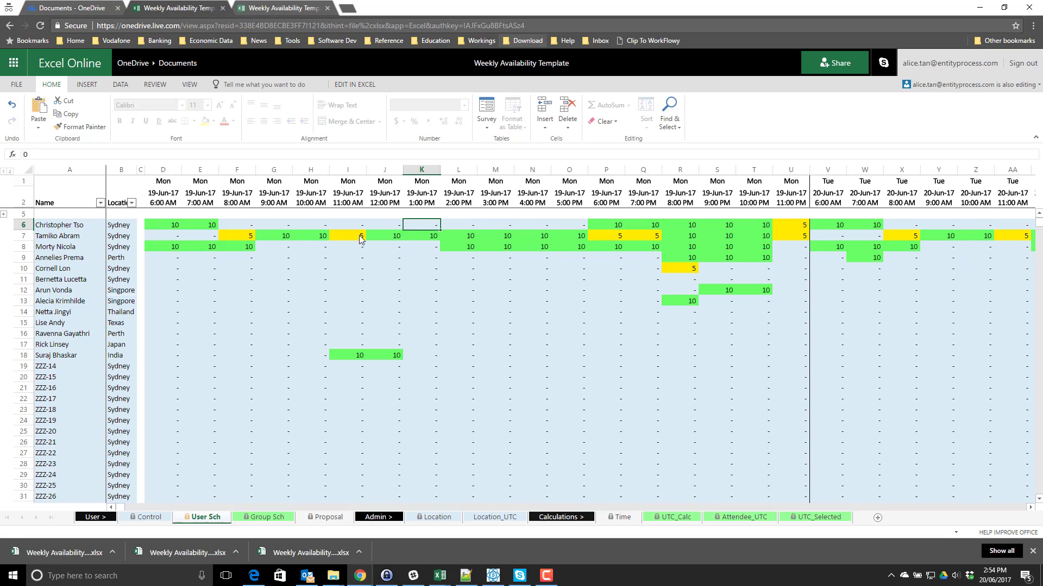
click(266, 225)
drag(309, 228, 534, 225)
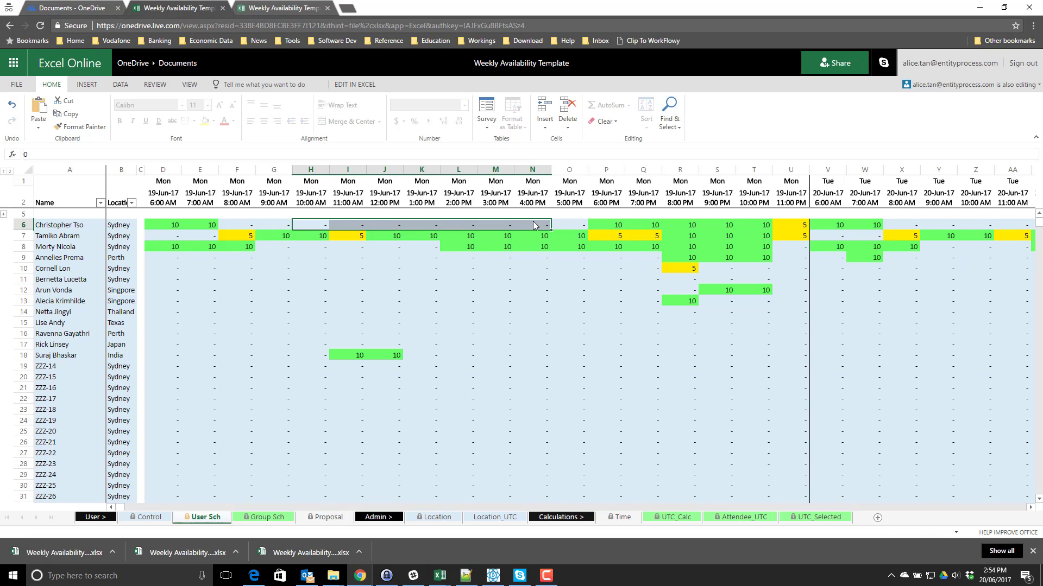
text(10)
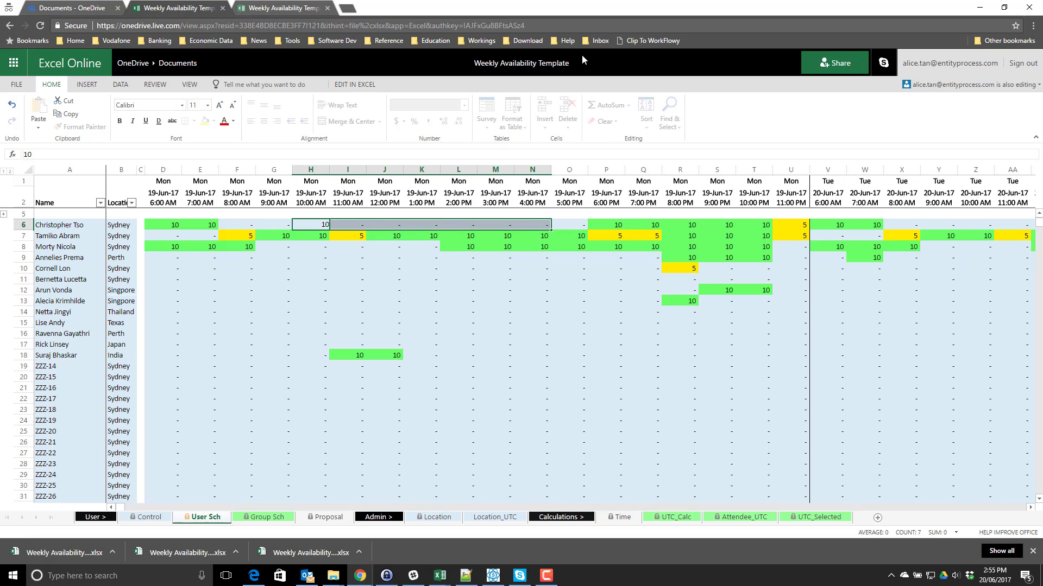
key(ctrl+Return)
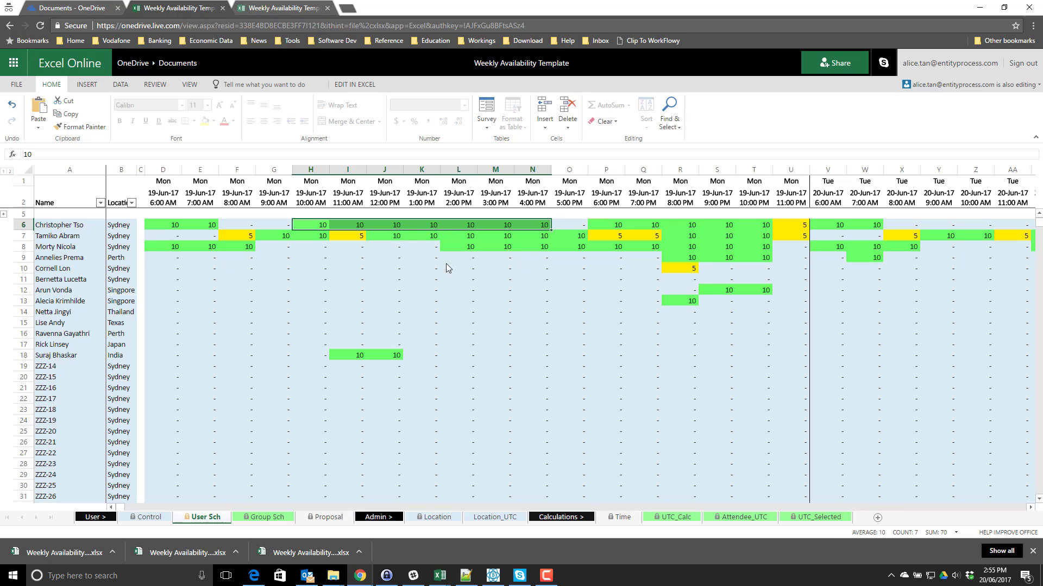
click(443, 263)
click(492, 222)
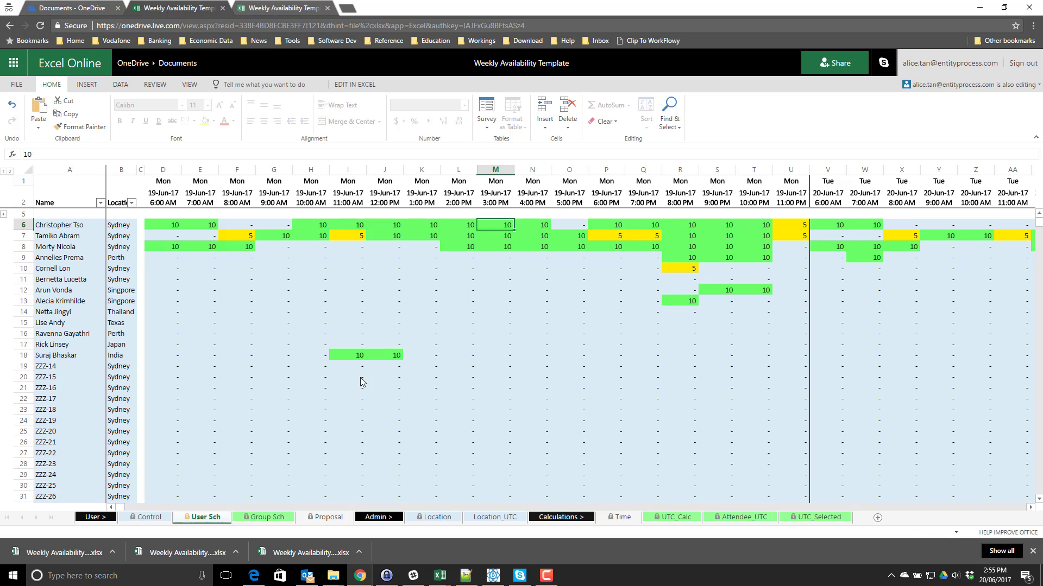
click(266, 516)
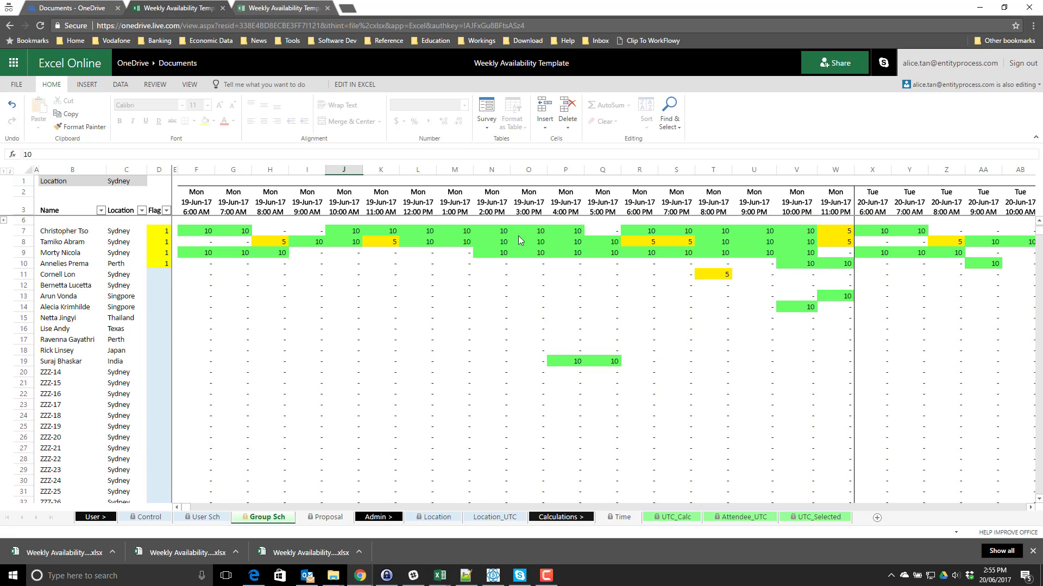
drag(347, 232, 570, 233)
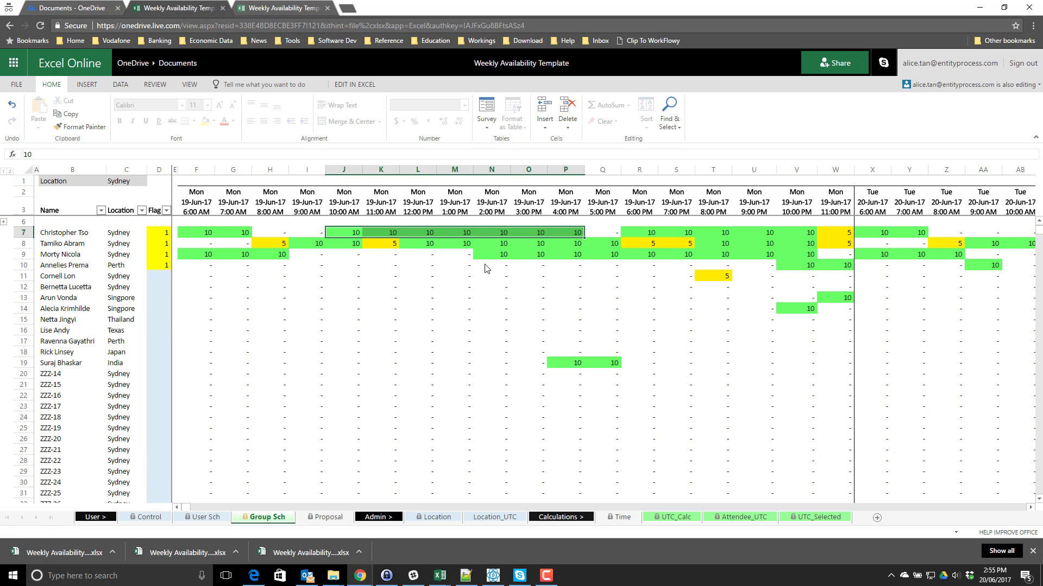
click(206, 519)
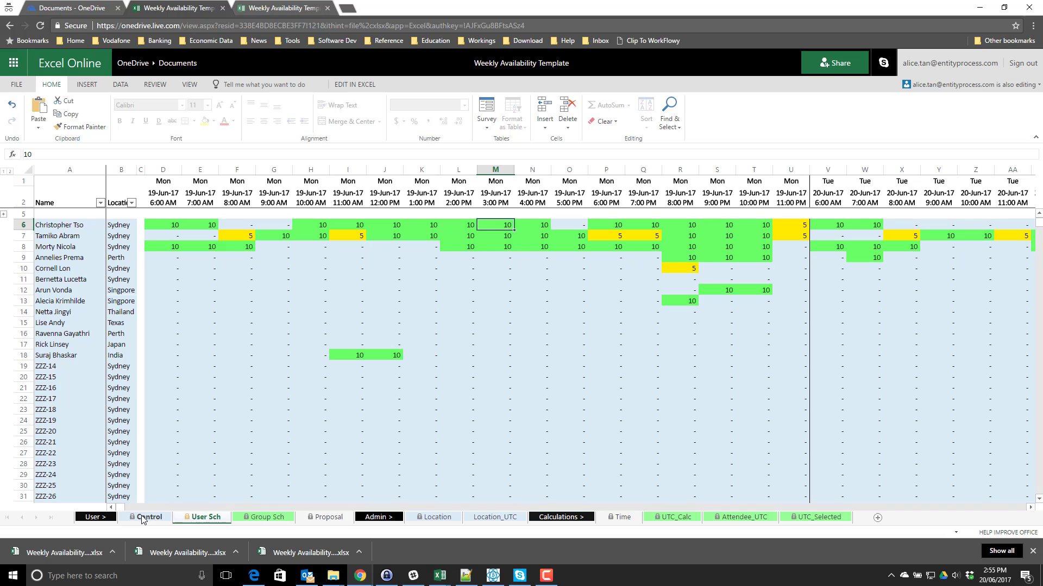
click(143, 518)
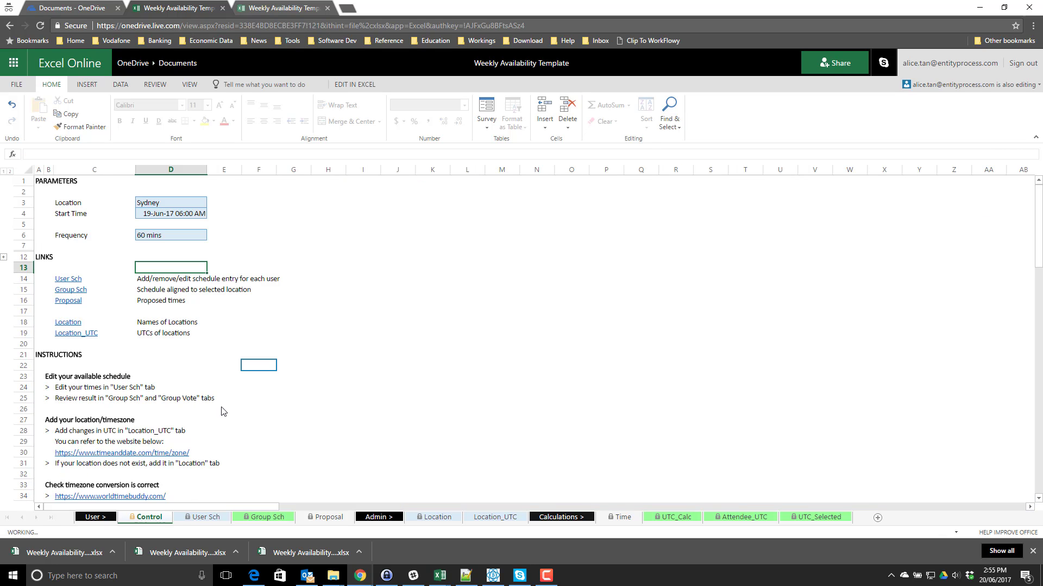
click(207, 517)
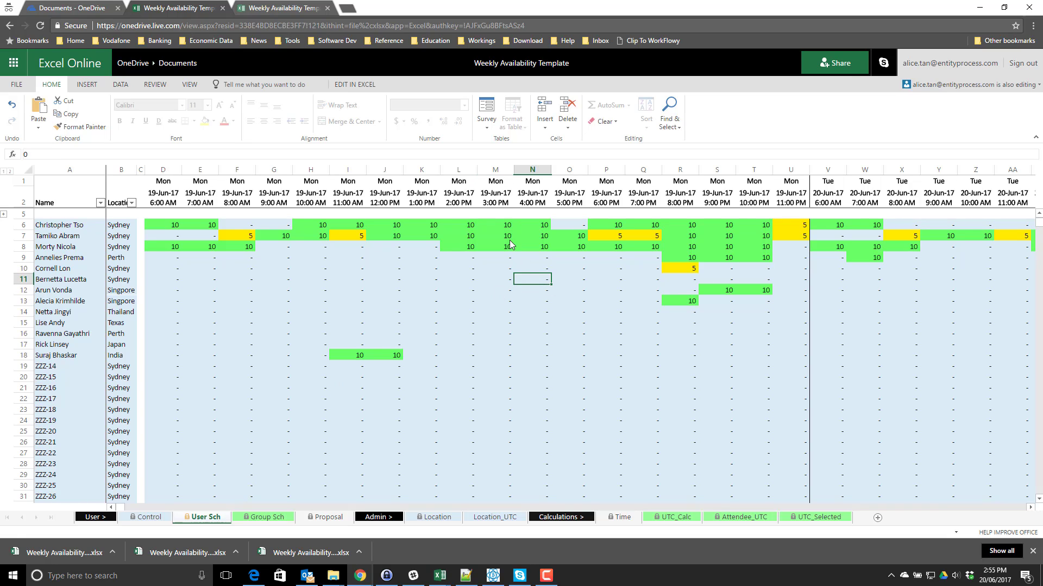
mouse_move(543, 235)
mouse_down()
mouse_move(438, 250)
mouse_move(359, 236)
mouse_up()
click(260, 245)
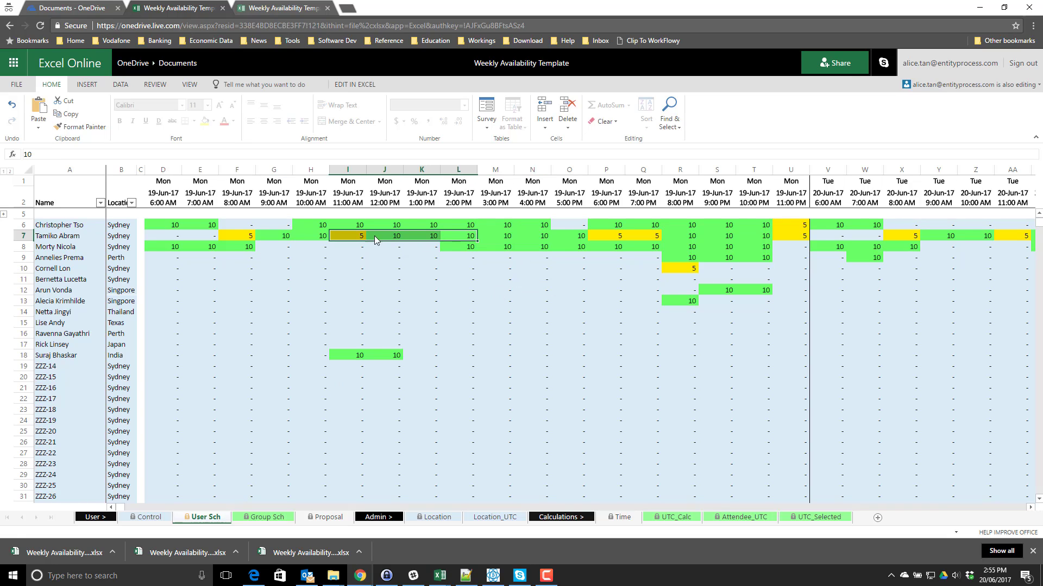
drag(536, 235, 311, 258)
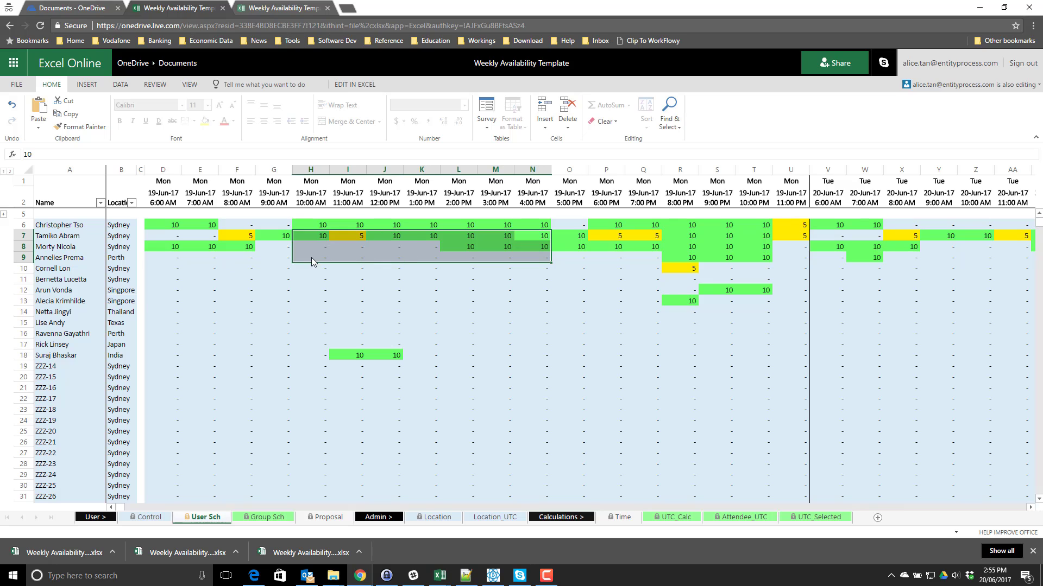
click(246, 268)
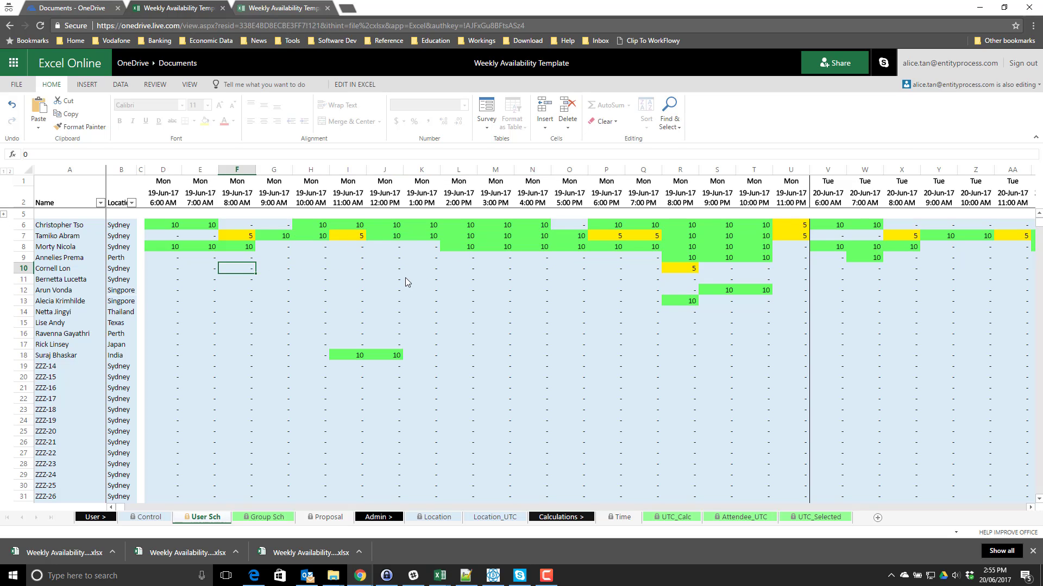
click(146, 517)
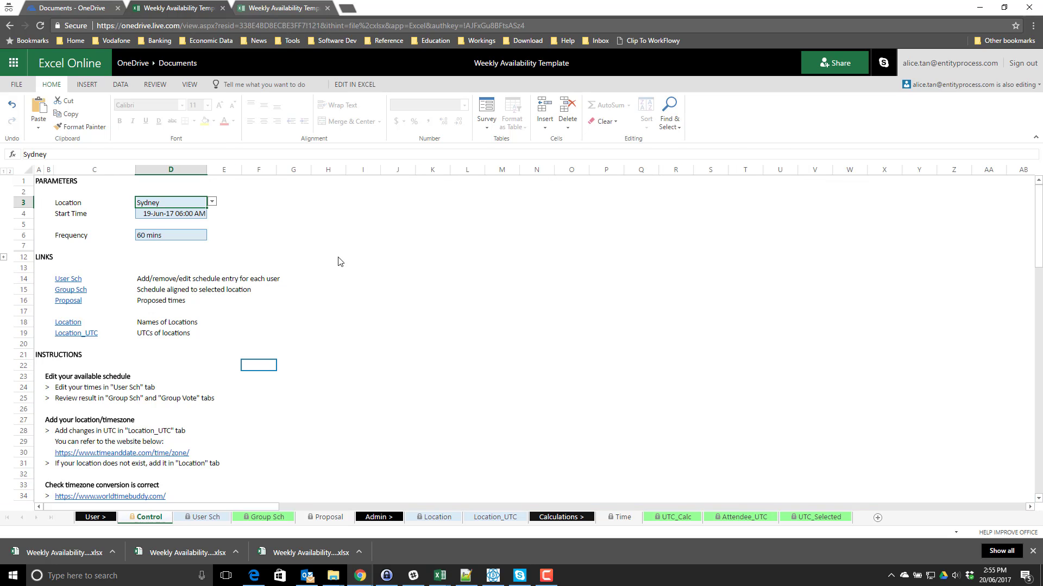
click(205, 516)
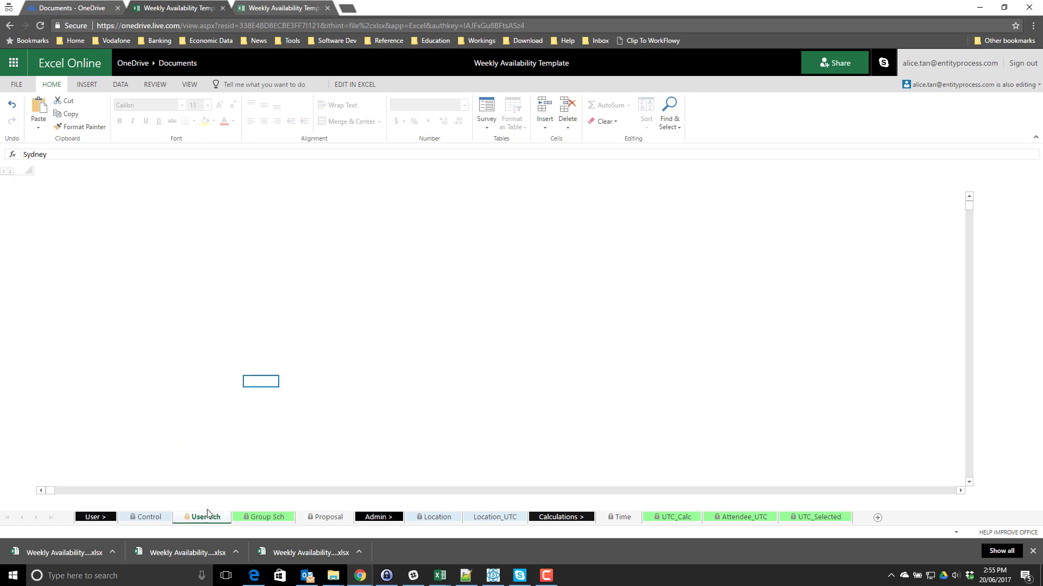
click(459, 279)
drag(177, 225, 216, 231)
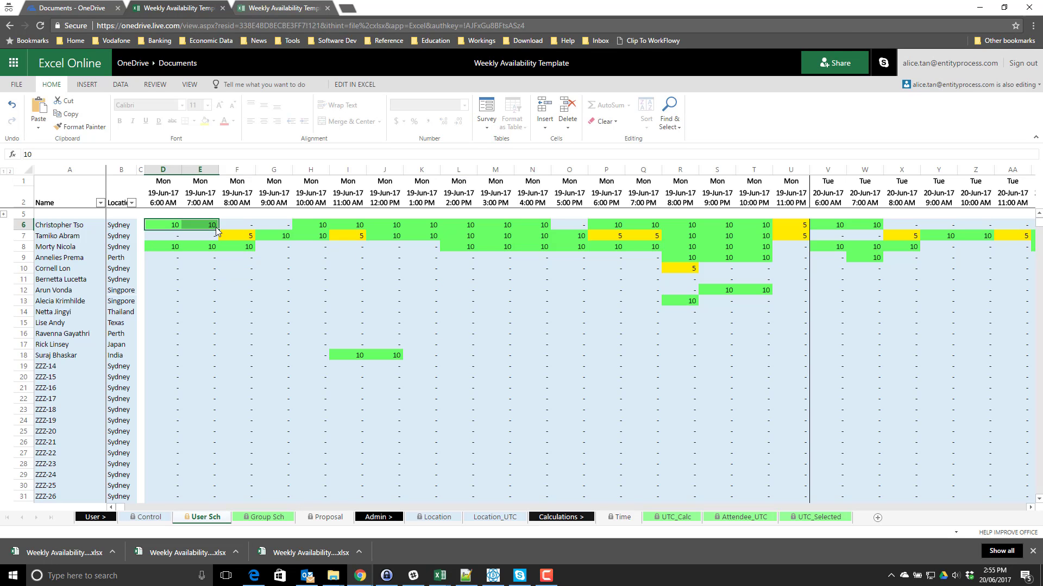
- Check the current Sydney location and the first person's 6–10 PM availability on User Sch
click(150, 517)
click(212, 201)
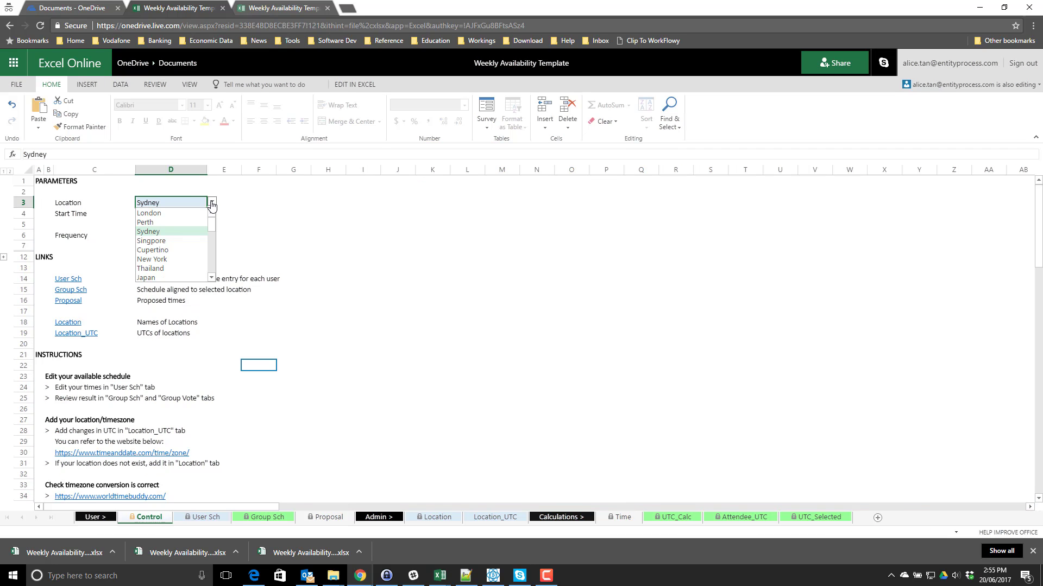
click(302, 226)
click(206, 517)
click(609, 223)
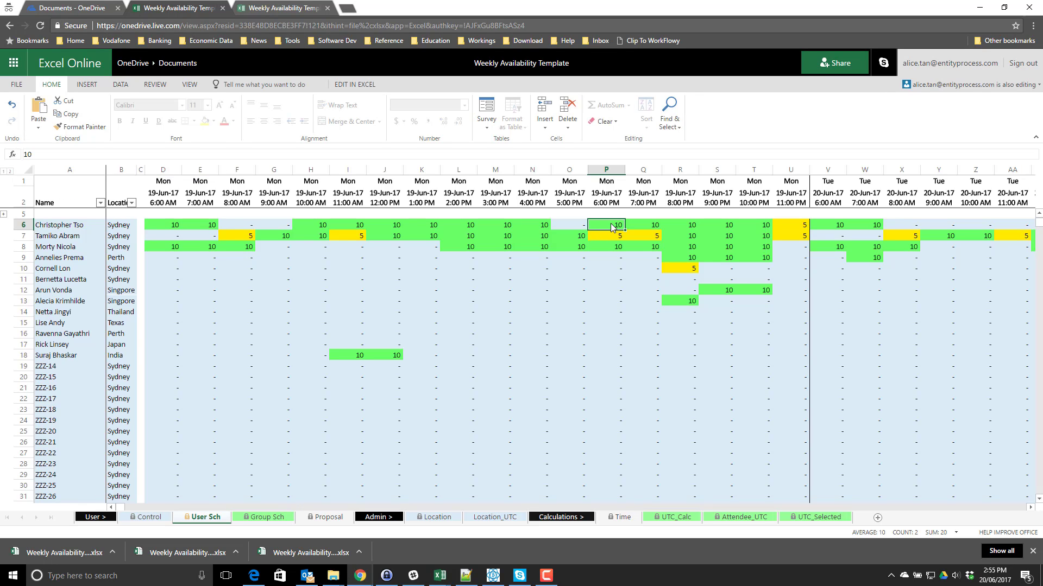
drag(609, 224, 760, 225)
- Change the Control sheet Location in D3 to Perth and view Group Sch
click(142, 518)
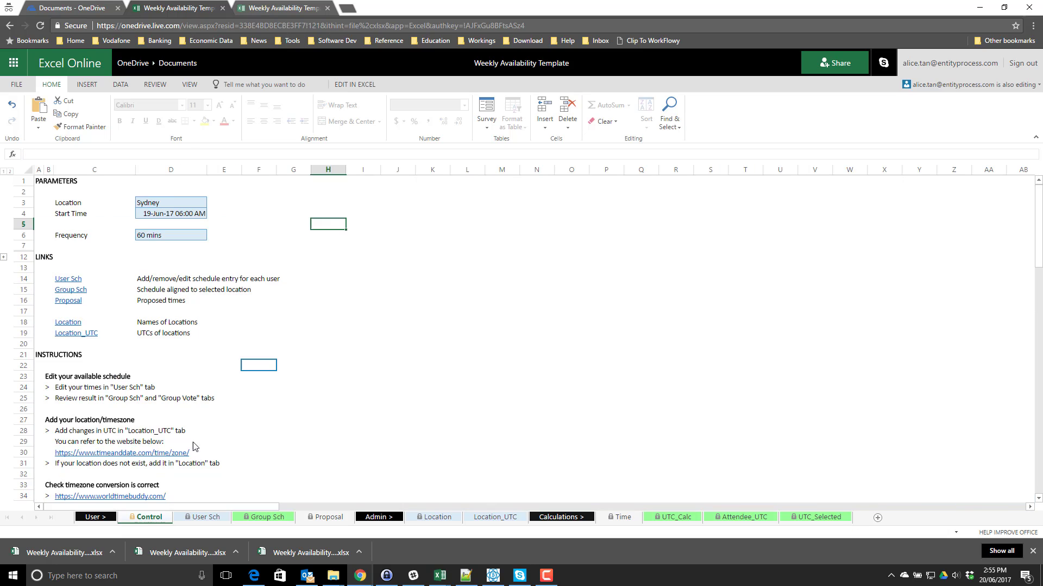
click(175, 203)
click(211, 203)
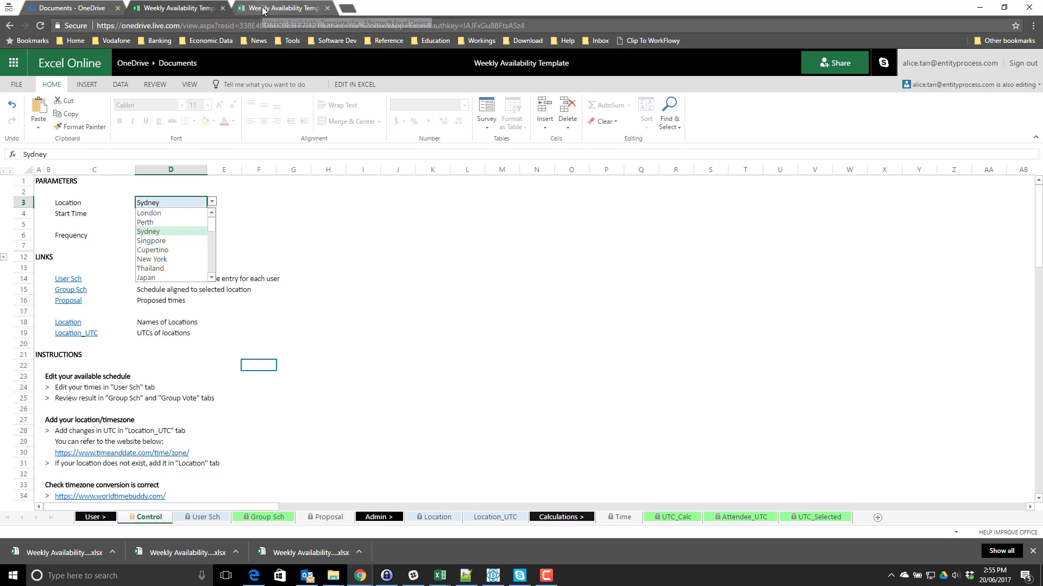
click(150, 226)
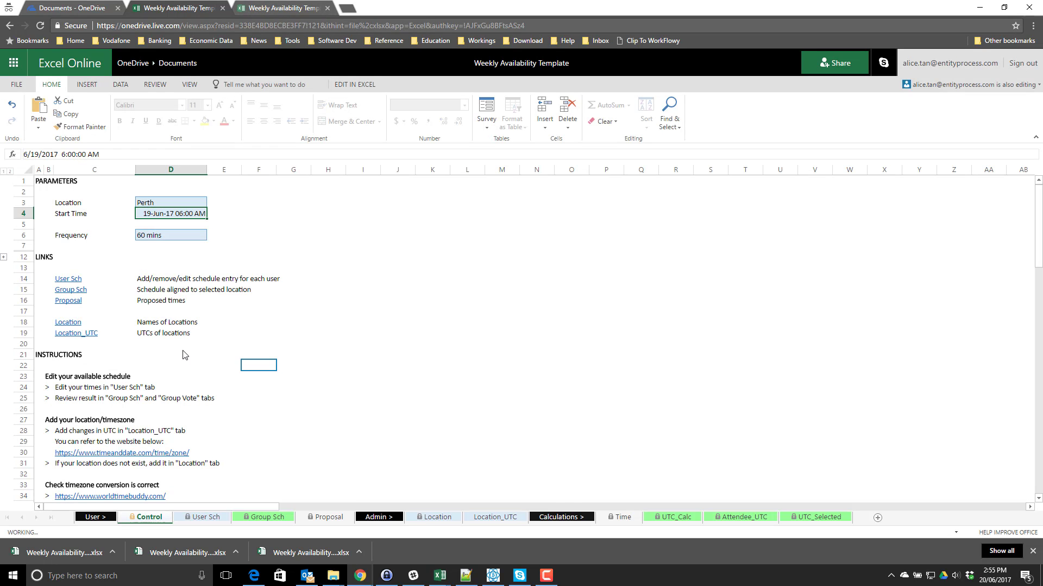
click(206, 517)
click(264, 517)
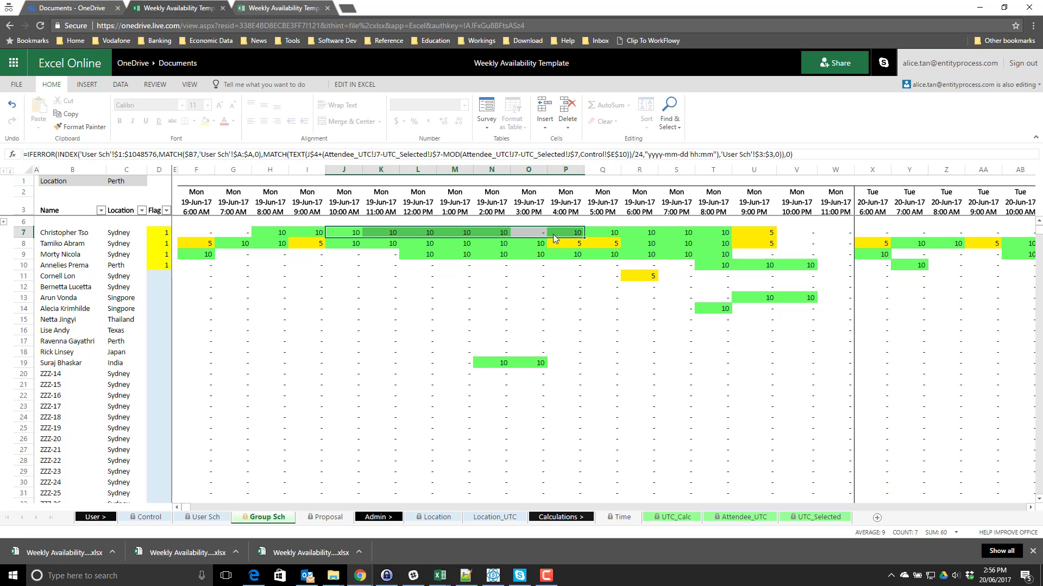
- Look up Perth's 8.00 UTC offset on the Location_UTC sheet
drag(553, 233, 633, 234)
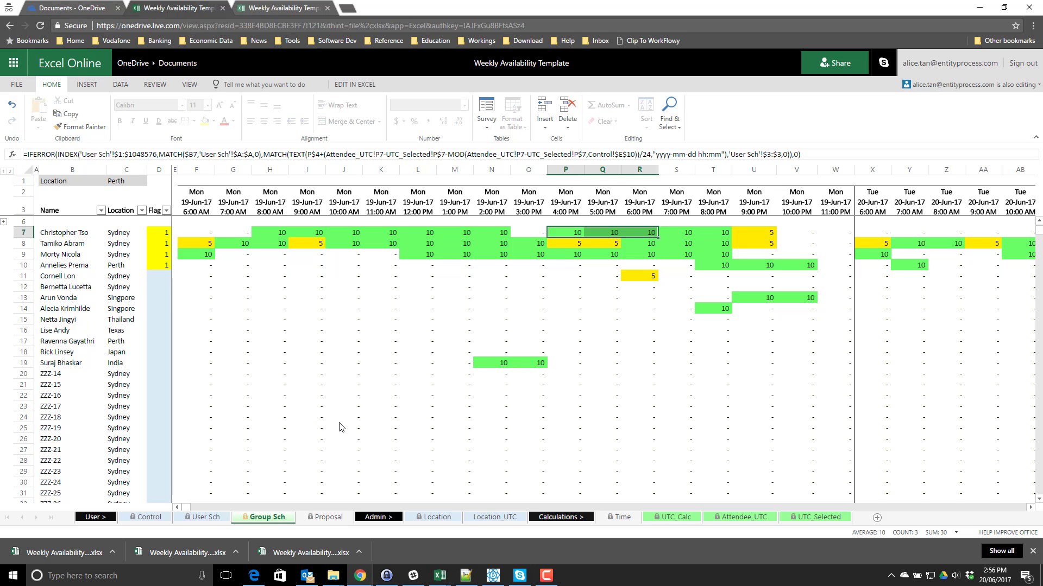
click(491, 517)
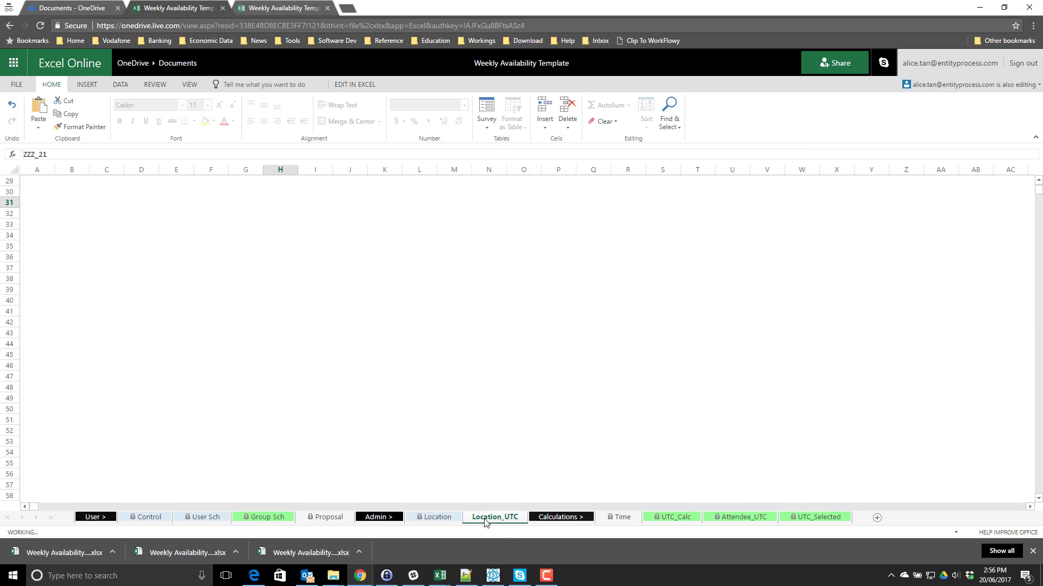
drag(63, 219, 141, 281)
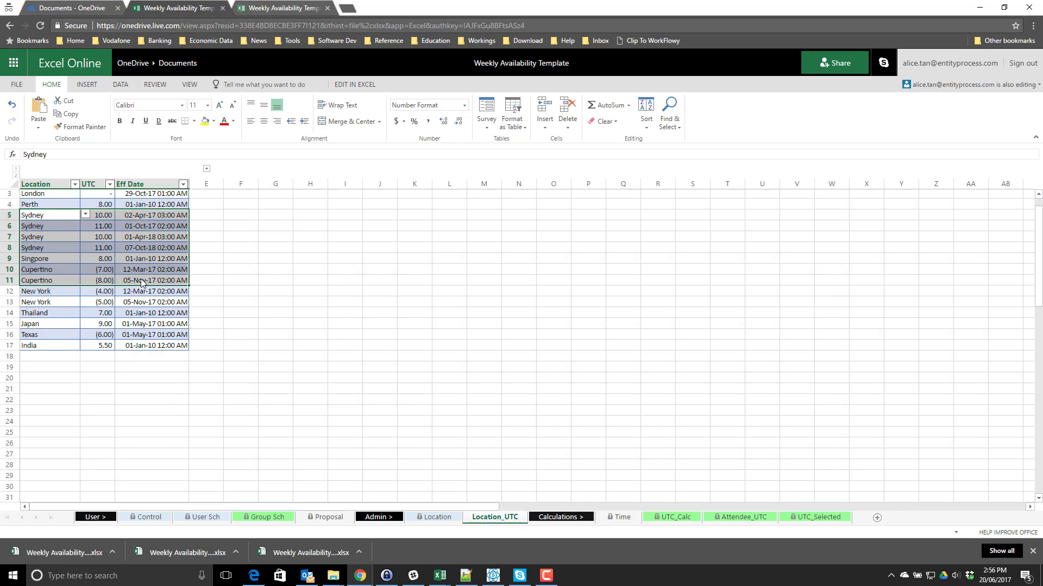
click(60, 248)
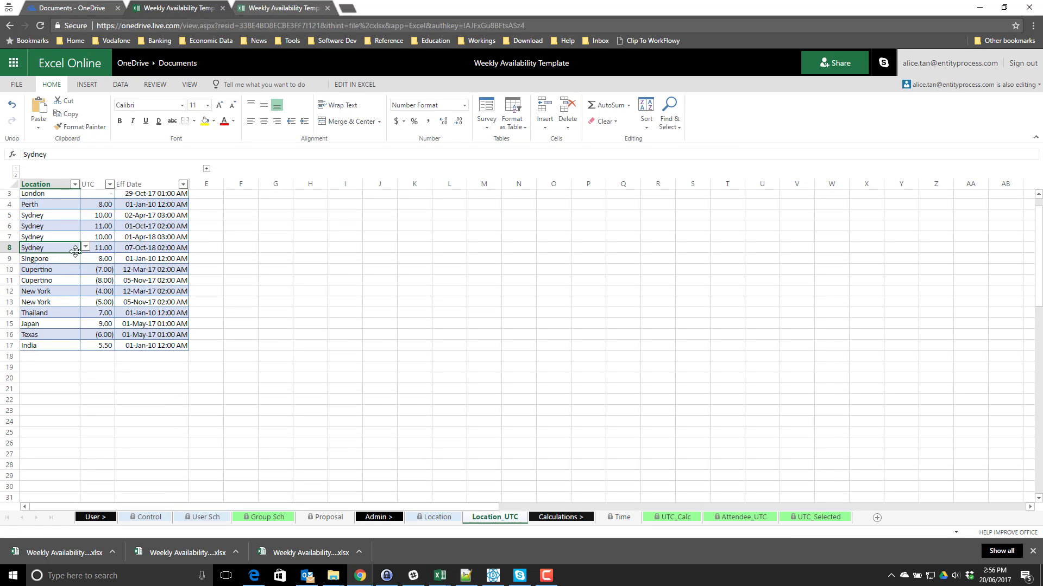
scroll(103, 247, up, 1)
drag(104, 228, 68, 240)
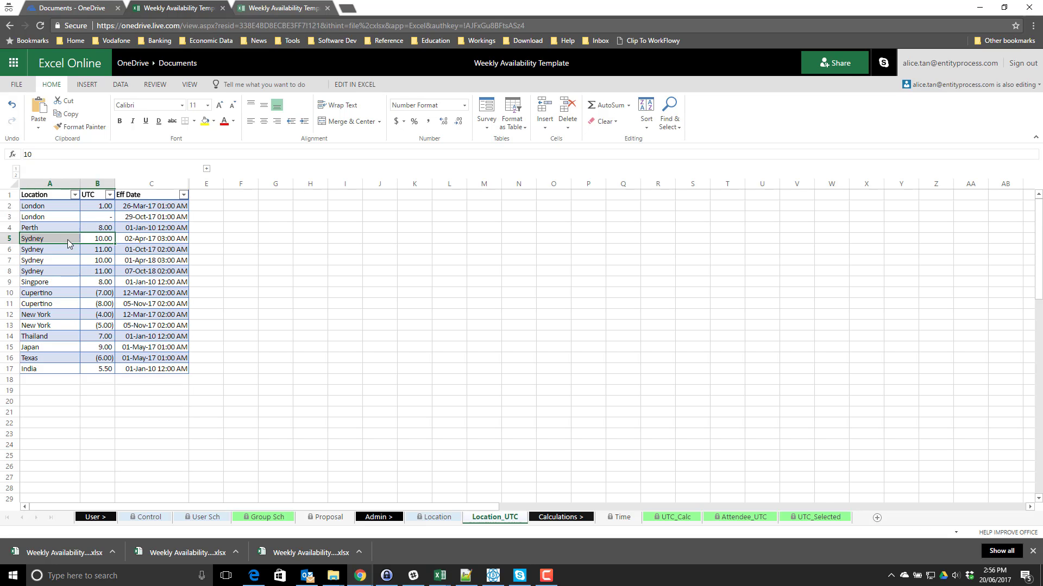
- Compare the first person's 4 PM Group Sch entry with their 6 PM User Sch entry
click(263, 517)
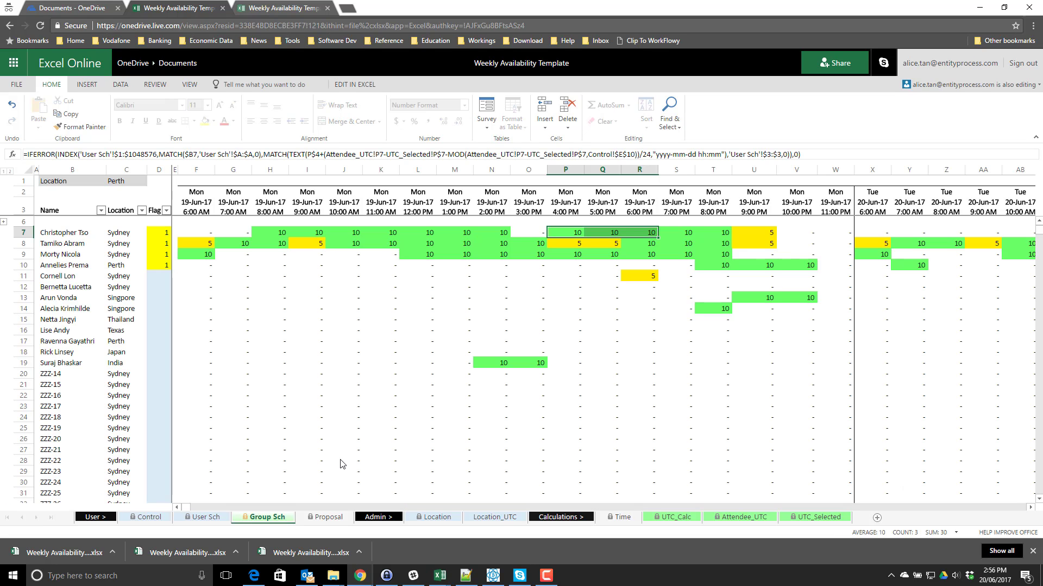
drag(566, 230, 648, 230)
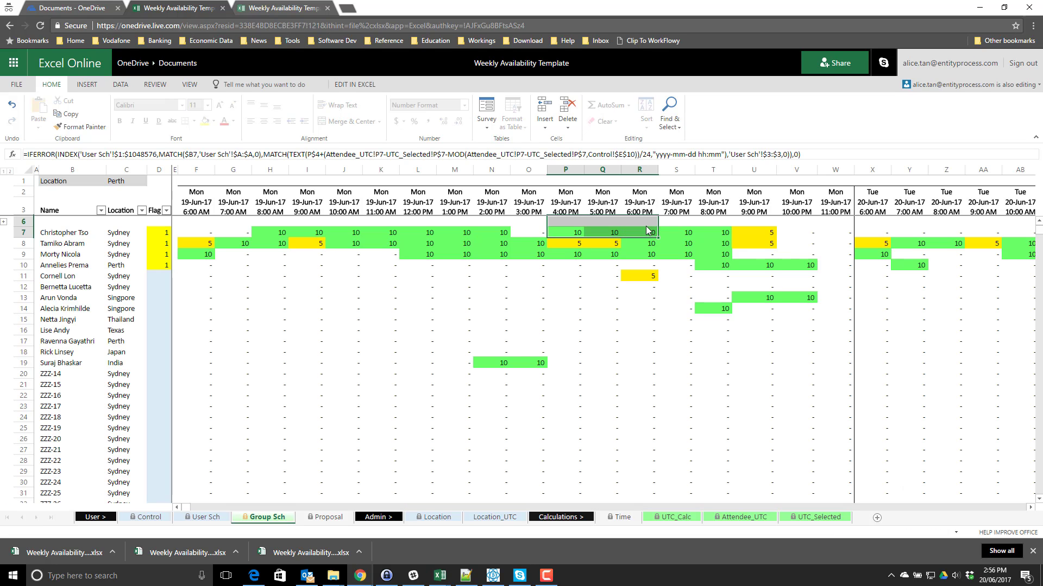
click(205, 517)
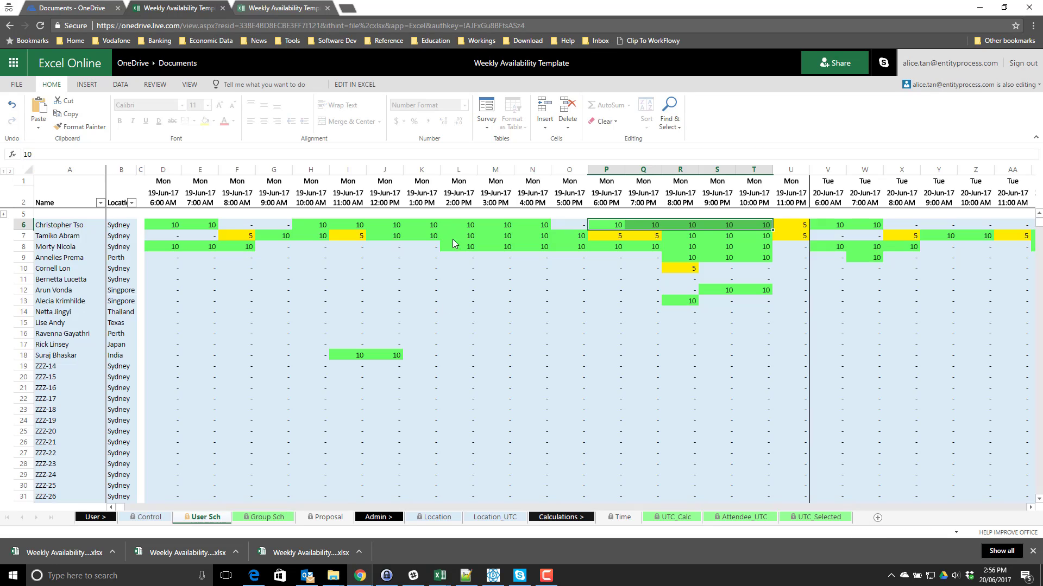
click(618, 224)
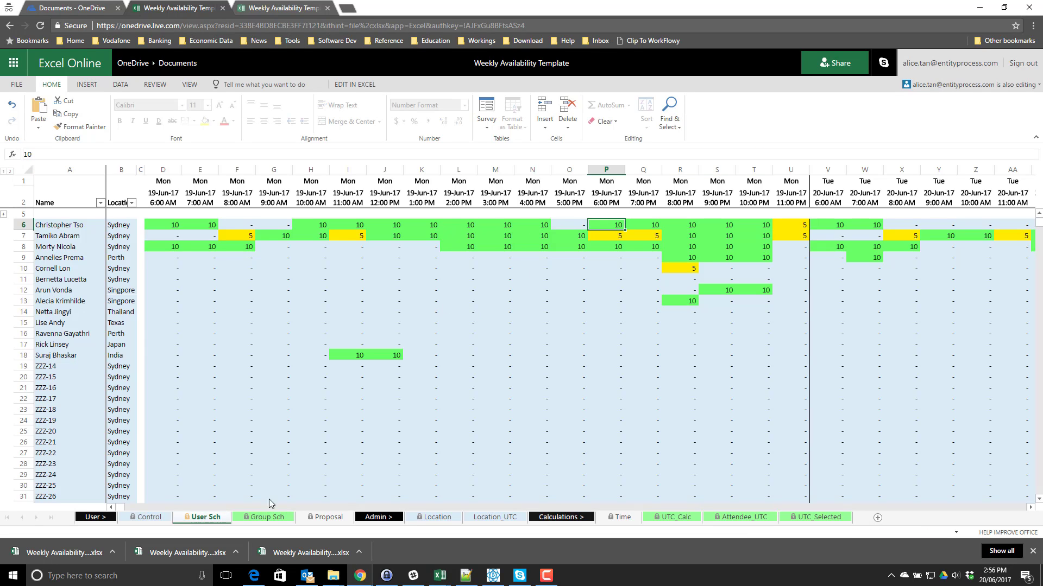
click(263, 517)
click(565, 232)
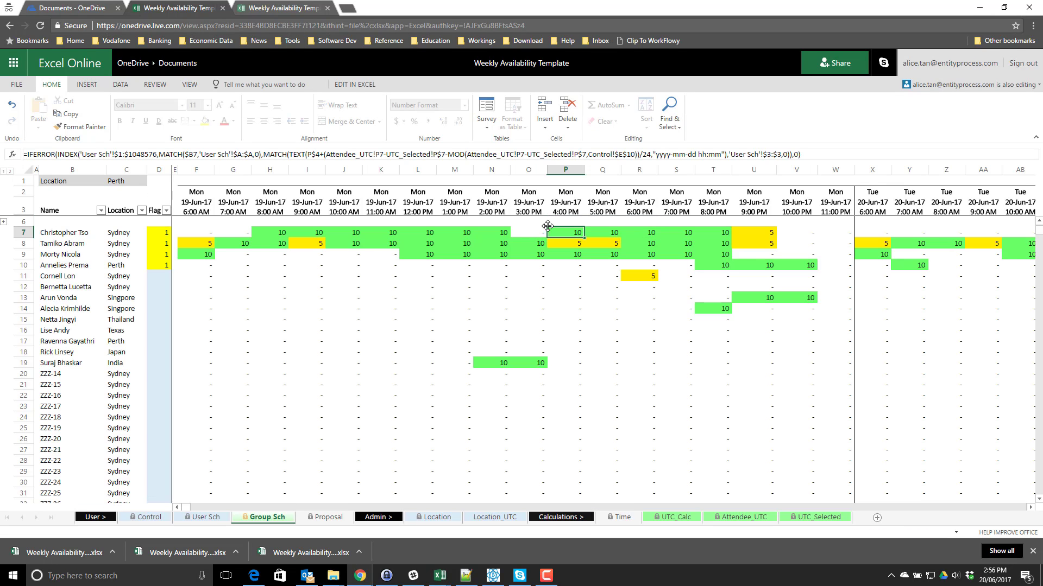
click(141, 522)
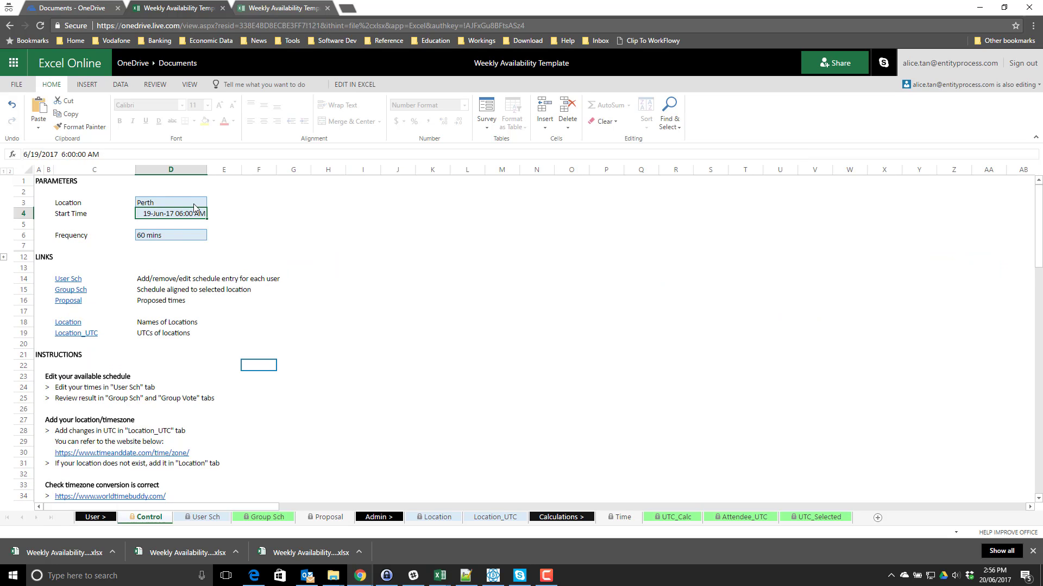
drag(194, 207, 199, 204)
click(602, 324)
click(211, 201)
click(171, 234)
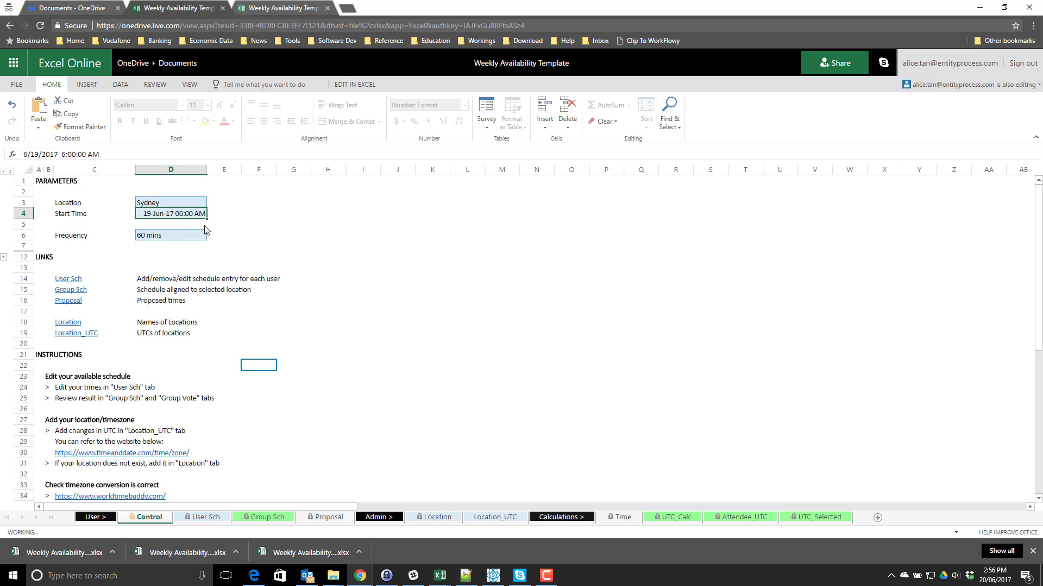
click(244, 519)
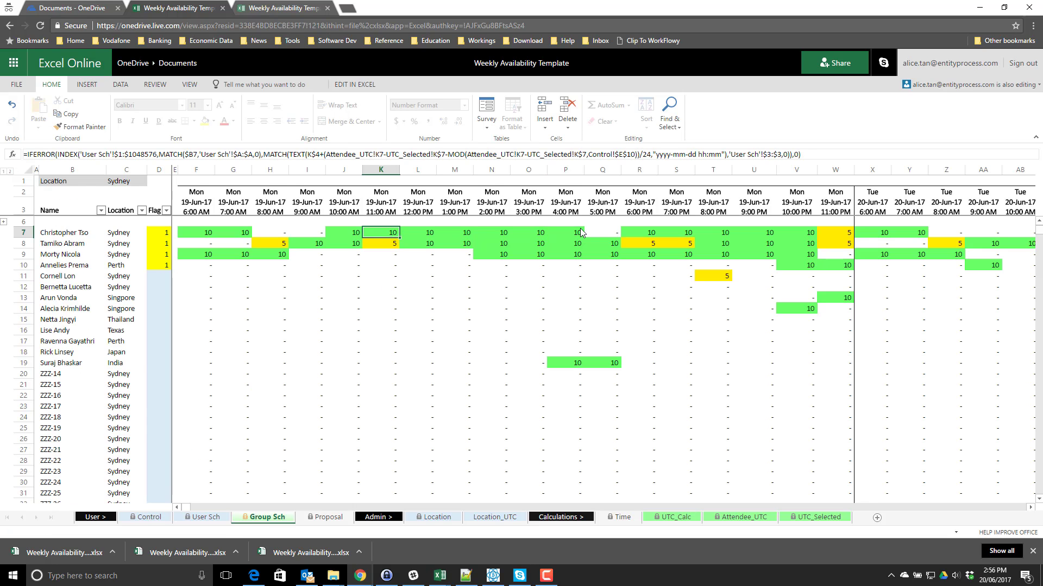
drag(633, 230, 679, 232)
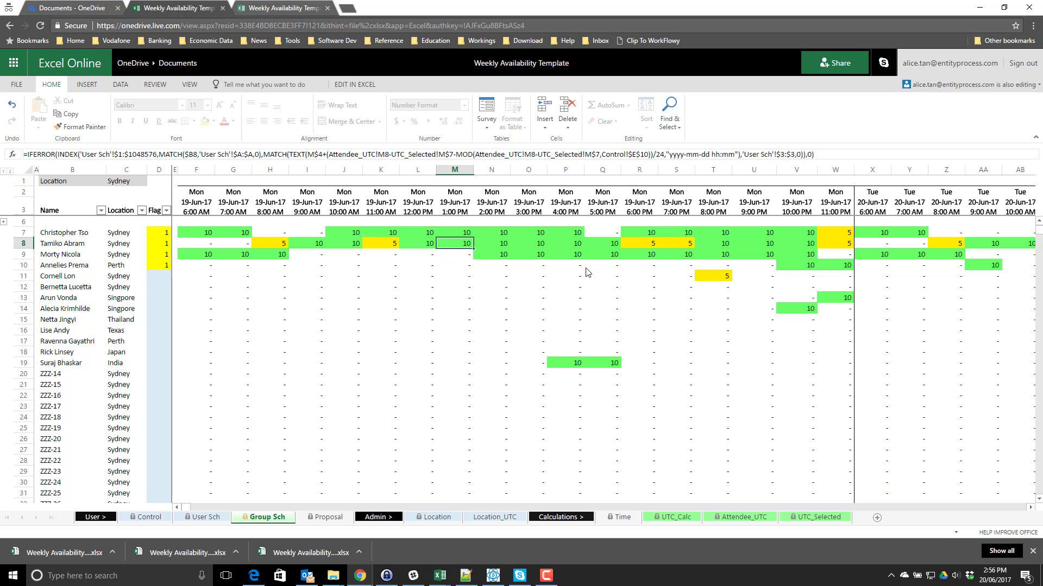
click(641, 275)
scroll(701, 263, down, 4)
scroll(668, 263, up, 4)
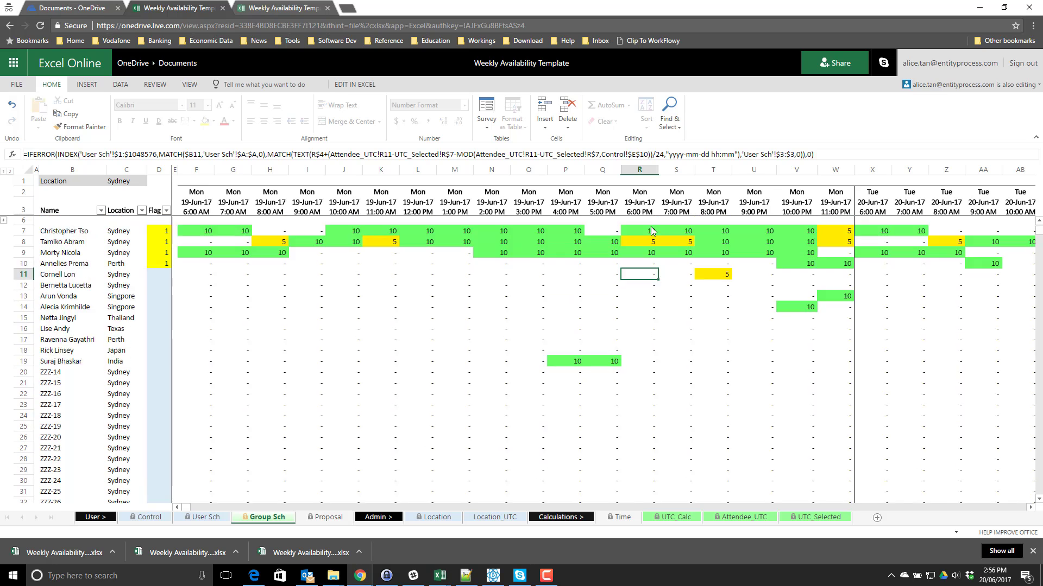
drag(641, 232, 712, 264)
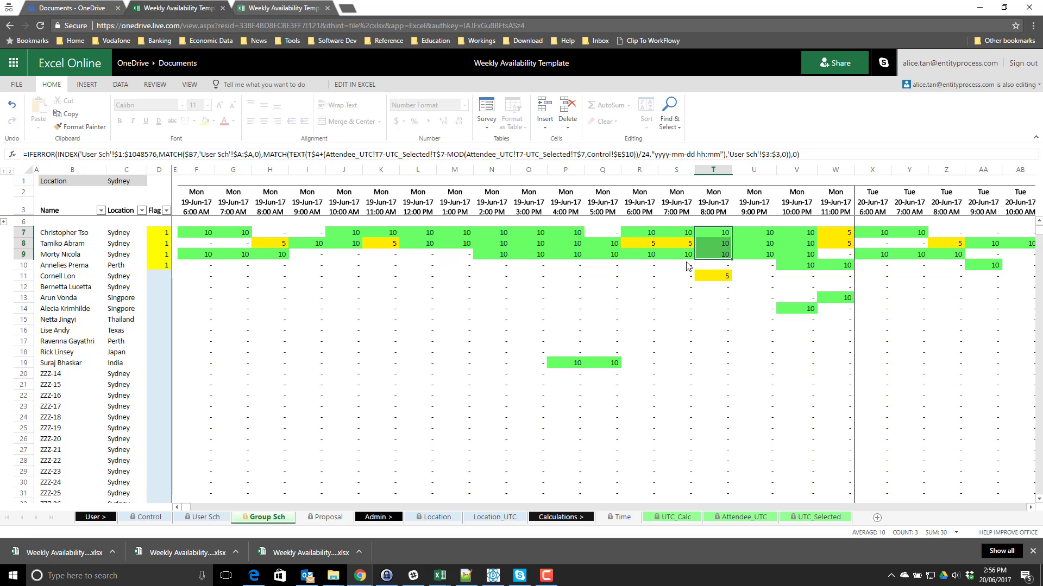
click(663, 278)
drag(674, 244, 646, 245)
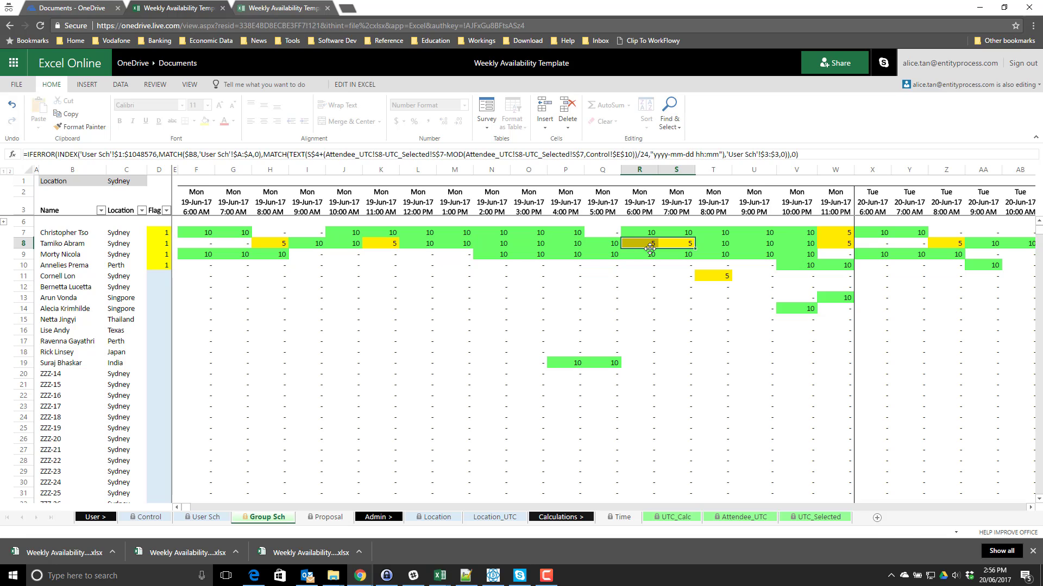
click(708, 246)
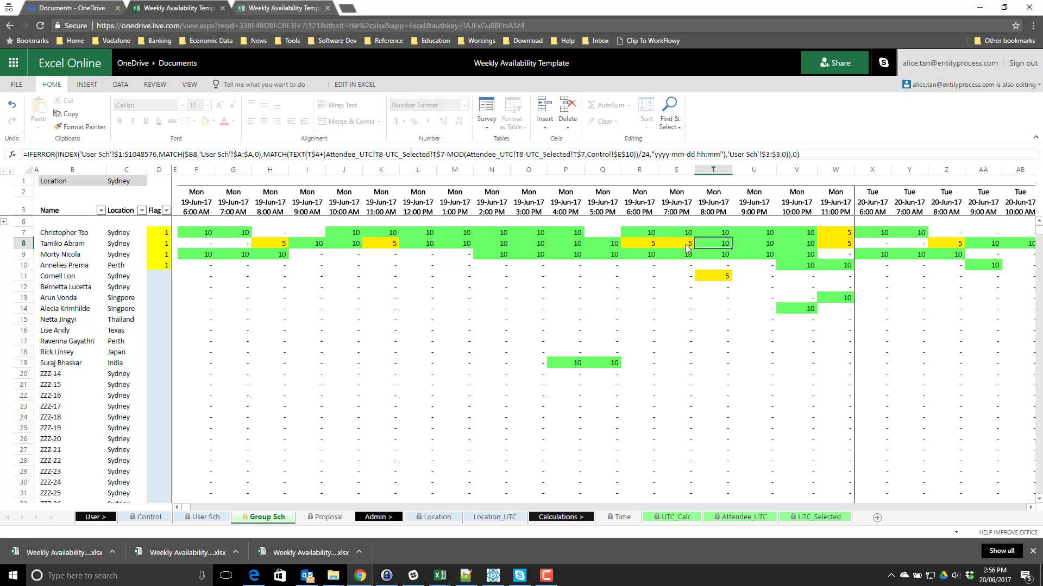
drag(685, 244, 624, 244)
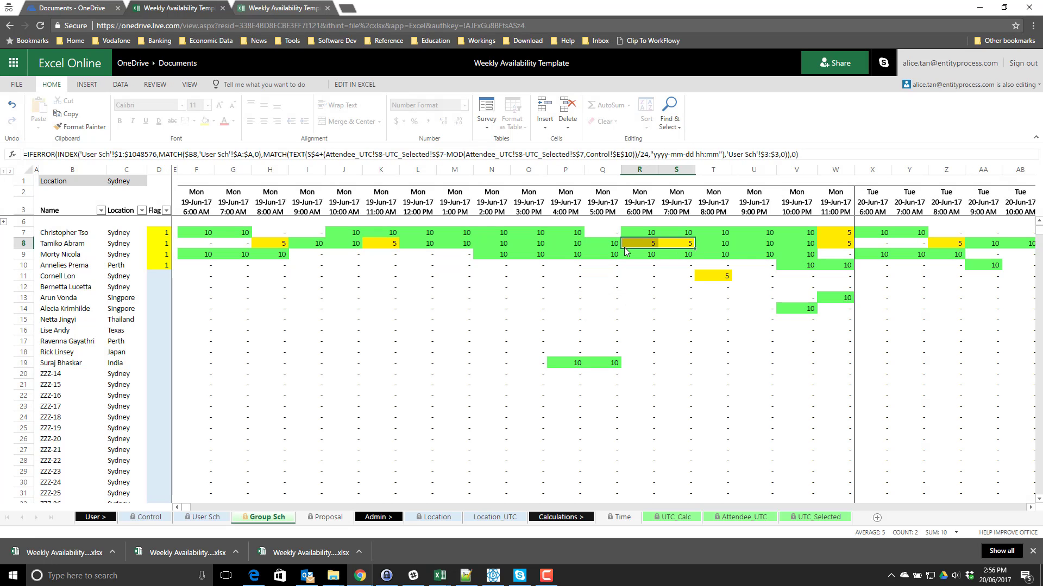
click(638, 265)
click(650, 234)
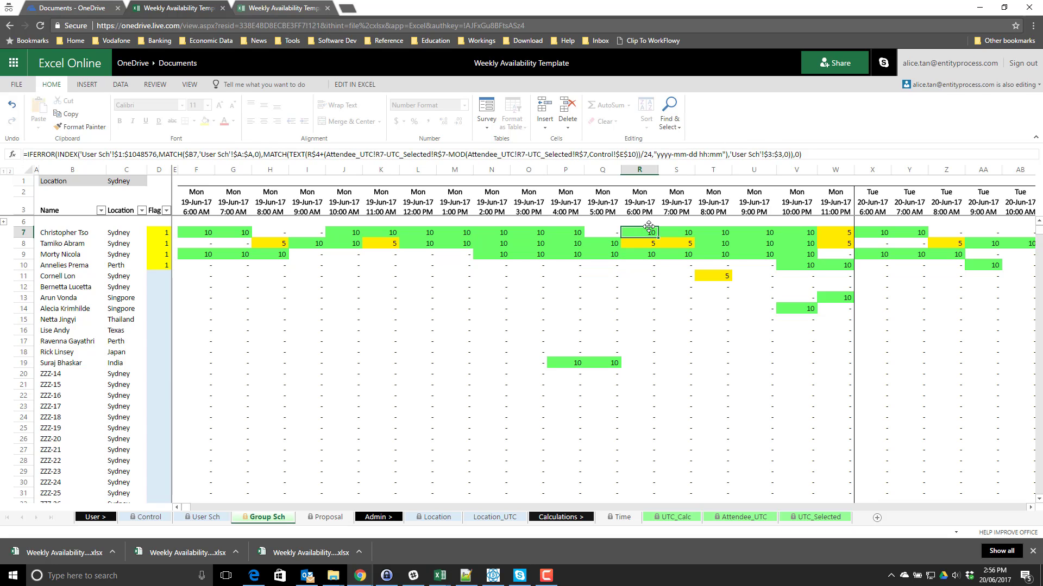
scroll(698, 264, down, 9)
scroll(697, 264, up, 9)
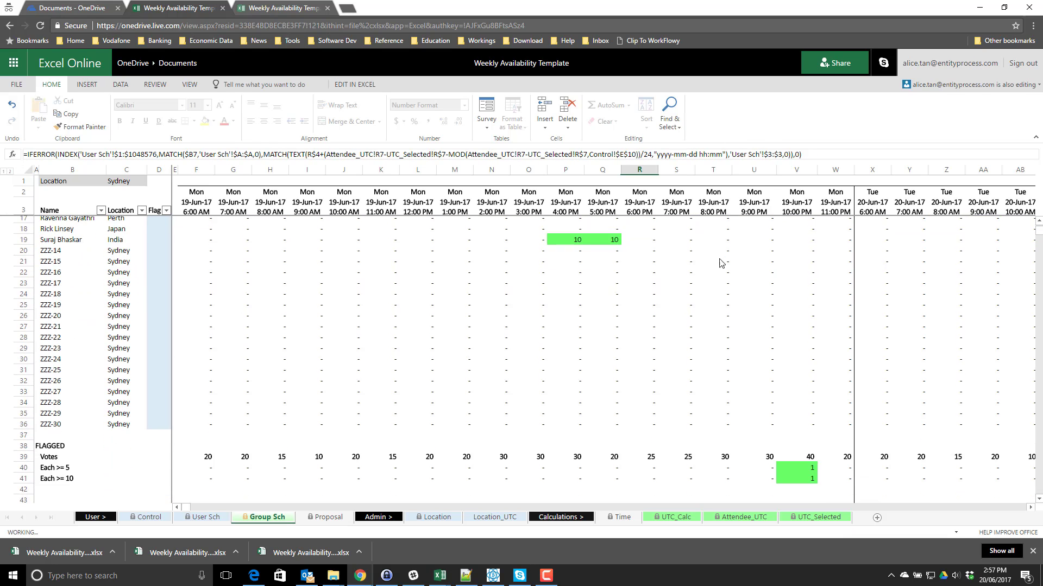
drag(800, 234, 801, 269)
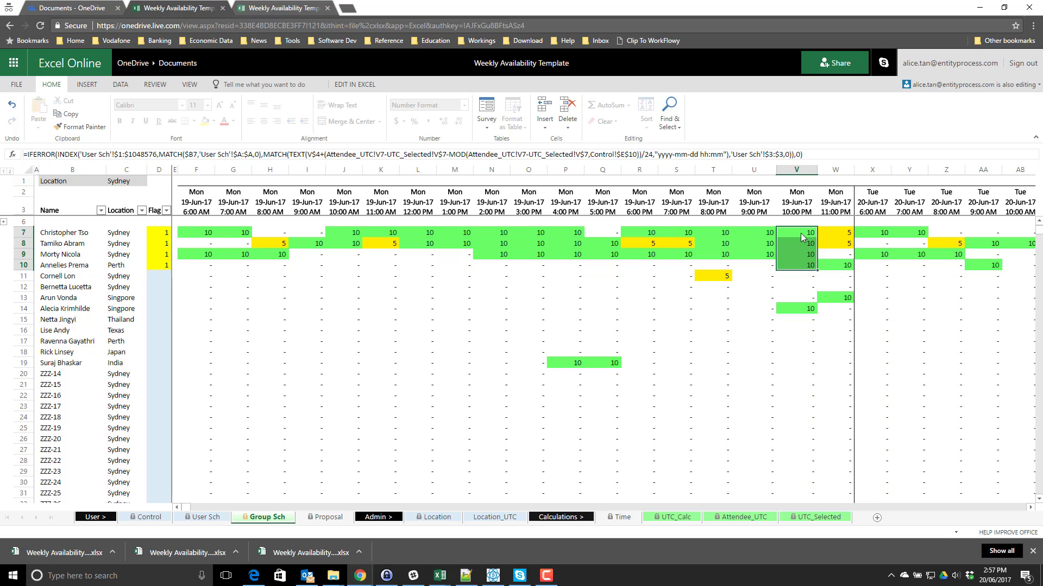
scroll(802, 265, down, 13)
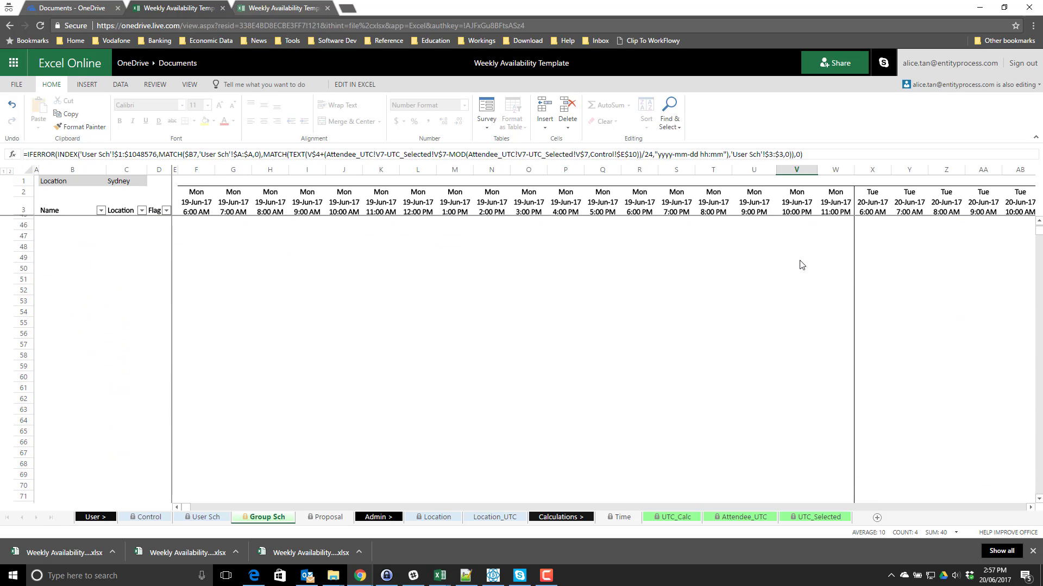
scroll(802, 265, up, 8)
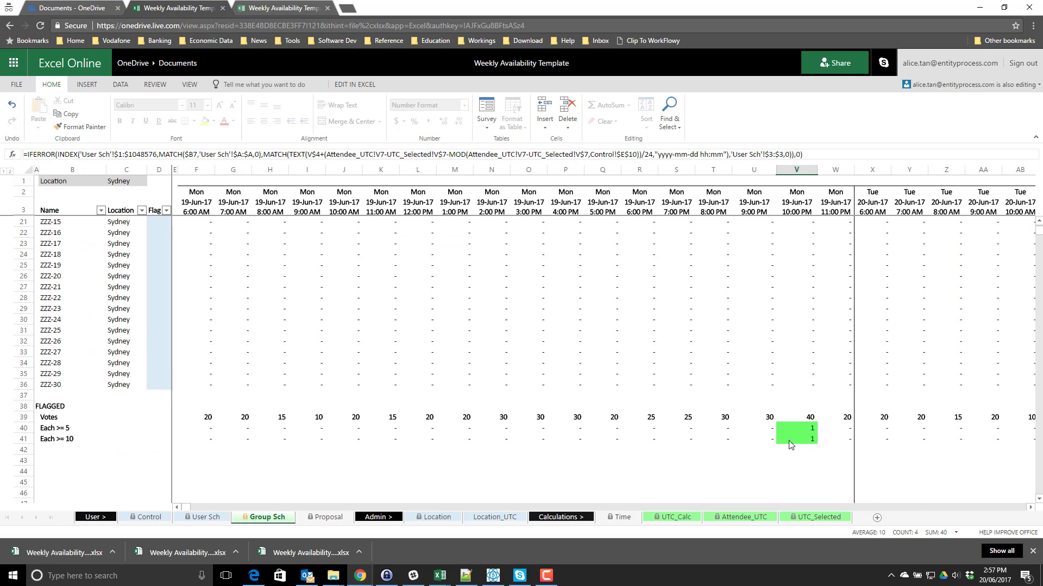
drag(796, 429, 800, 438)
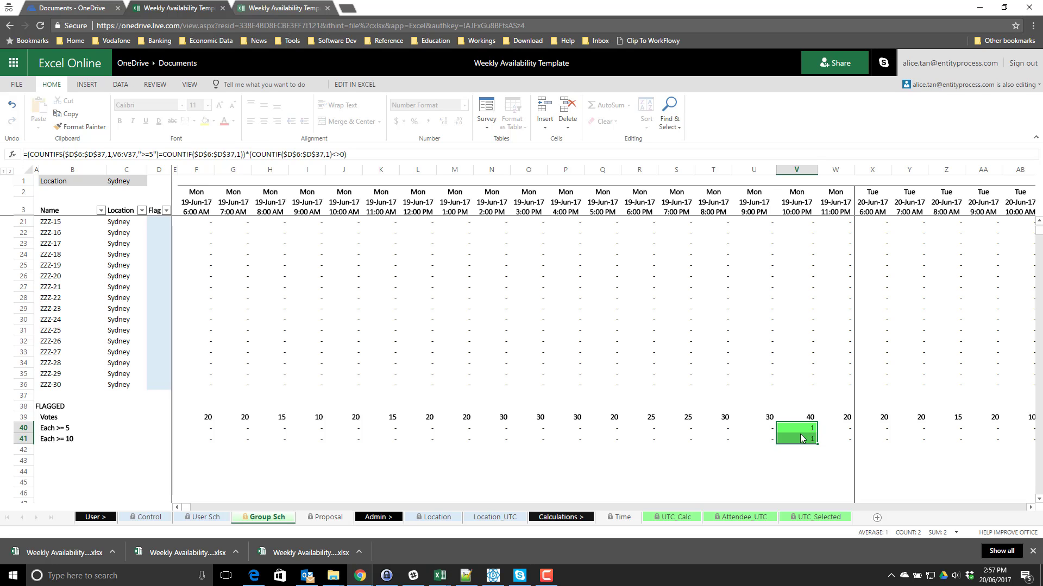
click(800, 428)
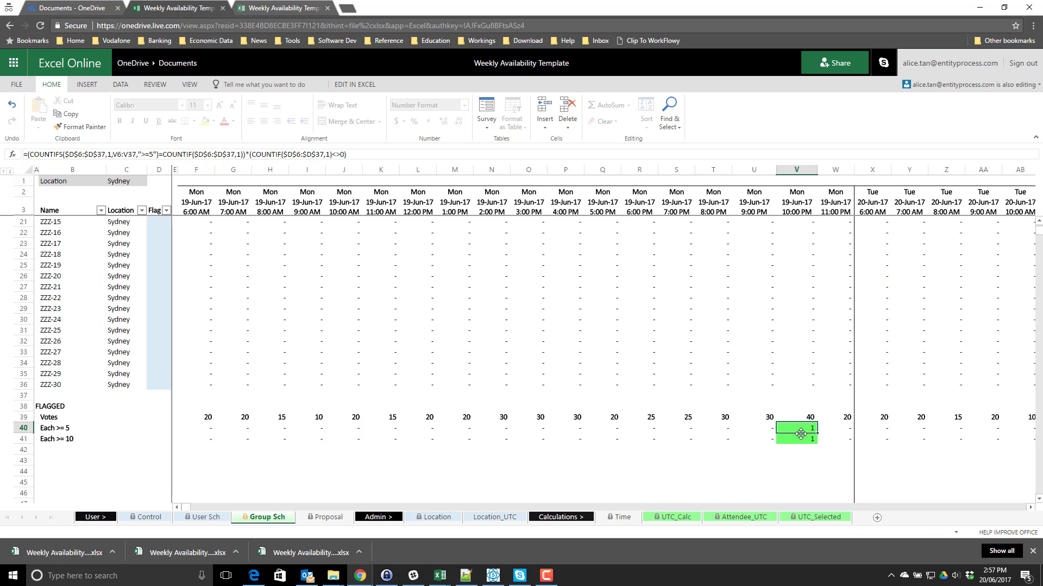
scroll(797, 411, up, 1)
scroll(797, 411, up, 5)
scroll(801, 410, down, 6)
key(Down)
scroll(808, 398, up, 5)
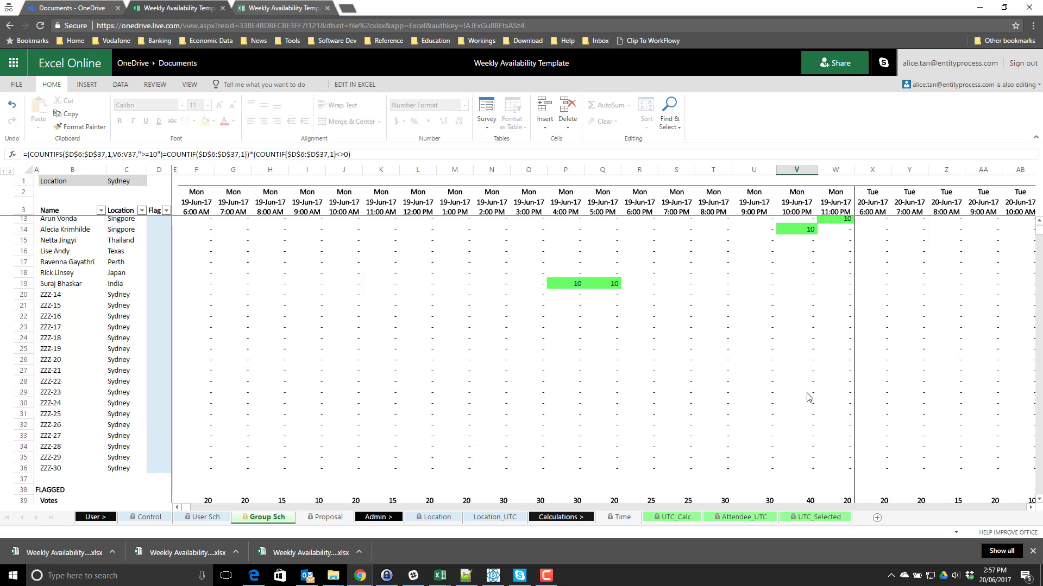
drag(793, 229, 799, 268)
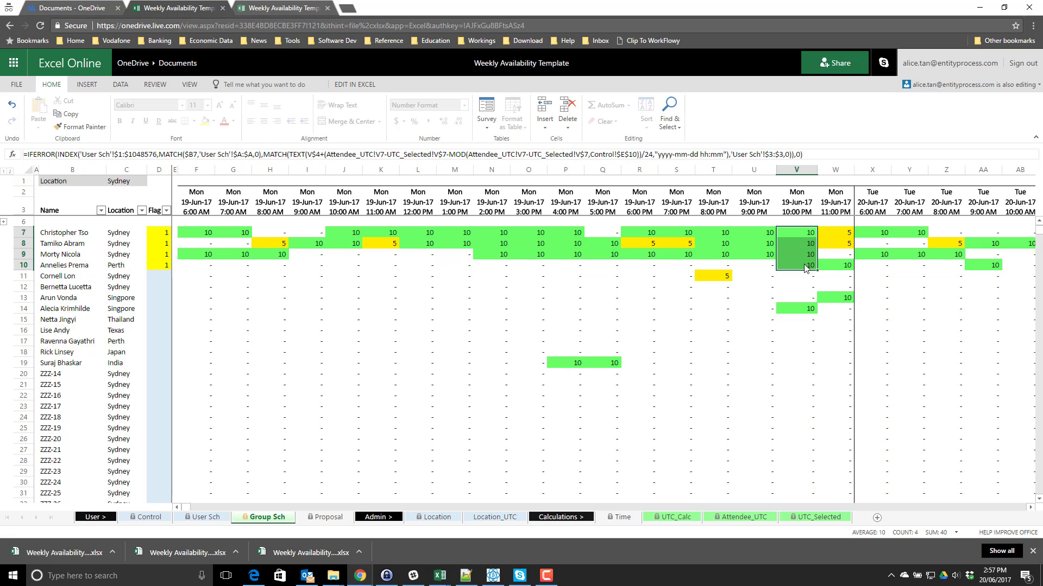
mouse_move(805, 267)
mouse_down()
mouse_move(794, 235)
mouse_move(796, 265)
mouse_up()
scroll(809, 337, down, 10)
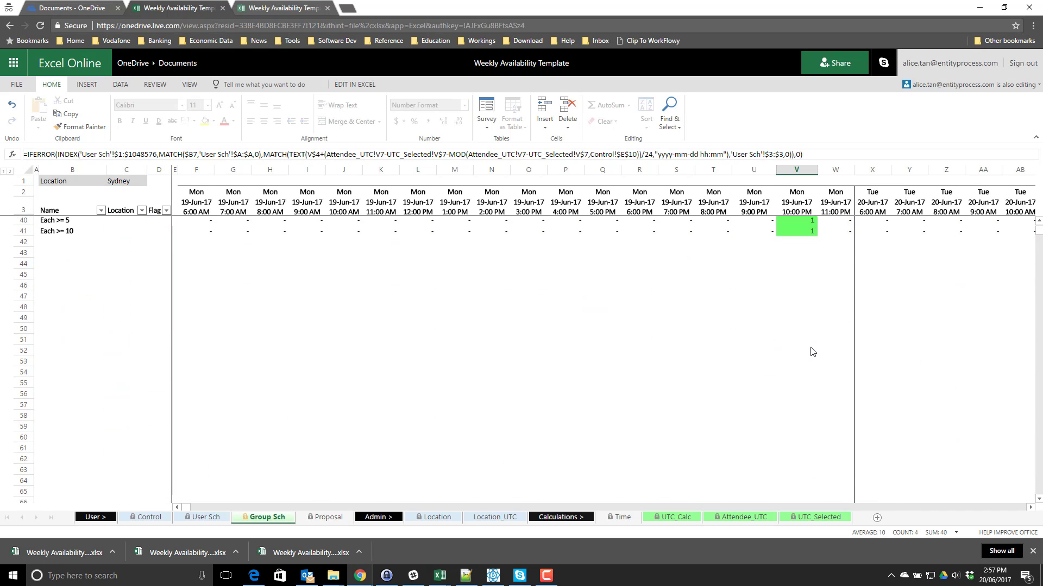
scroll(807, 391, up, 6)
click(799, 440)
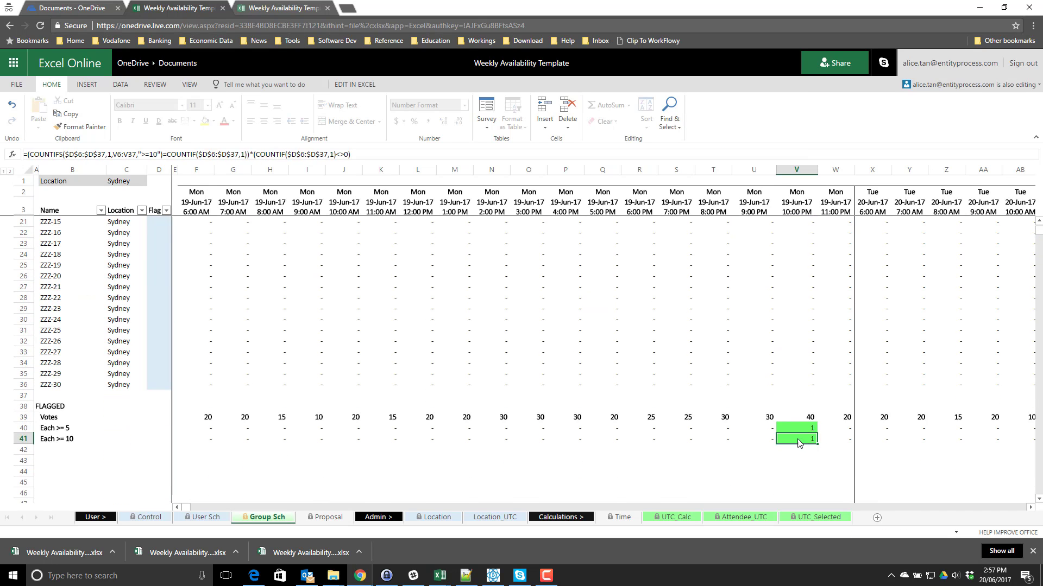
key(Right)
key(Right)
key(Right)
key(Right)
key(Right)
key(Right)
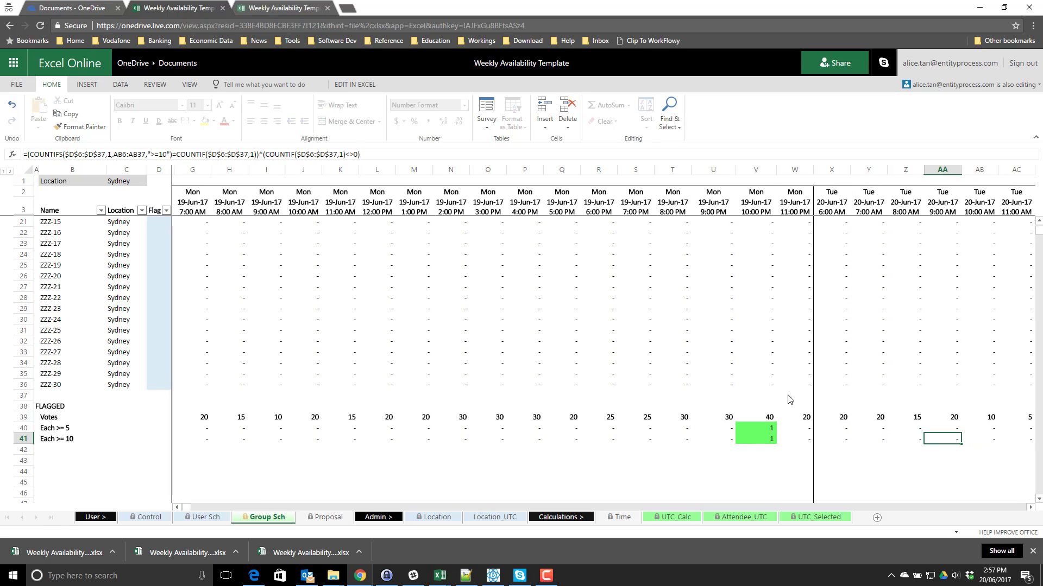
key(Right)
key(Right)
key(Right)
key(Right)
key(Right)
key(Right)
key(Right)
key(Right)
key(Right)
key(Right)
key(Right)
key(Right)
key(Right)
key(Right)
key(Right)
key(Right)
key(Right)
key(Right)
key(Right)
key(Right)
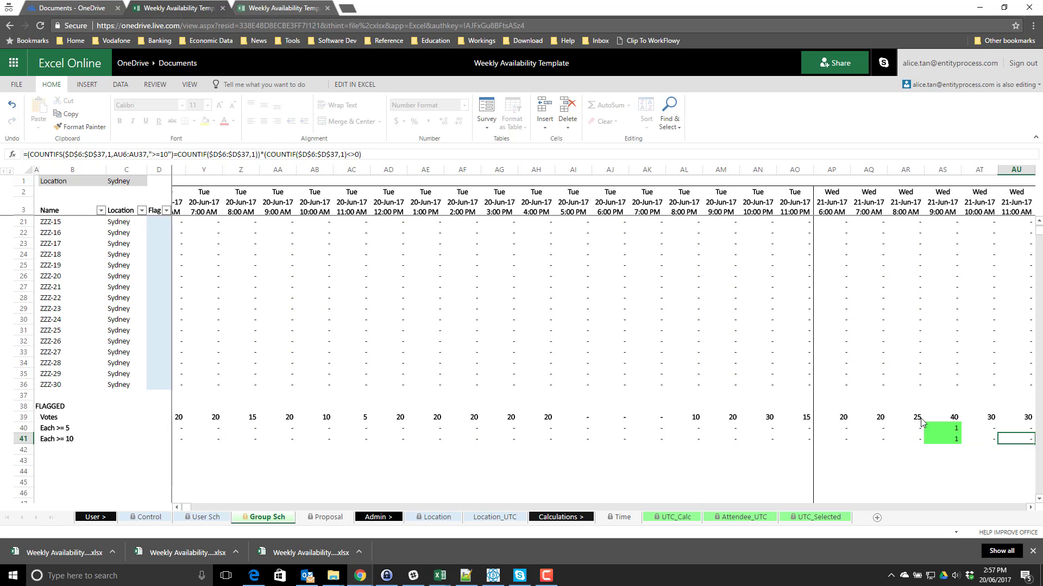
drag(942, 427, 944, 438)
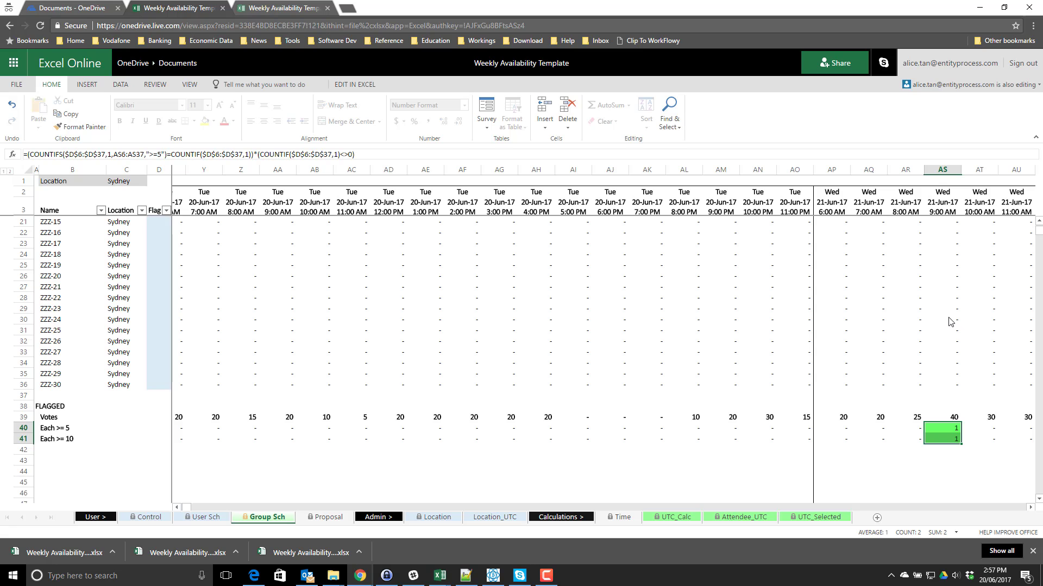
scroll(942, 321, up, 5)
scroll(941, 321, down, 7)
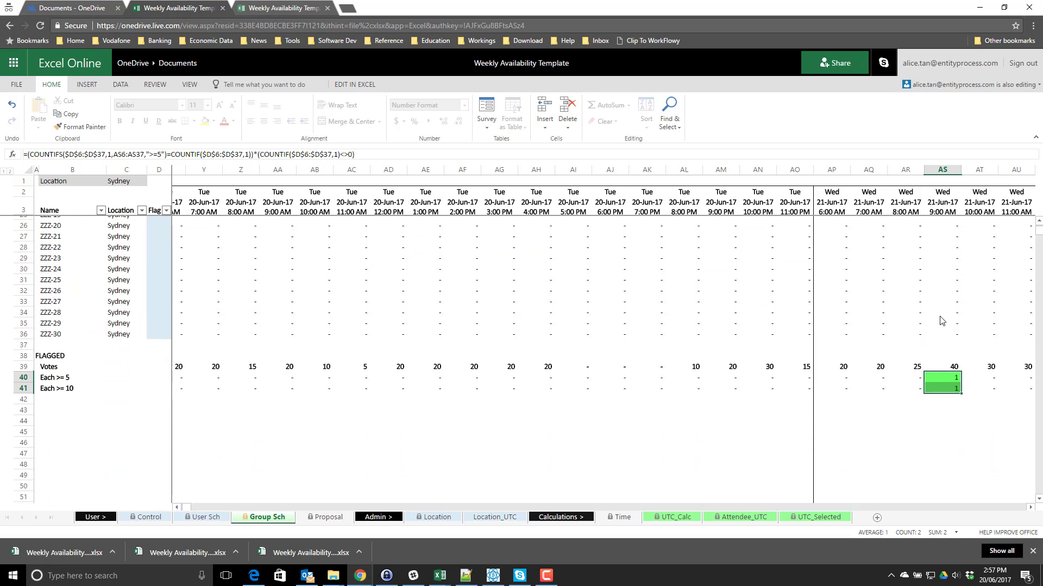
scroll(941, 321, up, 7)
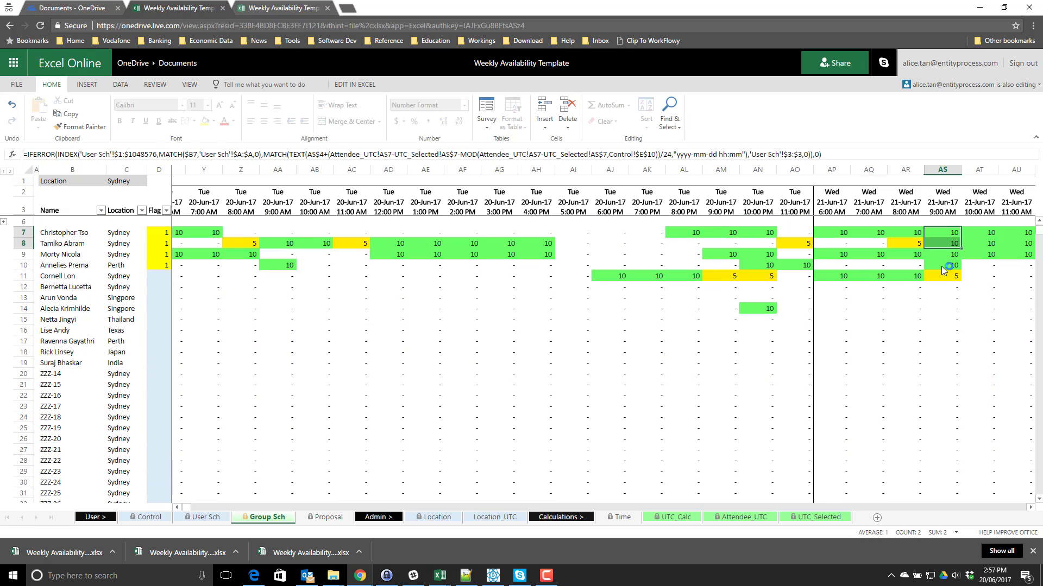
mouse_move(941, 266)
mouse_down()
mouse_move(943, 232)
mouse_move(943, 266)
mouse_up()
- Inspect the Wednesday 9:00 AM formula in AS7 and move down the Flag column to row 12
click(942, 232)
click(154, 245)
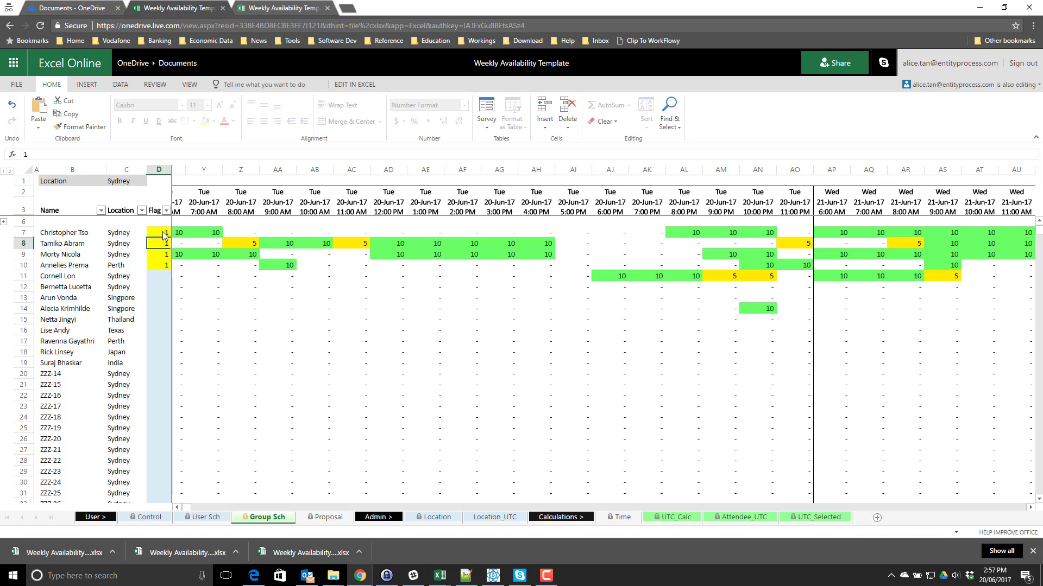
key(Up)
key(ctrl+Down)
key(ctrl+shift+Up)
click(155, 279)
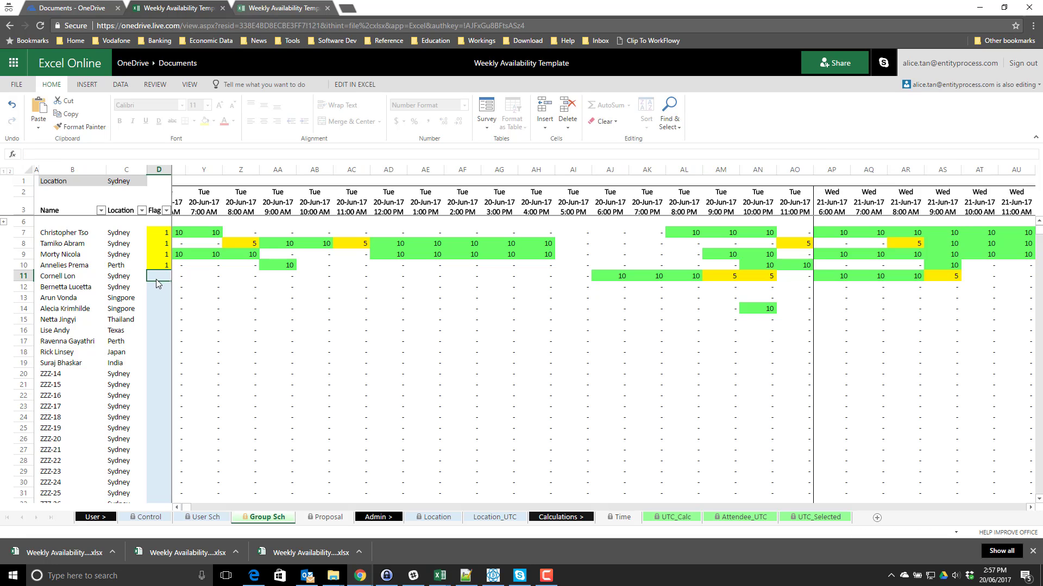
click(155, 288)
key(ctrl+Up)
click(156, 289)
scroll(498, 270, down, 1)
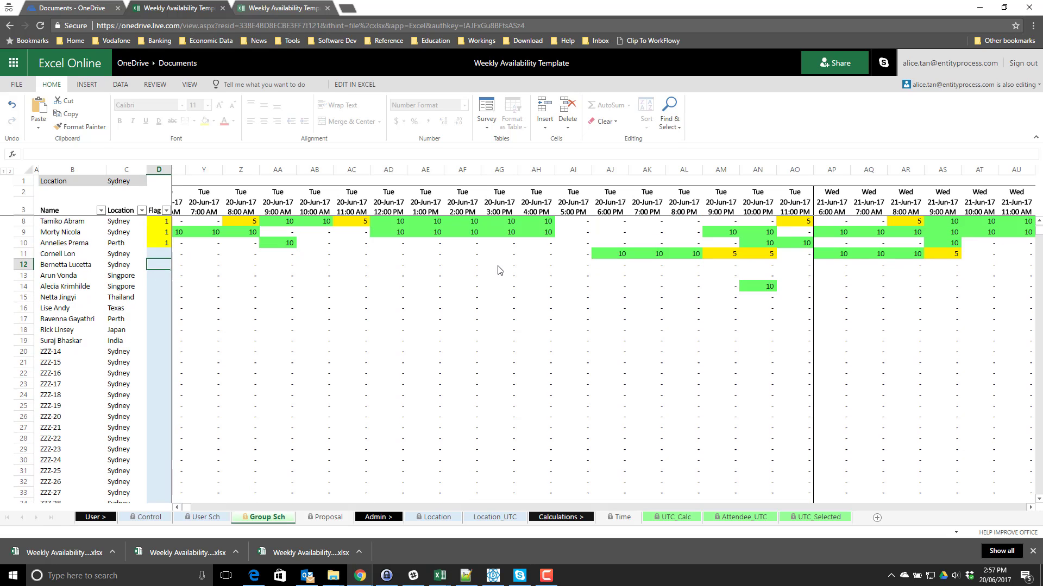
scroll(499, 270, up, 1)
- Flag the row 14 attendee by entering 1 in their Flag cell
click(717, 309)
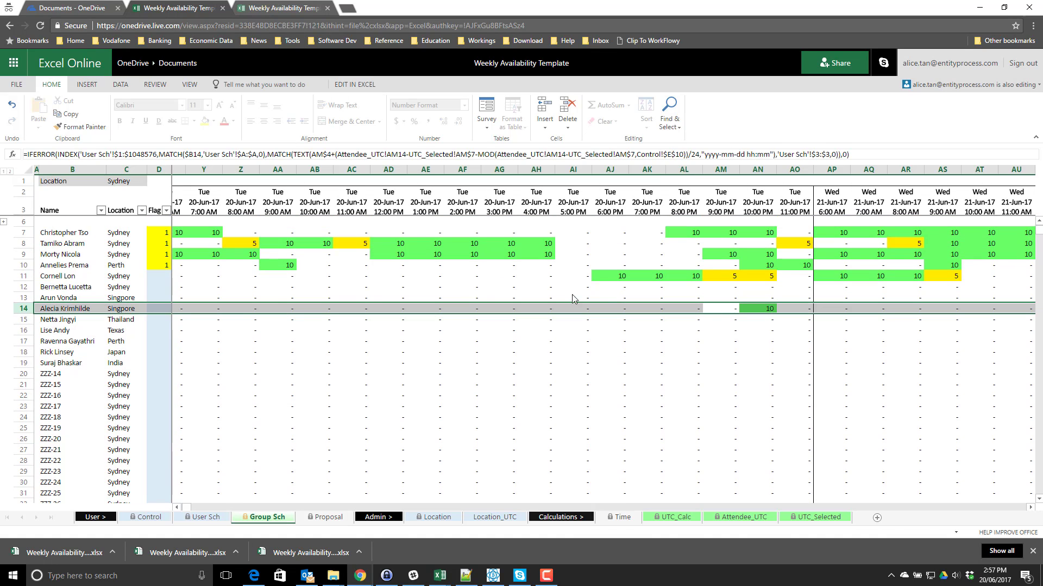
click(160, 308)
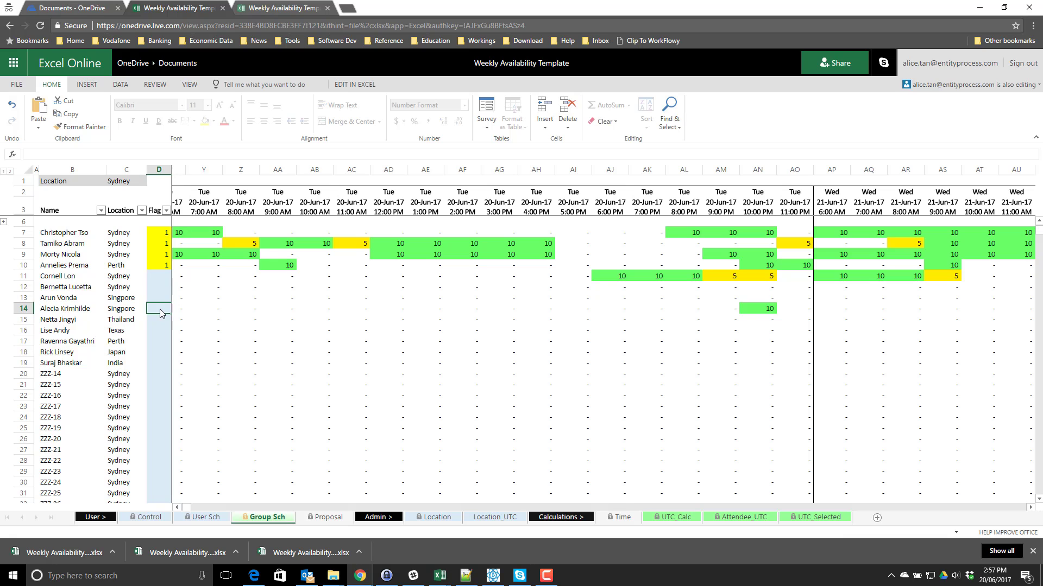
text(1)
key(Return)
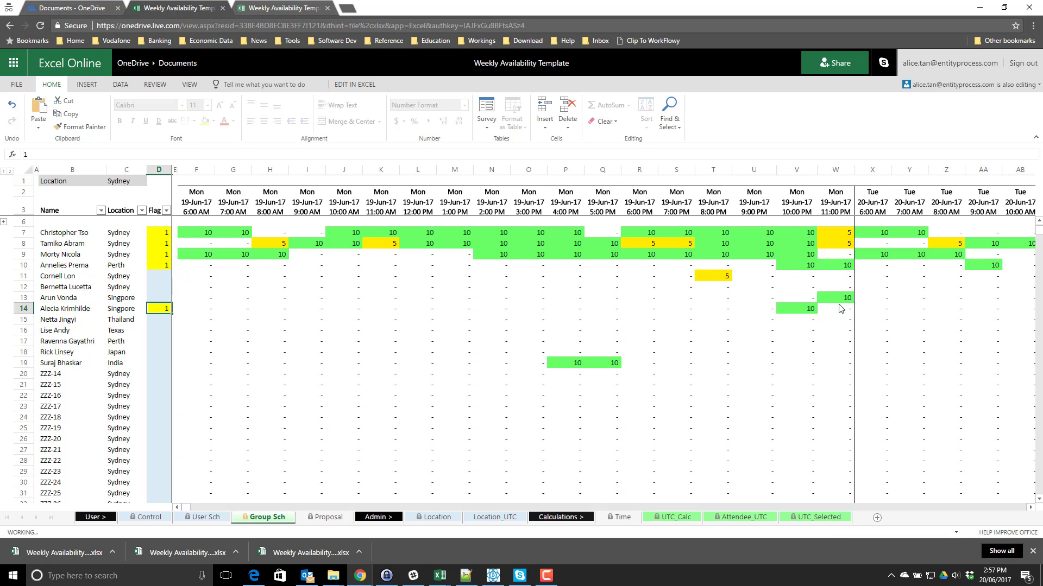
- Check the new 10:00 PM score in V14 and the formula in V7
scroll(806, 304, down, 5)
scroll(866, 304, down, 5)
scroll(826, 348, up, 7)
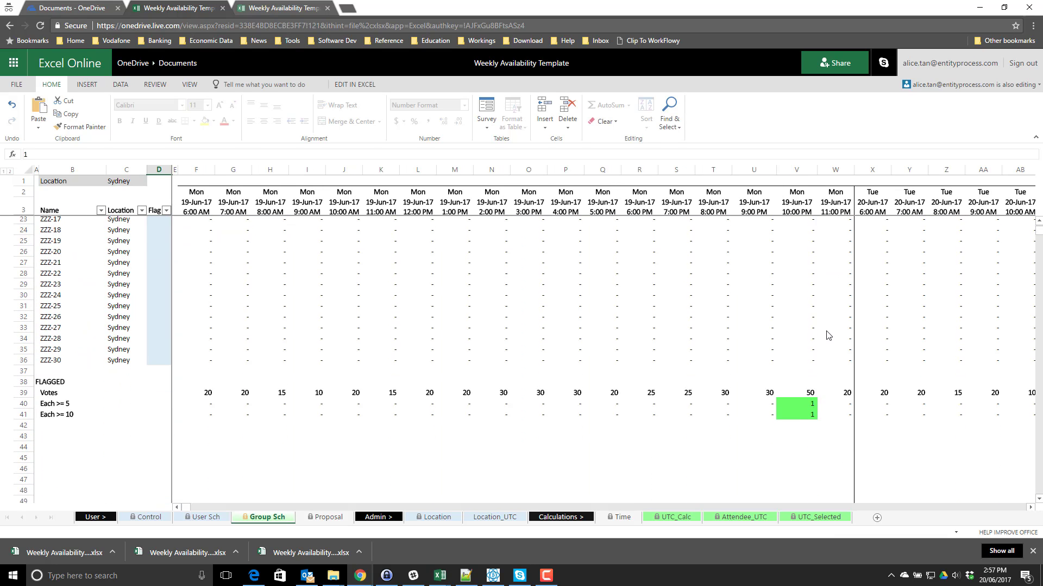
scroll(832, 331, up, 3)
scroll(797, 269, down, 2)
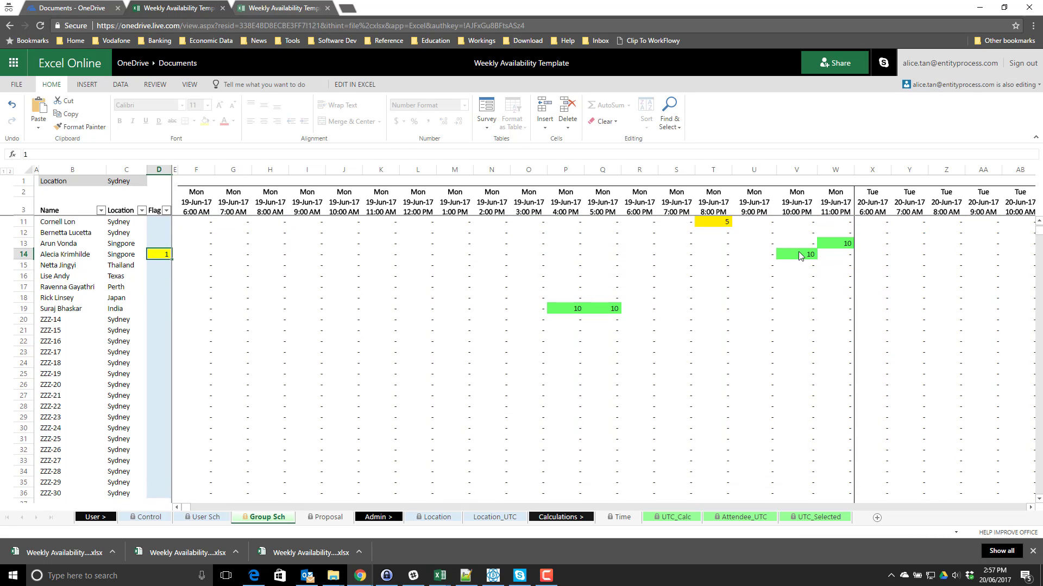
click(799, 255)
scroll(813, 243, up, 3)
click(799, 259)
scroll(866, 322, down, 2)
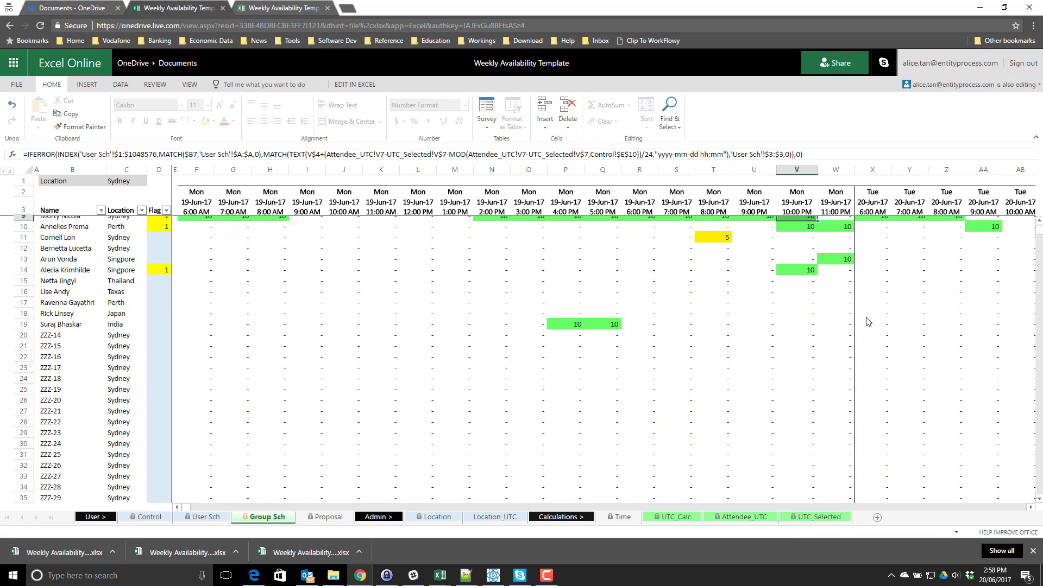
scroll(891, 342, down, 8)
scroll(910, 328, up, 6)
- Inspect formulas and empty slots in the placeholder rows 27–31
click(946, 438)
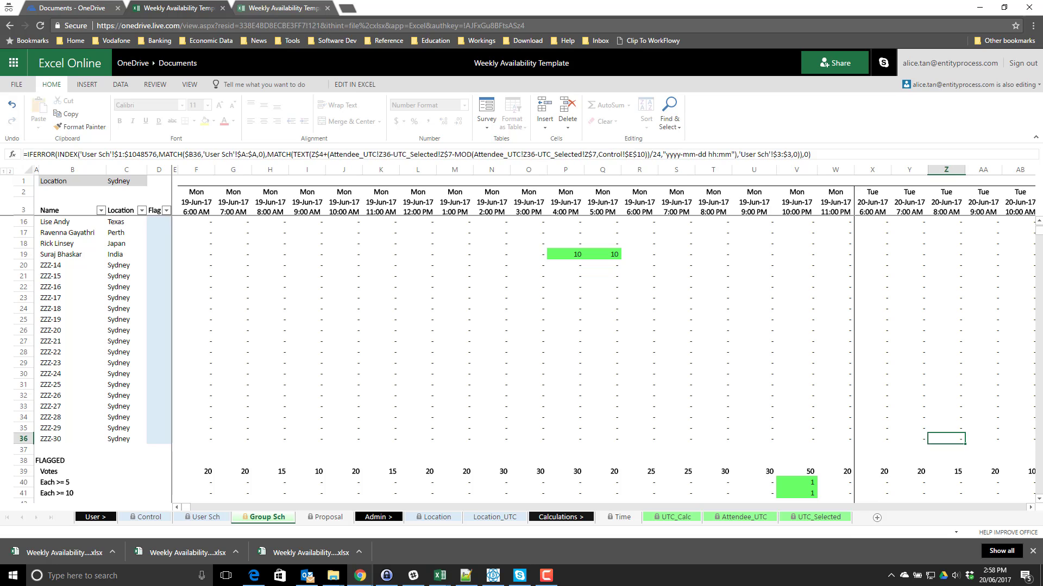
click(983, 375)
key(Right)
key(Right)
key(Right)
key(Right)
key(Right)
key(Right)
key(Right)
key(Right)
key(Right)
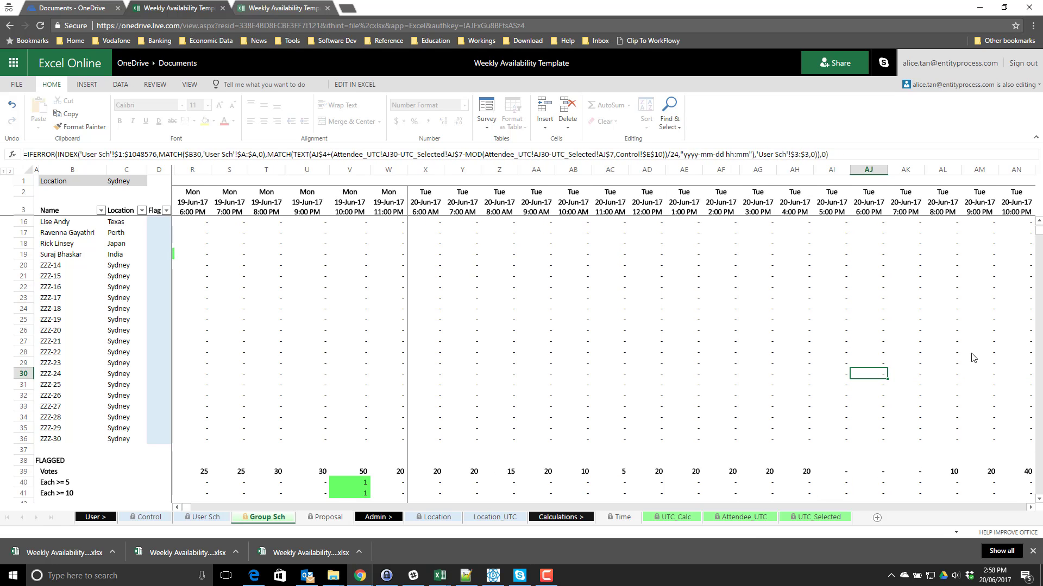
key(Right)
key(Right)
key(Home)
key(Down)
key(Right)
key(Right)
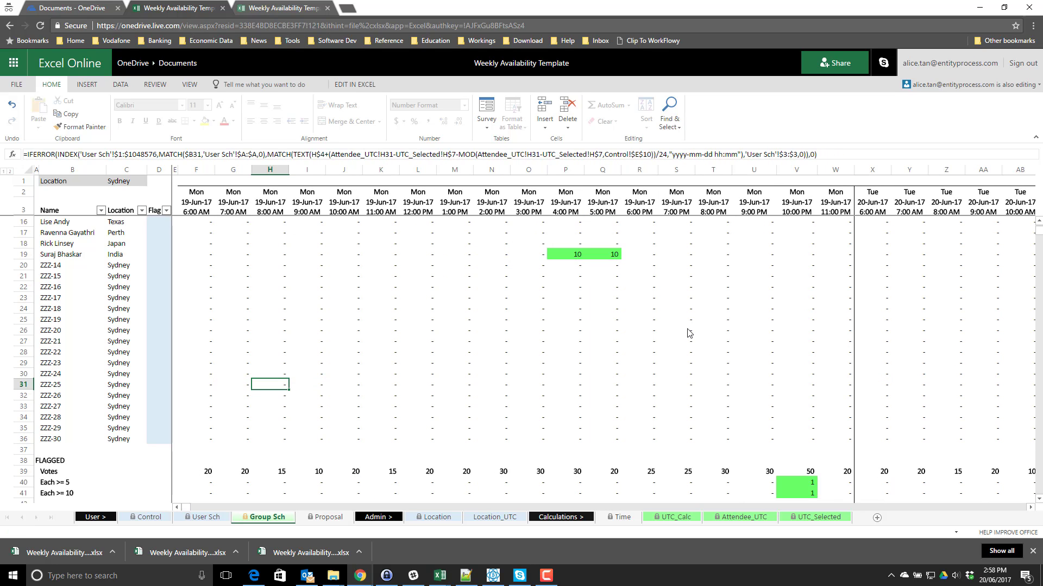
key(Left)
click(895, 342)
key(Right)
key(Right)
key(Right)
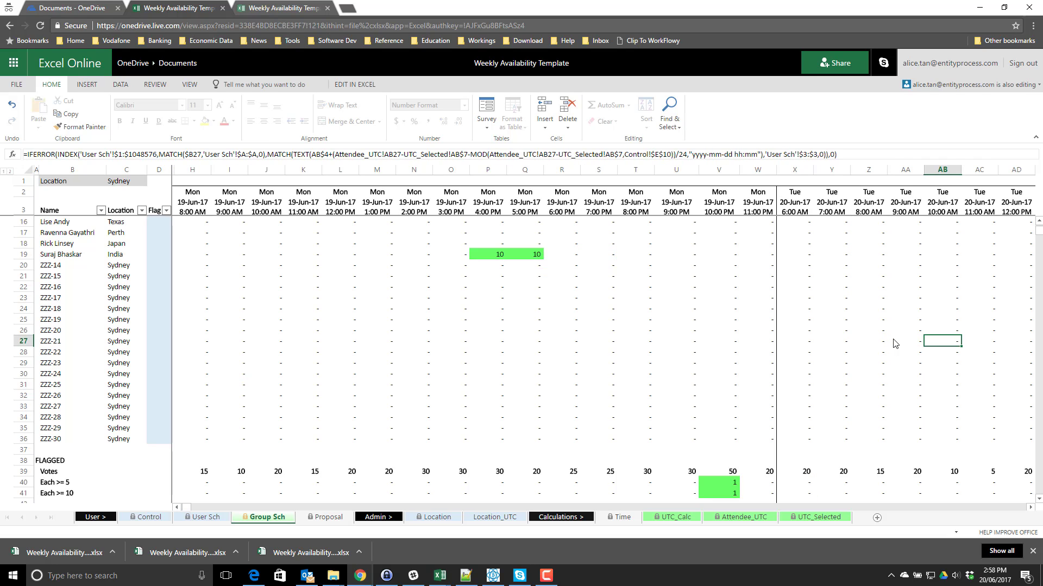
key(Right)
key(Right)
key(Right)
key(Right)
key(Right)
key(Right)
key(Right)
key(Right)
key(Right)
key(Right)
key(Right)
key(Right)
key(Right)
key(Right)
key(Right)
key(Right)
key(Right)
key(Right)
key(Right)
key(Right)
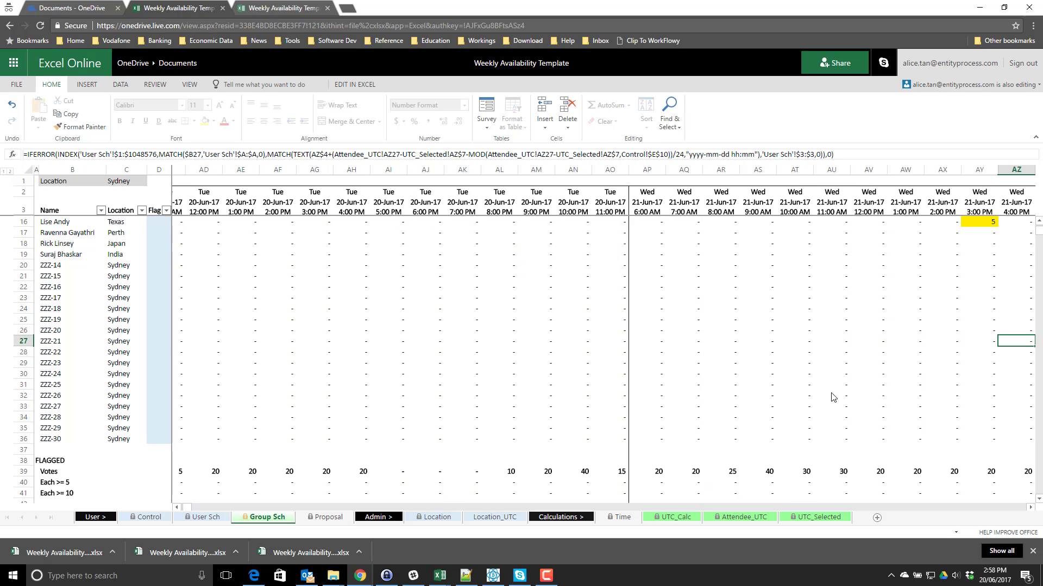
- Inspect a time slot's vote total and an attendee slot's schedule formula
scroll(834, 393, down, 3)
click(829, 362)
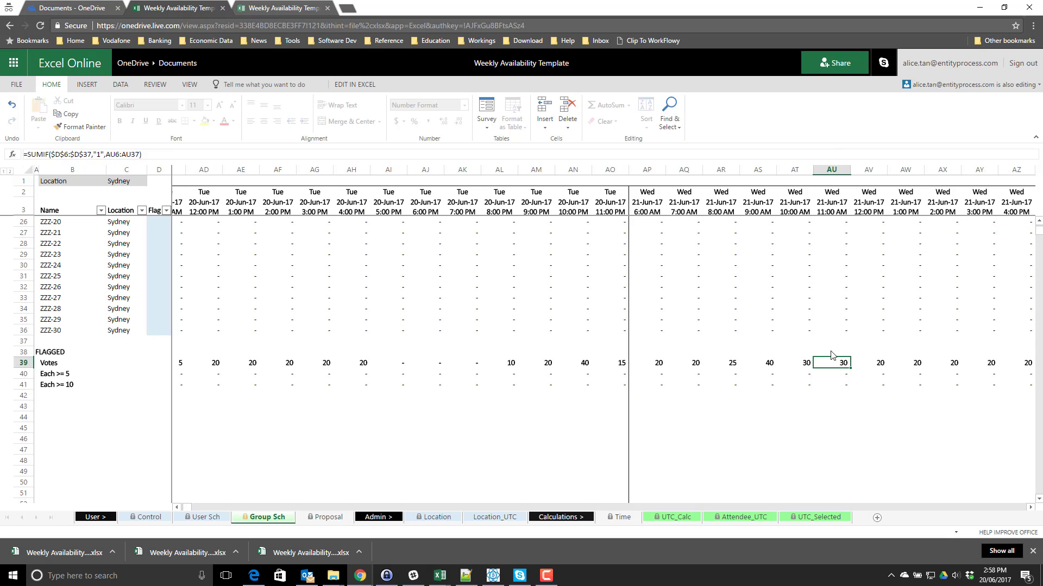
scroll(831, 356, up, 6)
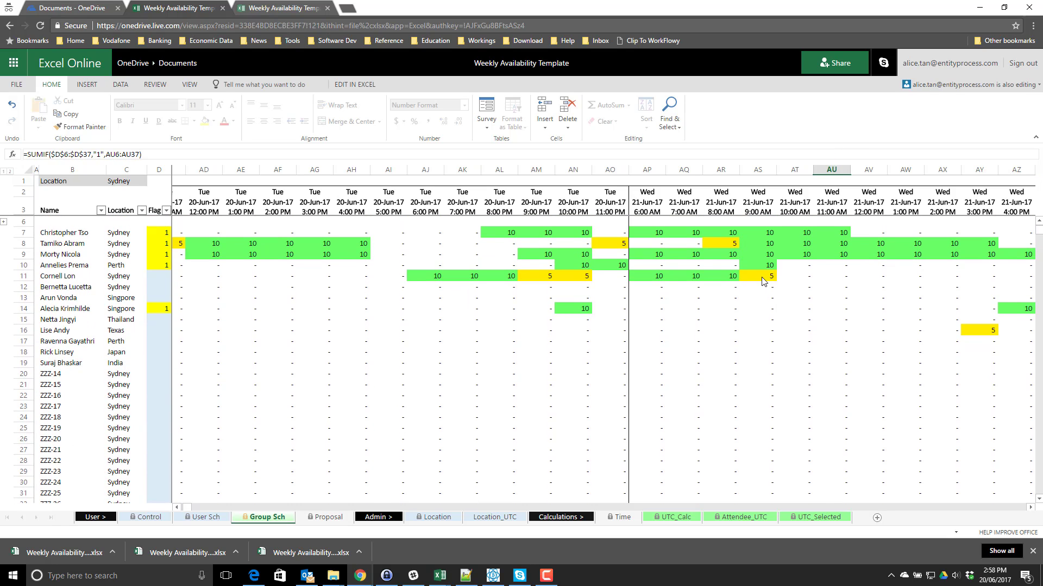
click(758, 287)
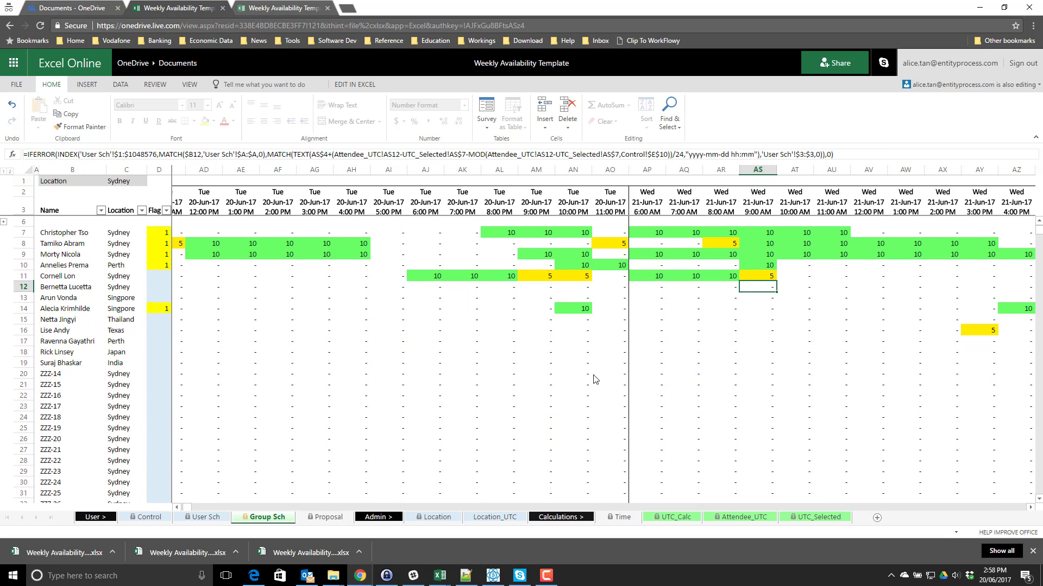
click(328, 517)
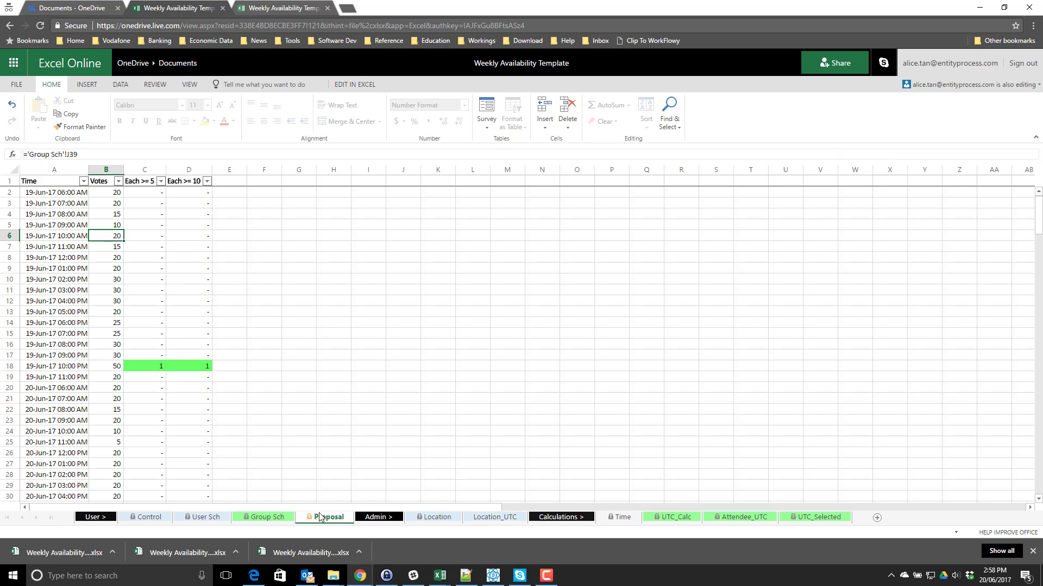
- Filter the Proposal table's Each >= 5 column to exclude '-' entries
click(145, 279)
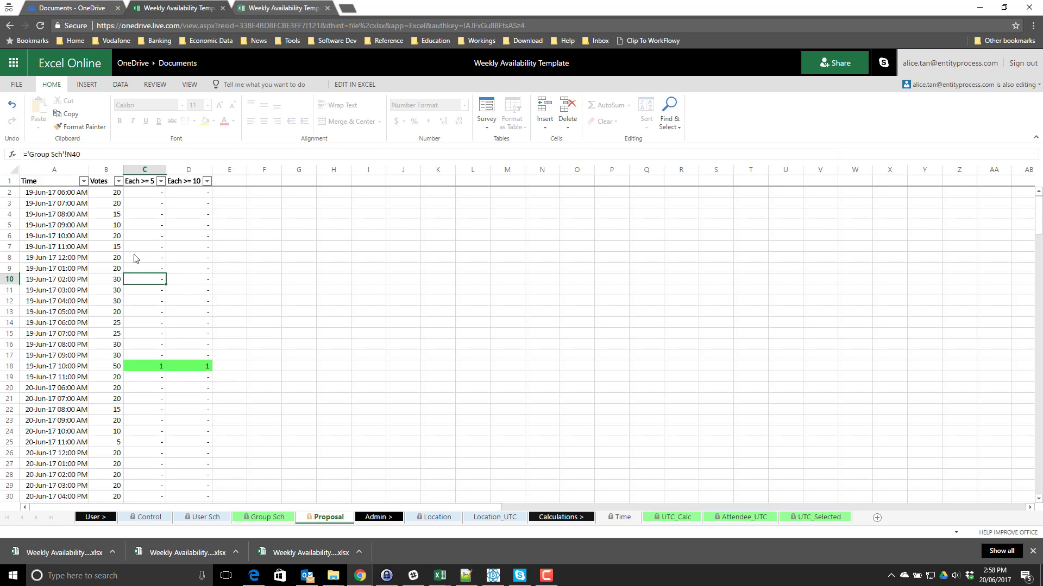
click(161, 181)
mouse_move(183, 239)
click(187, 253)
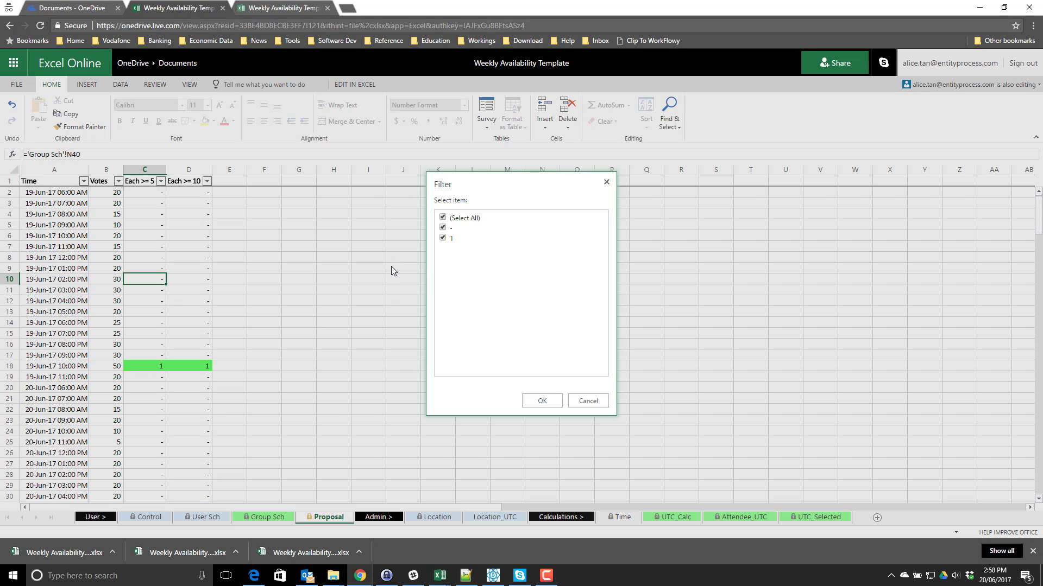
click(443, 228)
click(542, 401)
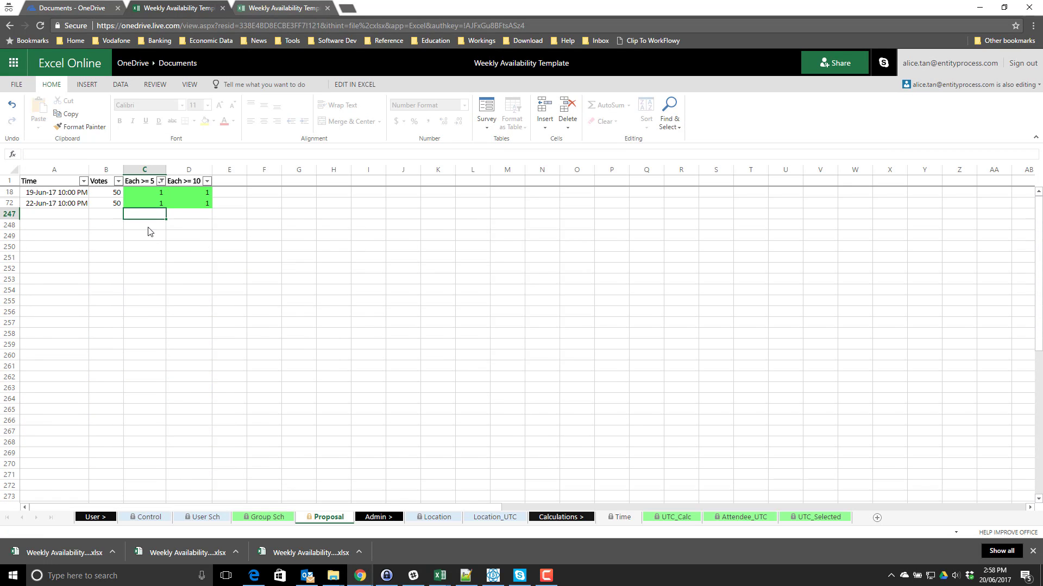
- Review the two remaining slots, 19-Jun-17 and 22-Jun-17 10:00 PM, then return to Group Sch
drag(64, 196, 137, 200)
drag(206, 205, 60, 208)
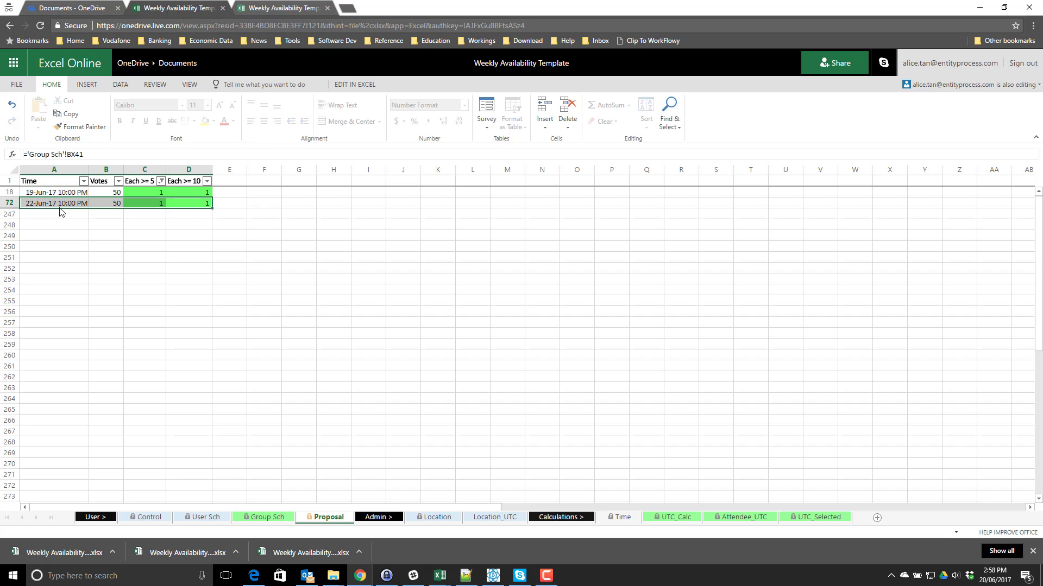
click(133, 233)
drag(179, 204, 68, 202)
click(109, 193)
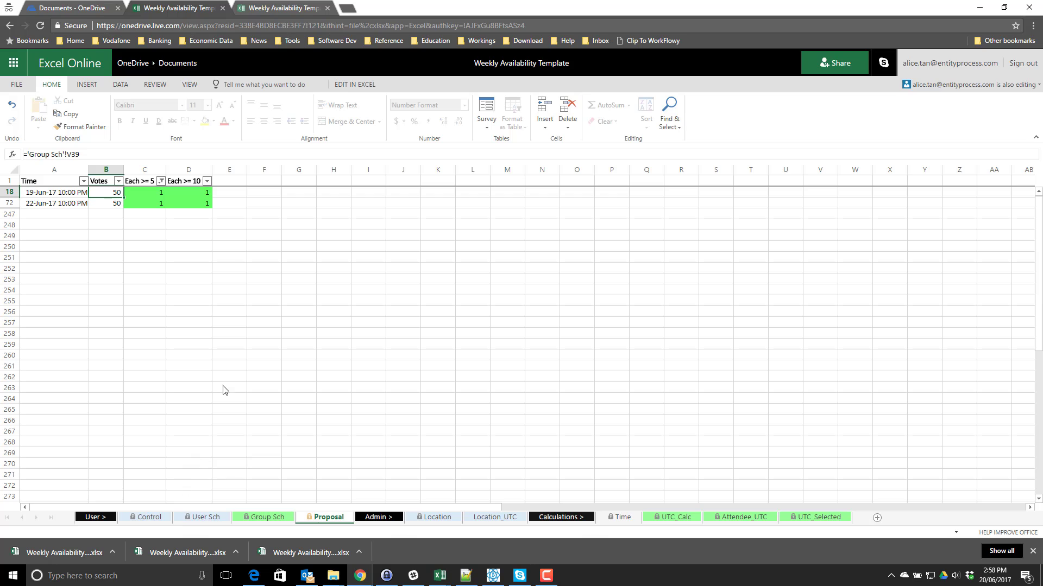
drag(184, 197, 74, 204)
click(92, 205)
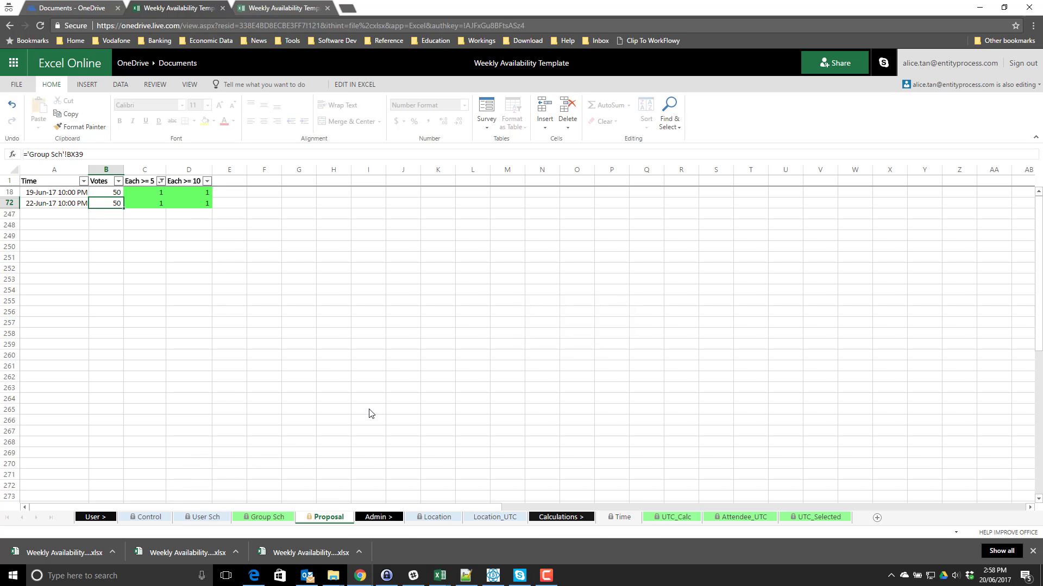
click(207, 519)
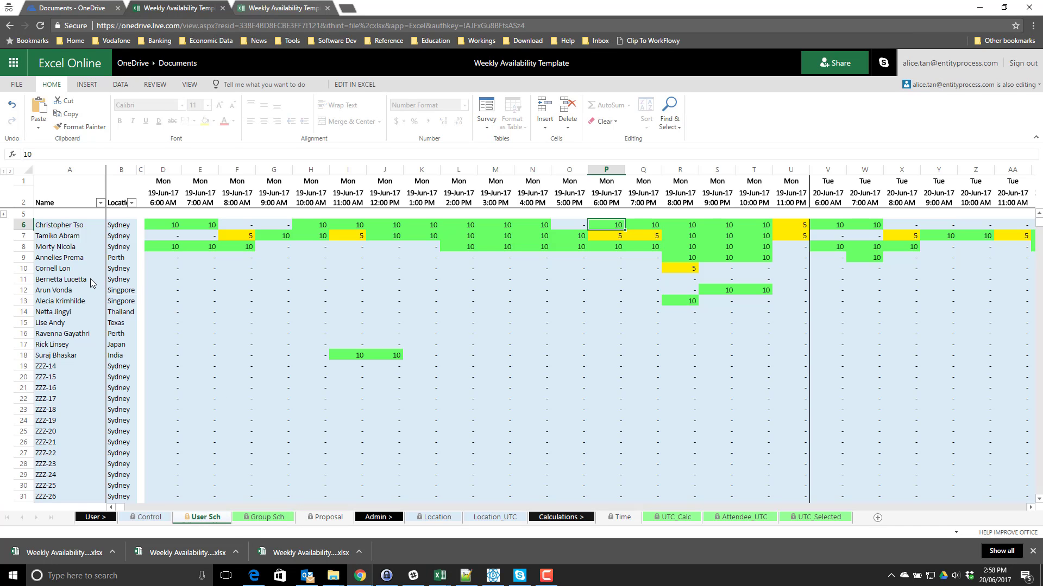
click(92, 284)
click(259, 514)
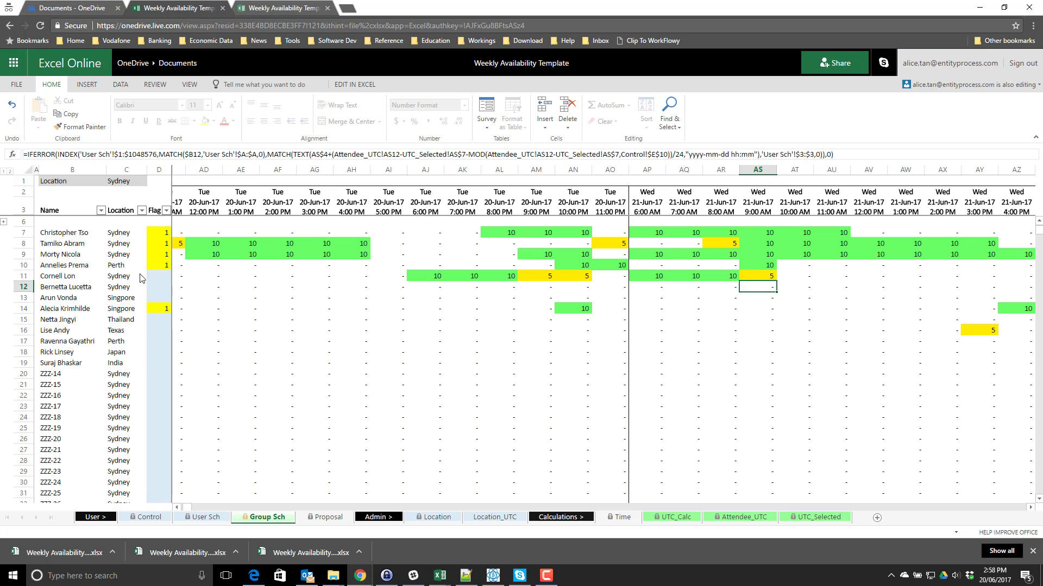
- Clear the row 14 attendee's flag on Group Sch
click(154, 317)
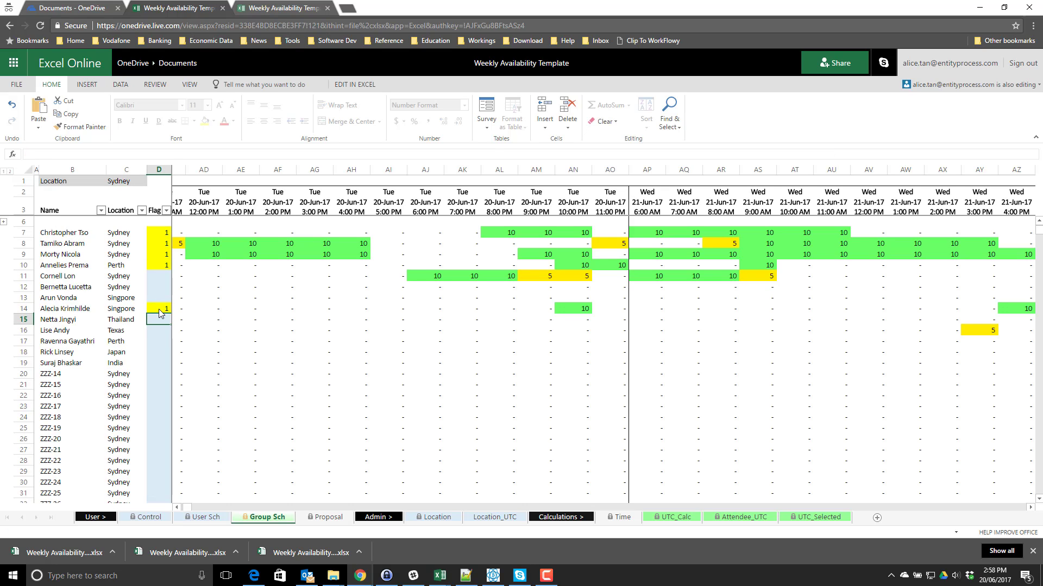
click(158, 309)
key(Delete)
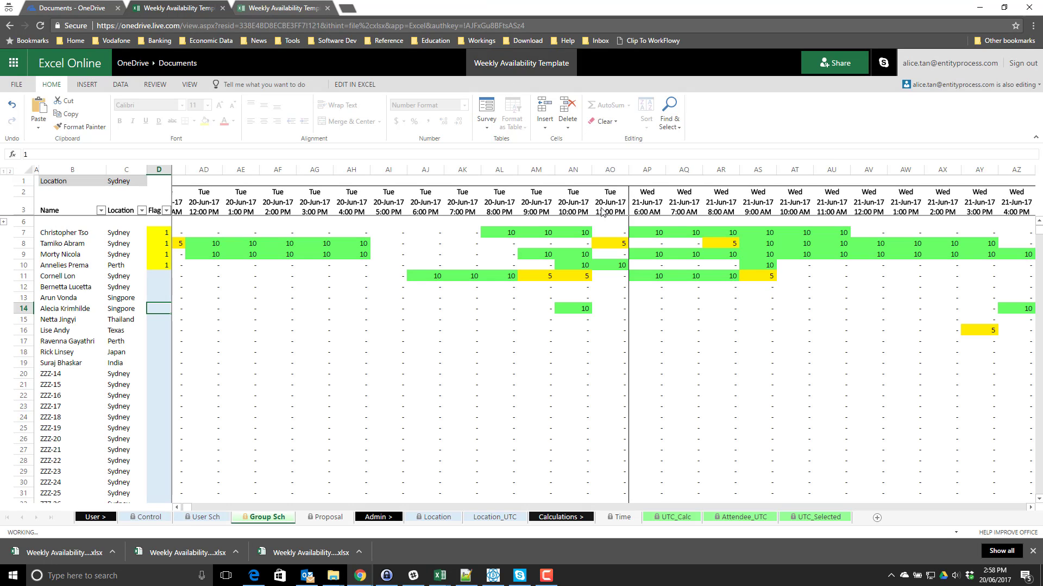
- Reapply the Proposal sheet's Each >= 5 filter so it reflects the updated votes
click(328, 517)
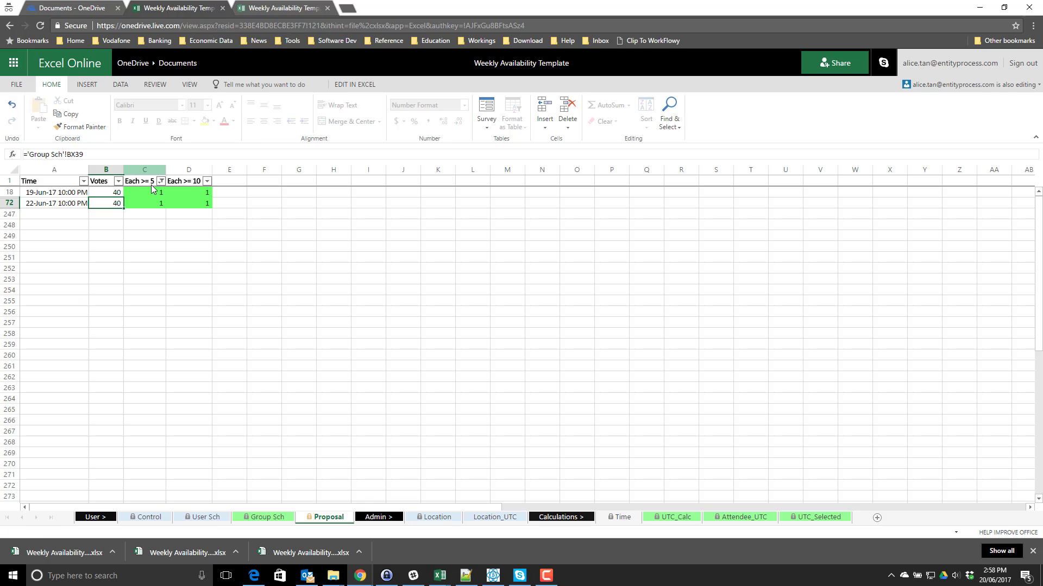
click(161, 181)
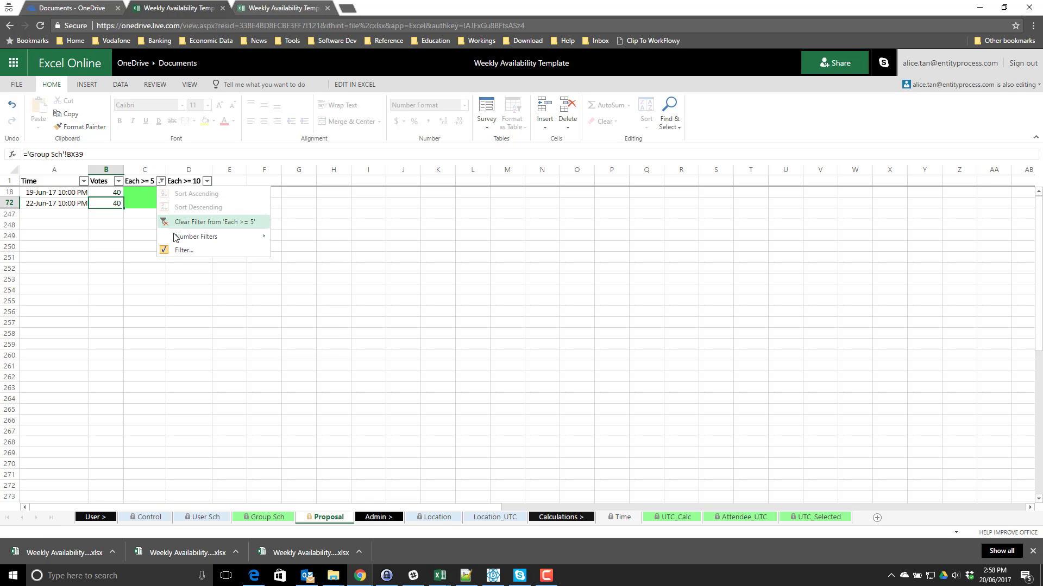
click(184, 250)
click(536, 401)
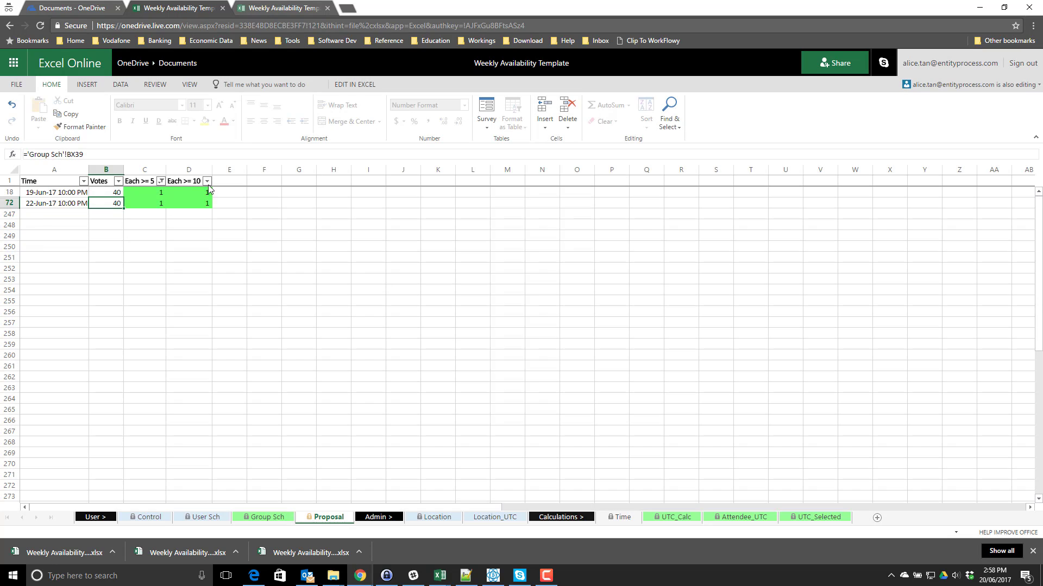
- Select the Each >= 5 results and vote counts of the top listed slots
click(145, 215)
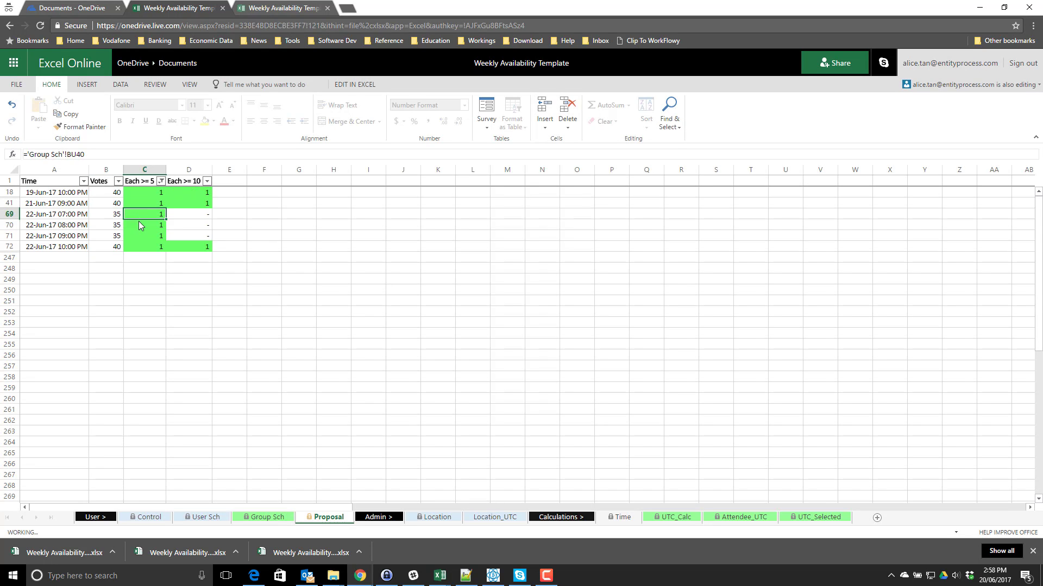
drag(140, 225, 141, 236)
drag(141, 192, 112, 205)
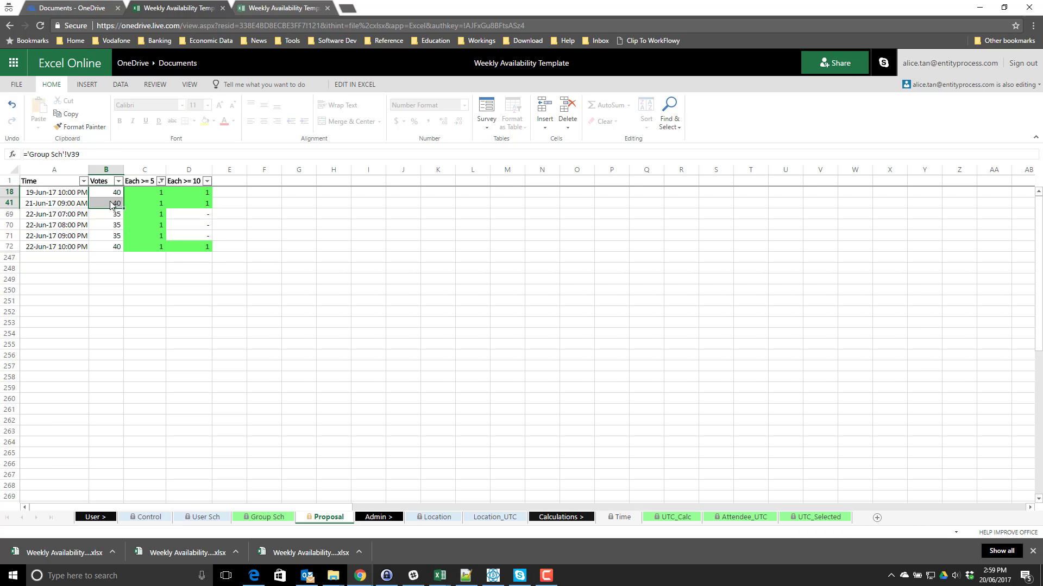
drag(190, 193, 115, 203)
drag(115, 203, 116, 194)
- Compare the first and last Each >= 10 results, including 21-Jun-17 09:00 AM and 22-Jun-17 10:00 PM
click(198, 193)
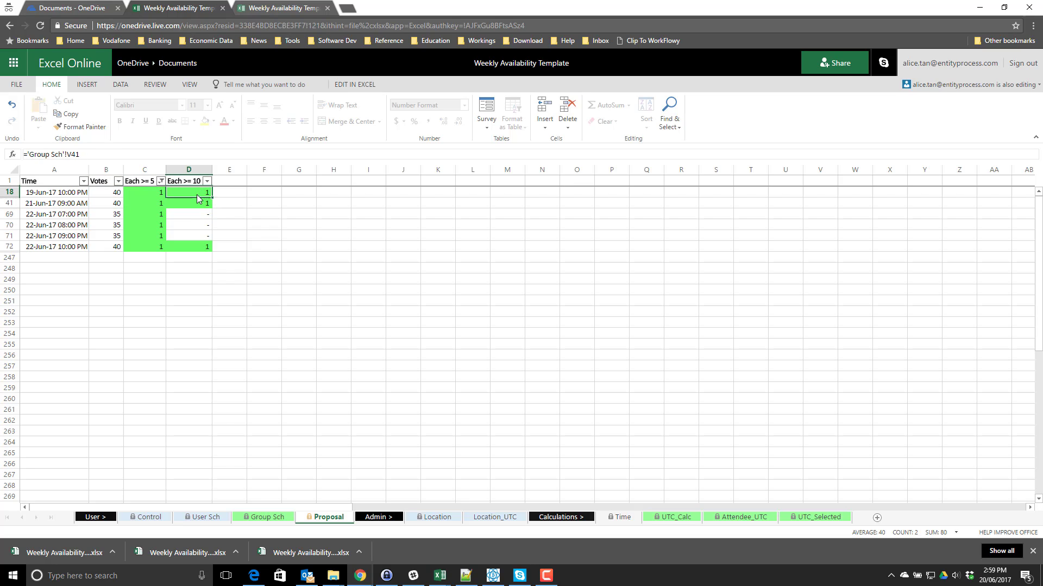
drag(199, 206, 198, 193)
click(201, 246)
click(194, 195)
click(190, 244)
click(187, 194)
click(184, 247)
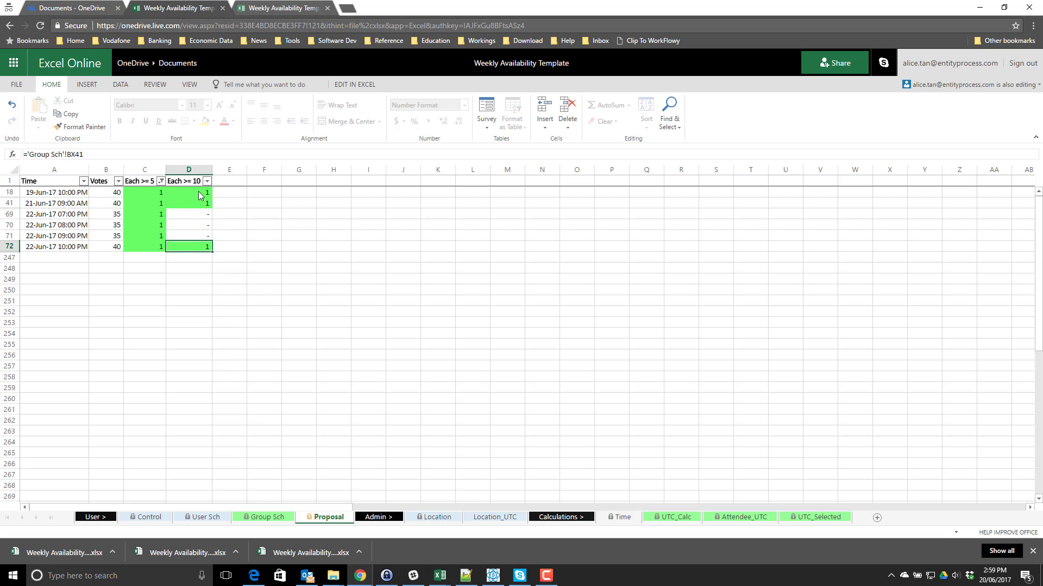
click(197, 192)
click(194, 204)
click(188, 249)
- Reselect the first two Each >= 10 results, deselect them, and return to the Control sheet
drag(194, 192, 193, 200)
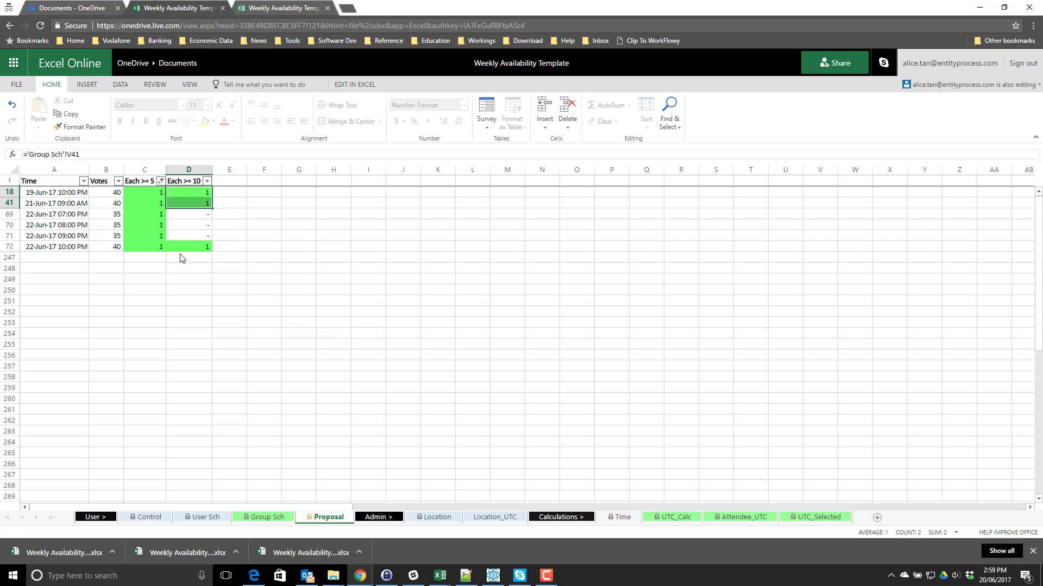
click(183, 249)
click(188, 194)
click(190, 244)
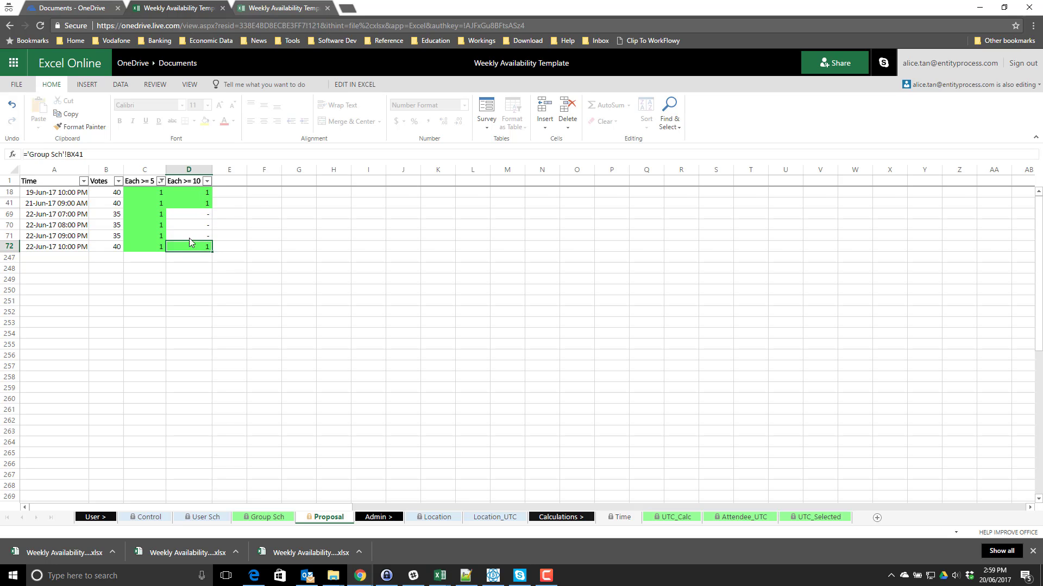
mouse_move(194, 193)
mouse_down()
mouse_move(199, 208)
mouse_move(190, 204)
mouse_up()
click(208, 248)
click(201, 253)
click(263, 410)
click(192, 246)
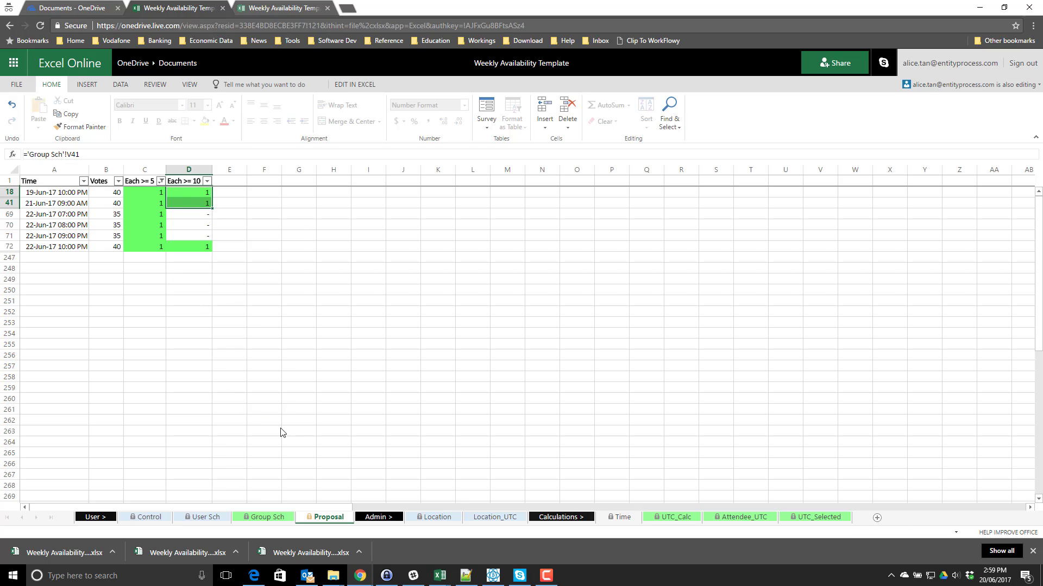
click(278, 431)
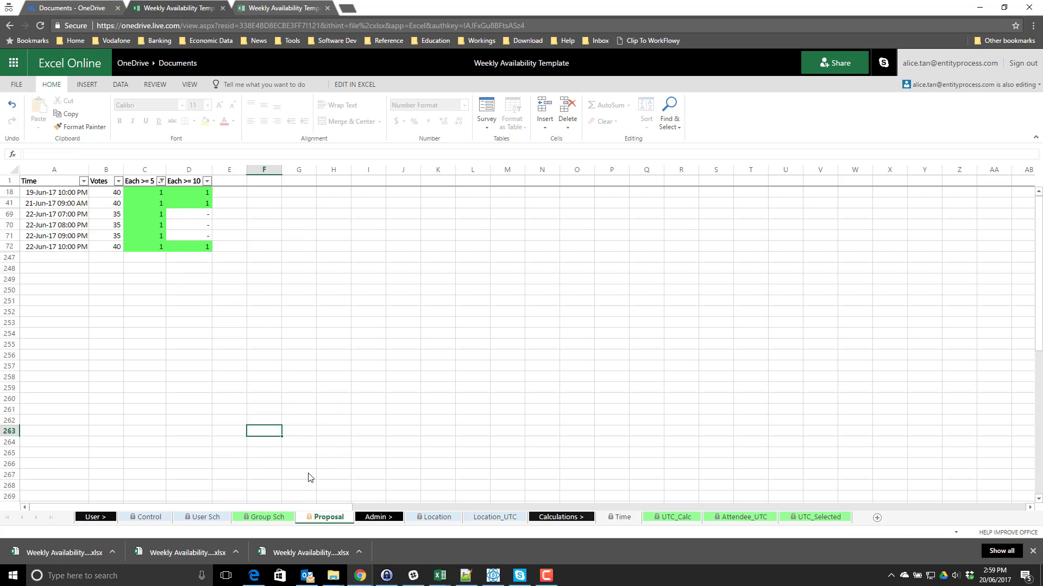
click(155, 517)
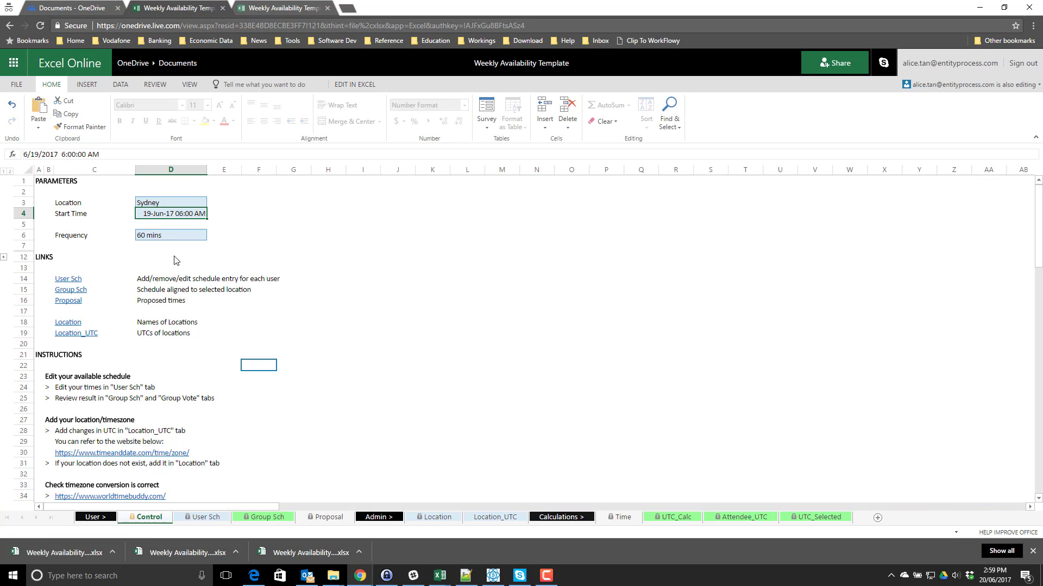
- Inspect the Location and Start Time parameters and the Proposed times and Location descriptions
click(180, 235)
drag(177, 201, 179, 218)
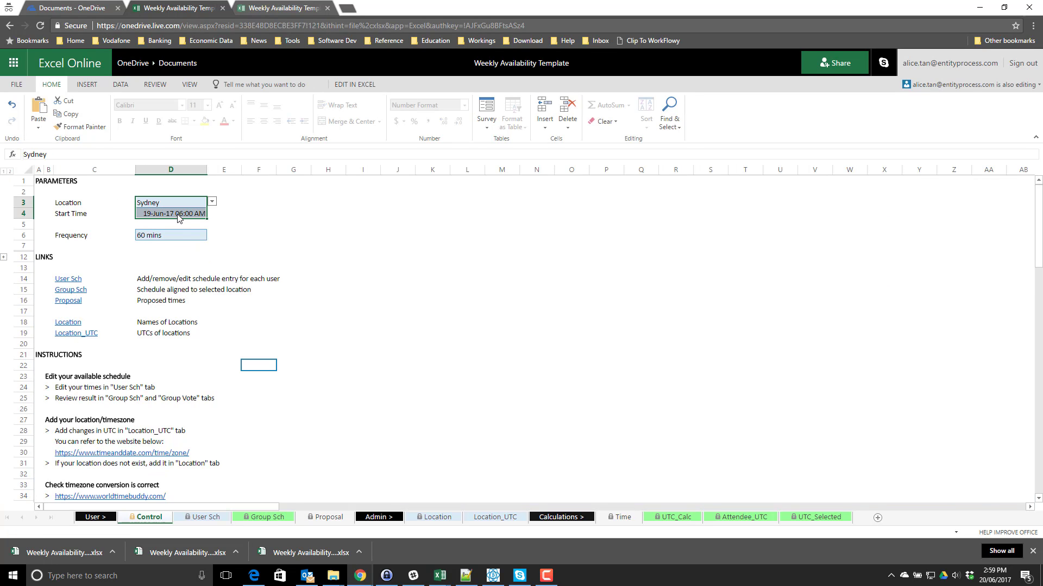
click(163, 300)
drag(140, 324, 120, 327)
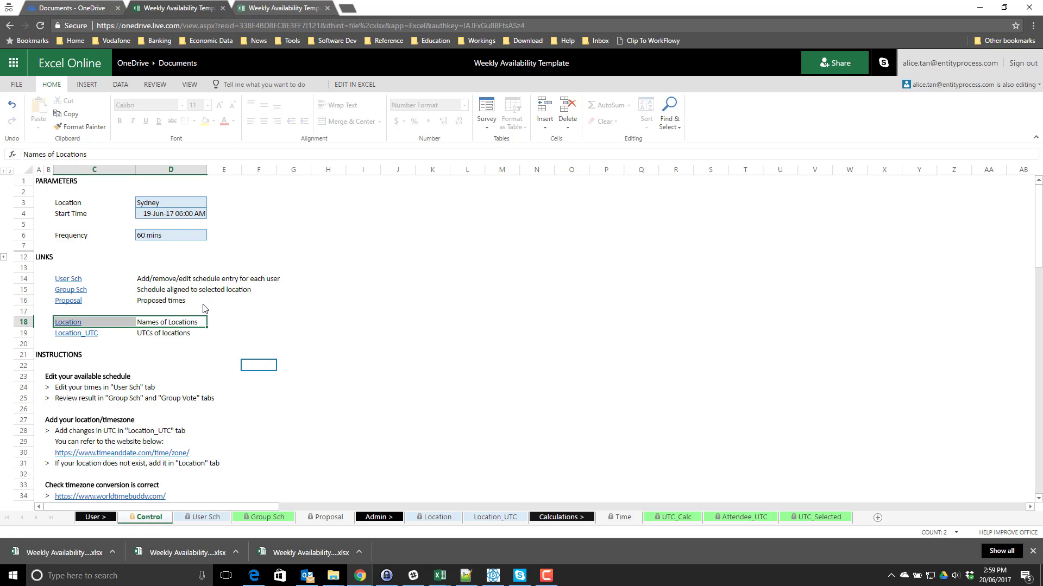
click(179, 326)
- Browse the Location dropdown's available places without changing Sydney
click(194, 206)
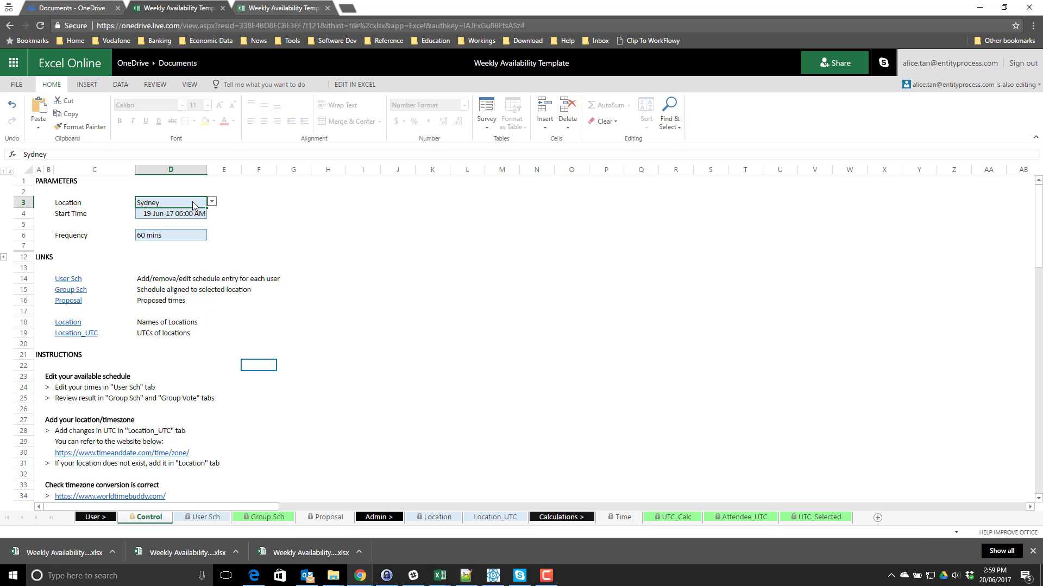
click(213, 204)
scroll(184, 239, down, 5)
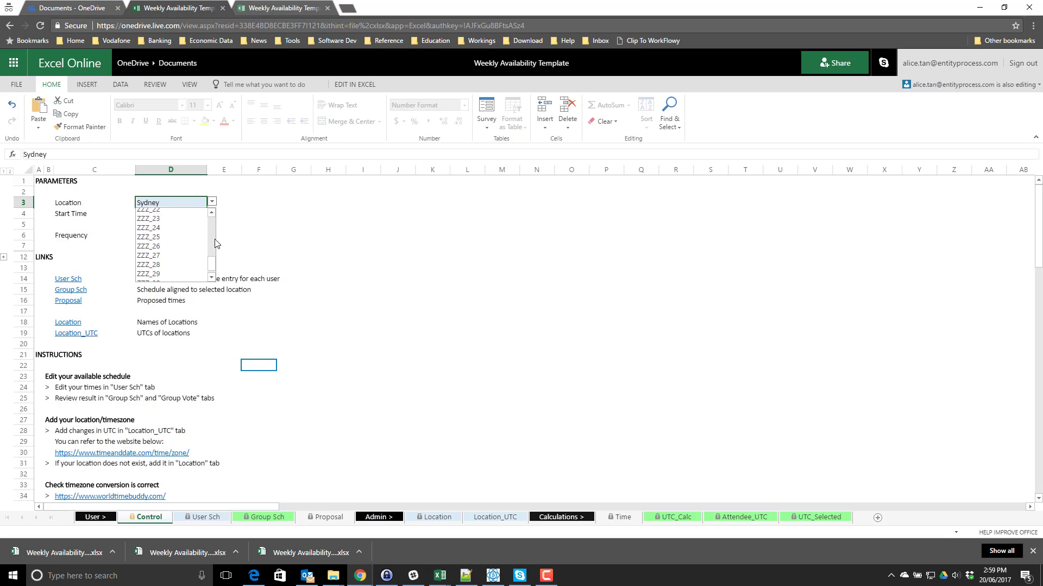
scroll(188, 220, up, 5)
scroll(209, 226, down, 3)
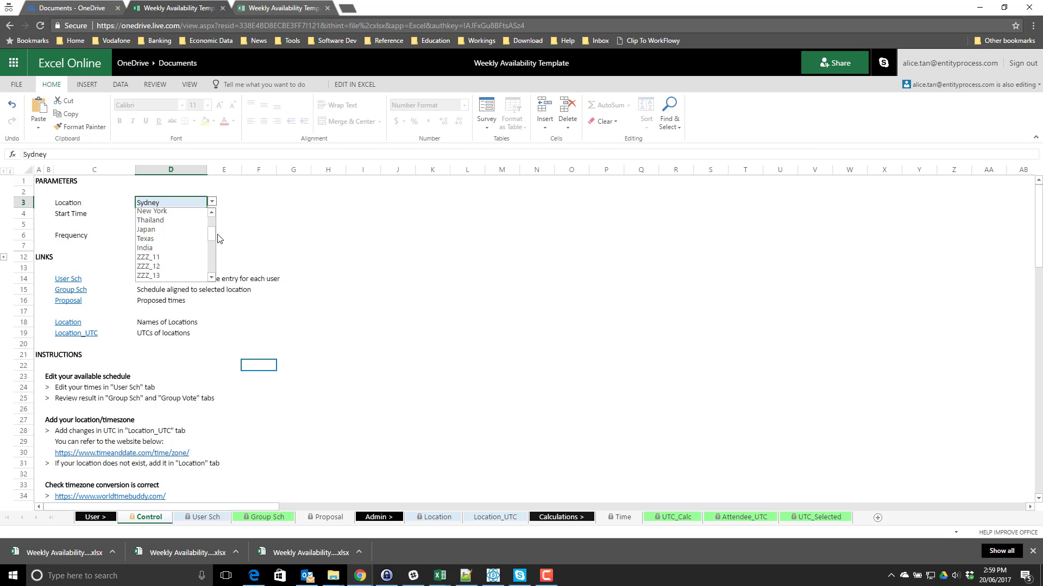
scroll(212, 233, up, 3)
click(279, 214)
- Try entering Hong as the location and dismiss the invalid value warning
click(160, 206)
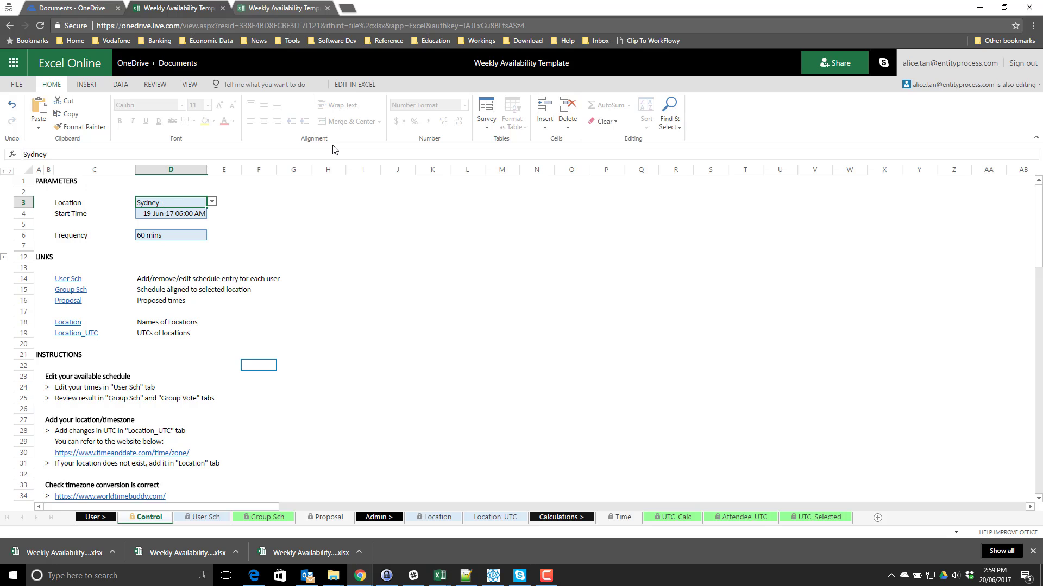
text(Hong)
key(Return)
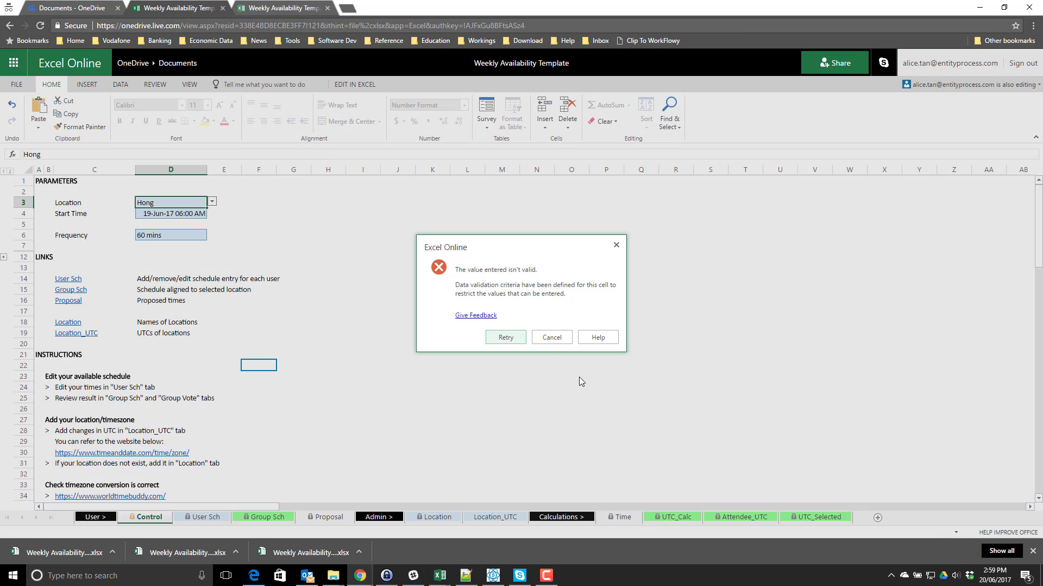
click(543, 343)
- Follow the Location link to the sheet of location names
click(255, 270)
click(216, 355)
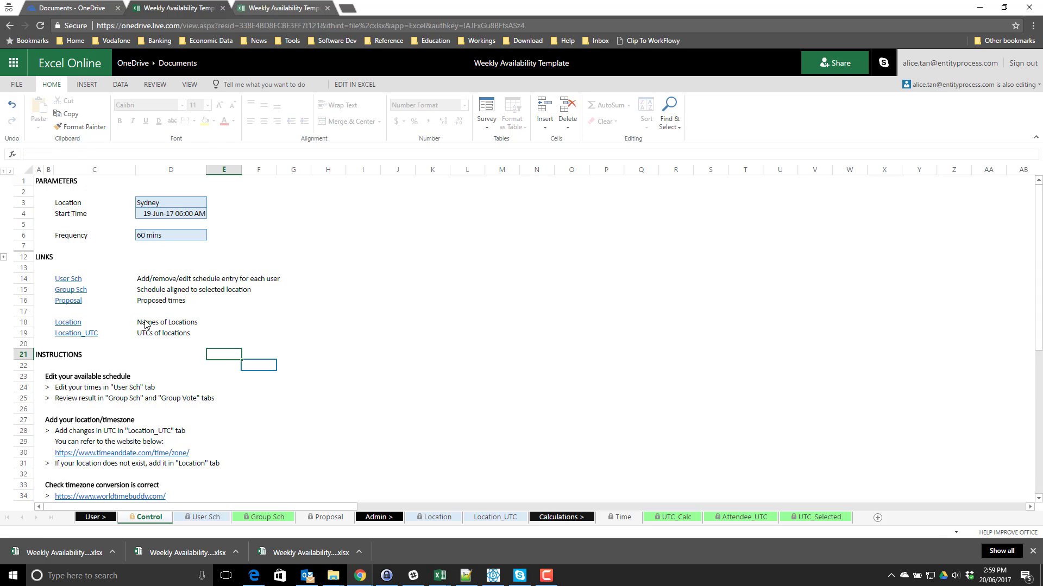
click(146, 324)
click(67, 322)
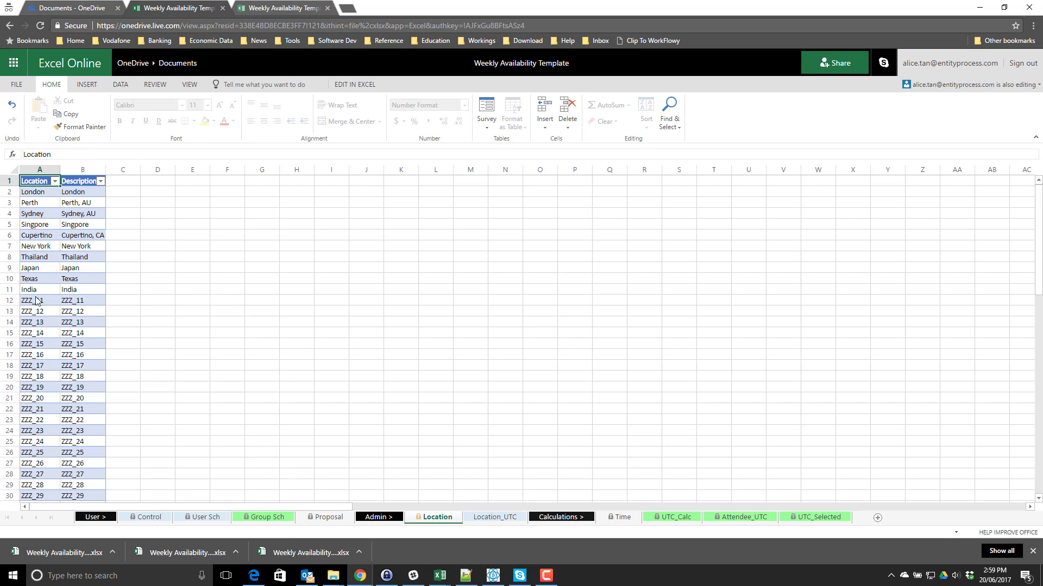
- Replace the ZZZ_11 placeholder with Hong Kong as both name and description
click(36, 300)
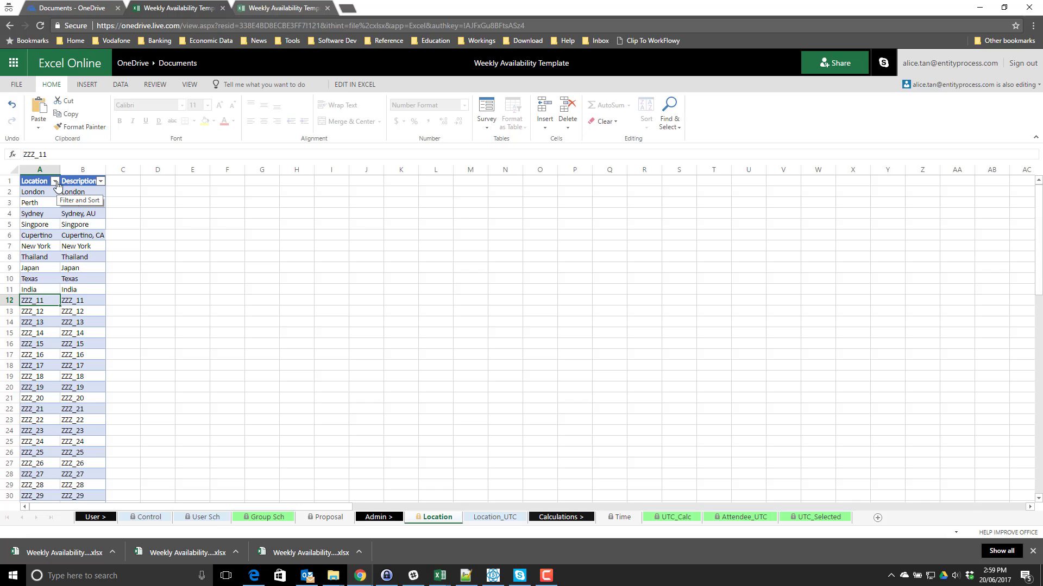
text(Hon)
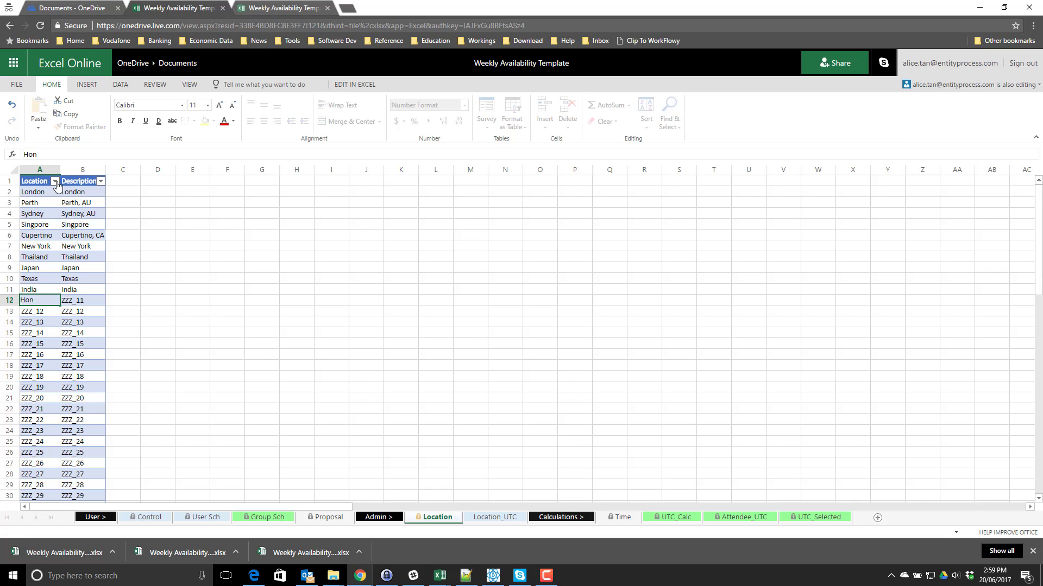
text(g Kong)
key(Tab)
key(Left)
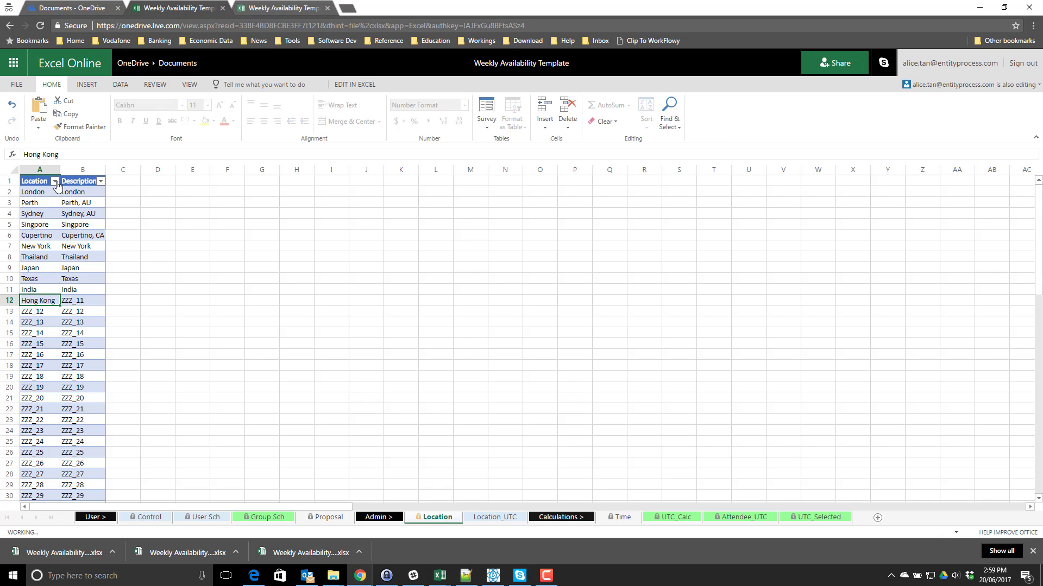
key(ctrl+c)
key(Right)
key(ctrl+v)
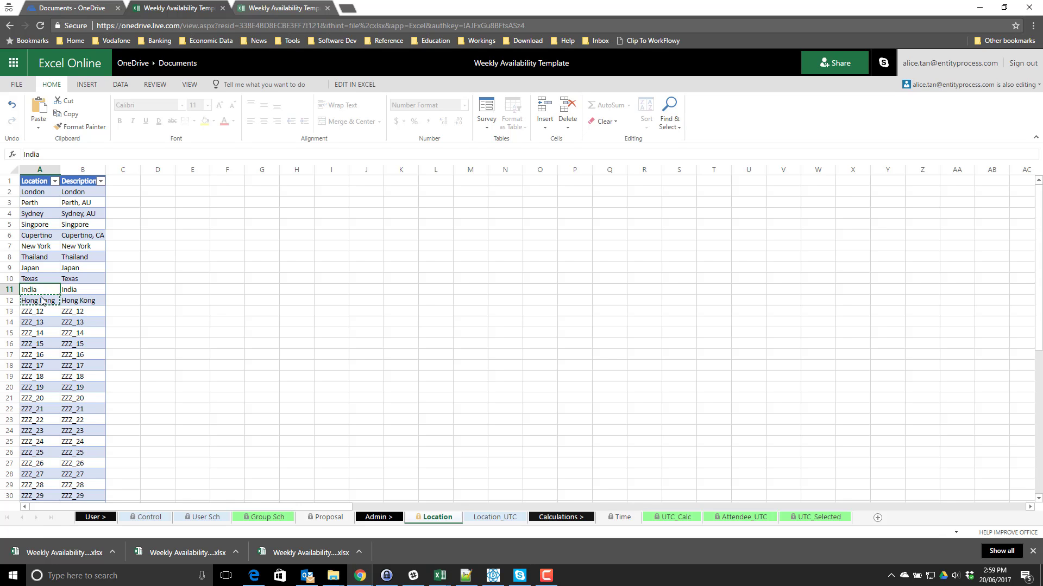
- Add Hong Kong in the first empty row of the Location_UTC table
click(494, 517)
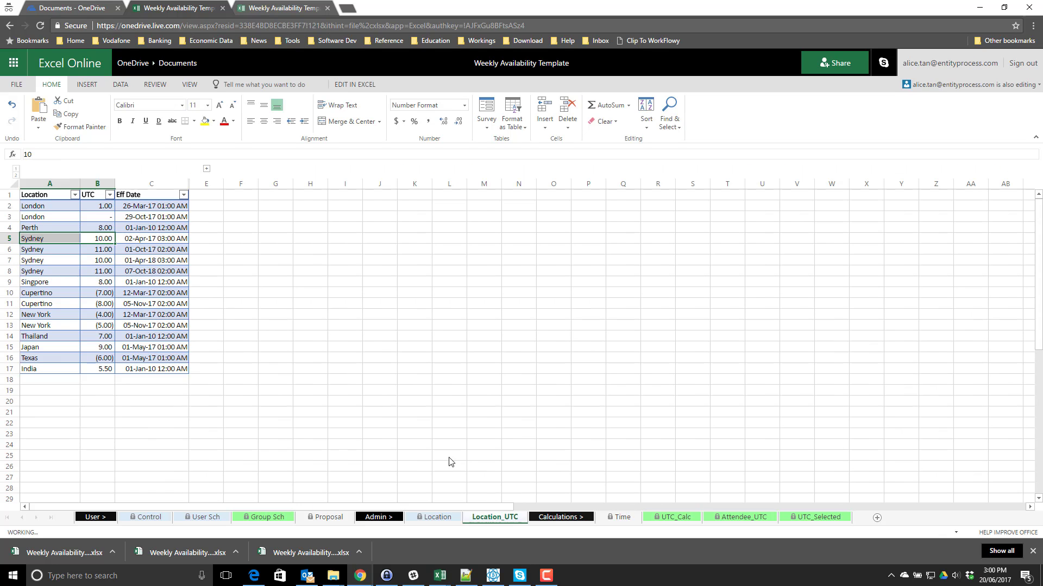
drag(127, 271, 69, 336)
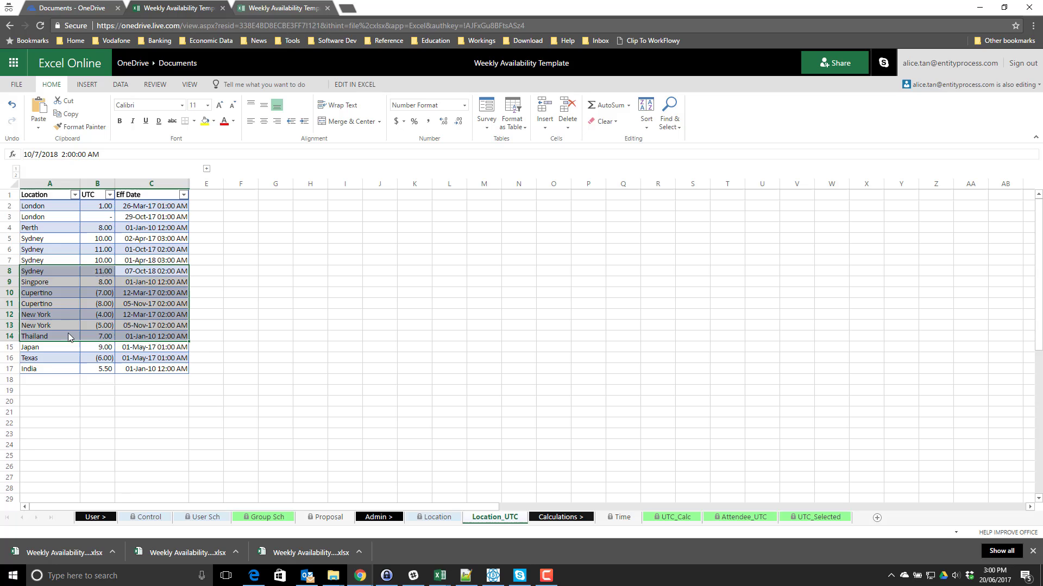
click(61, 303)
drag(60, 250, 57, 336)
click(52, 359)
click(50, 382)
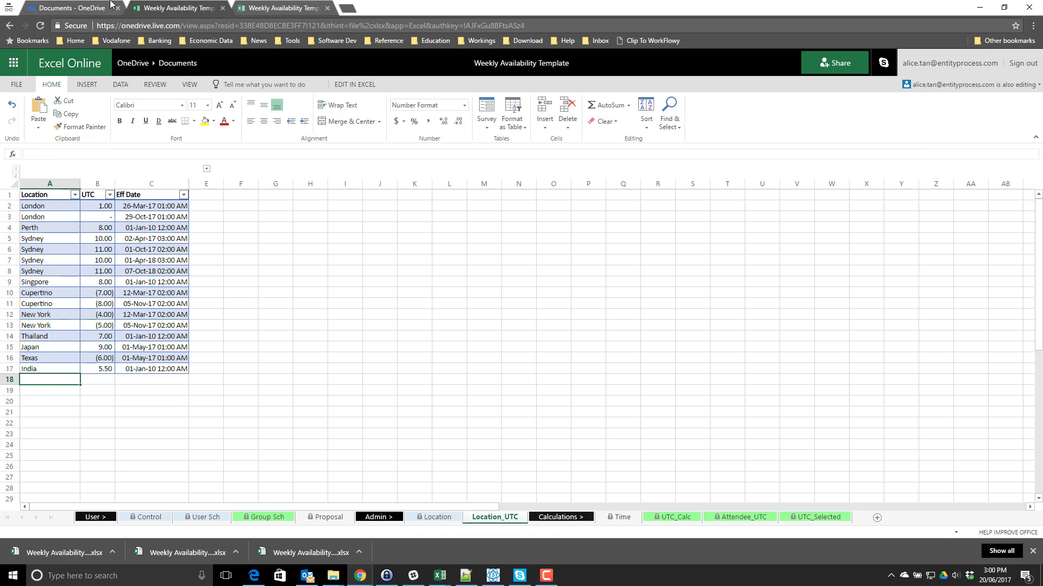
text(Hong )
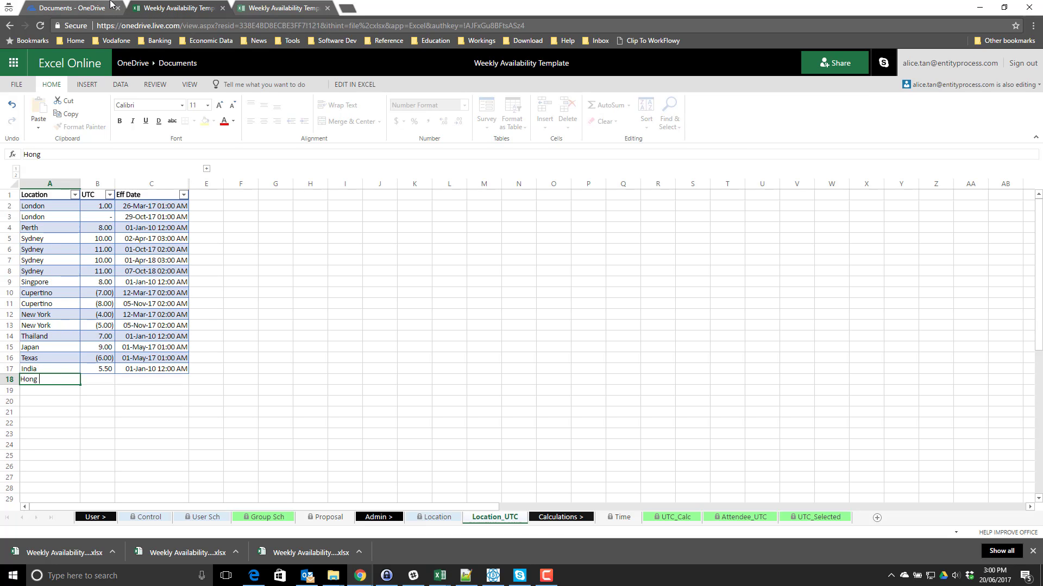
text(Kong)
key(Tab)
key(Tab)
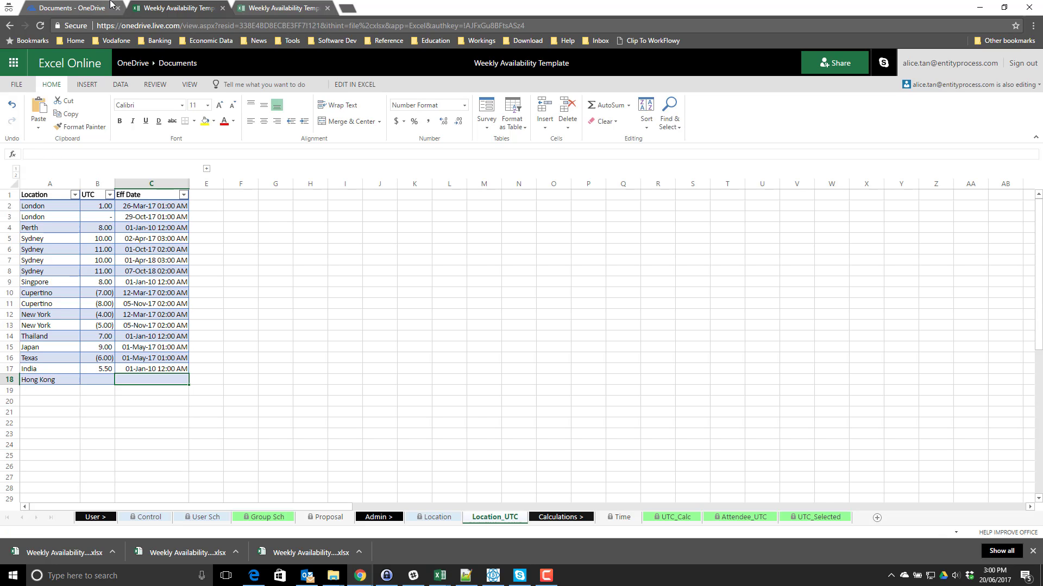
- Copy India's 01-Jan-10 12:00 AM effective date into Hong Kong's row
key(Up)
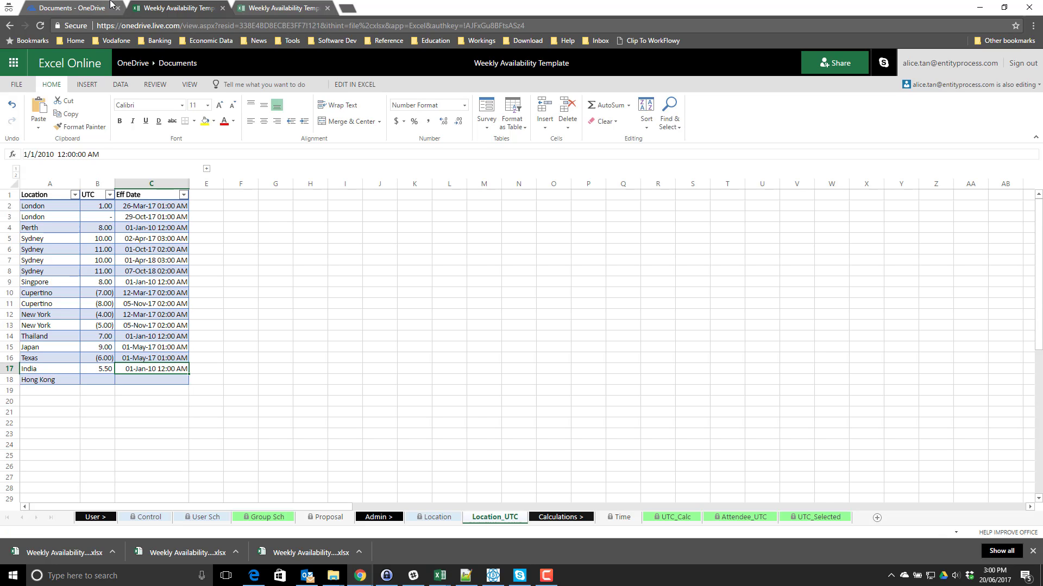
key(ctrl+c)
key(Down)
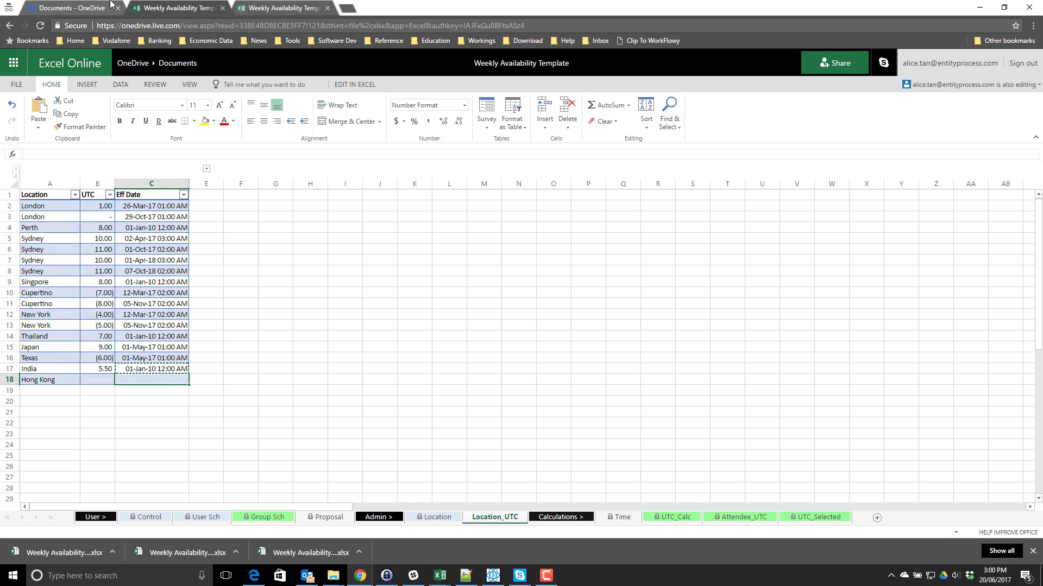
key(ctrl+v)
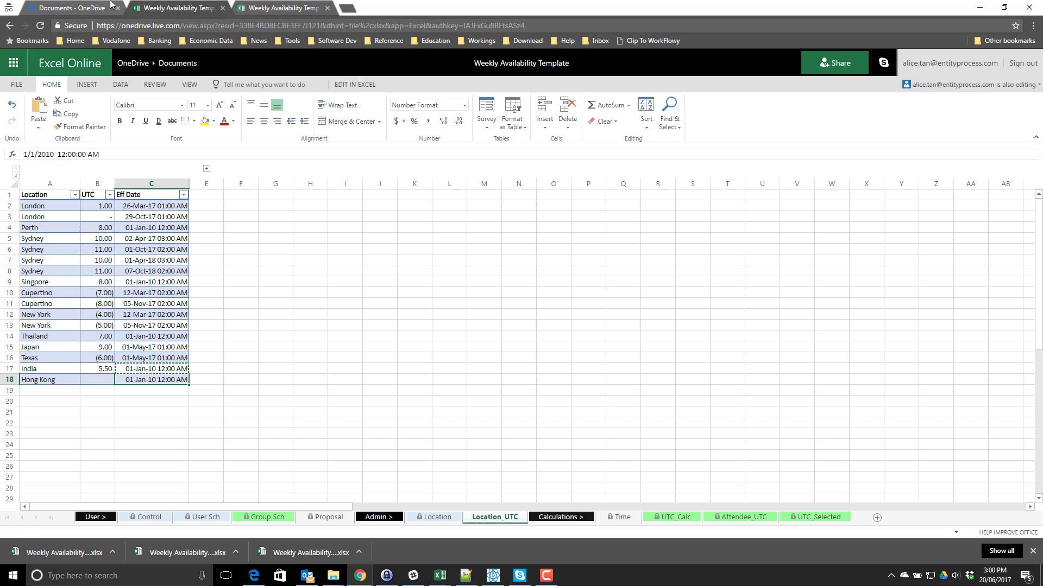
key(Left)
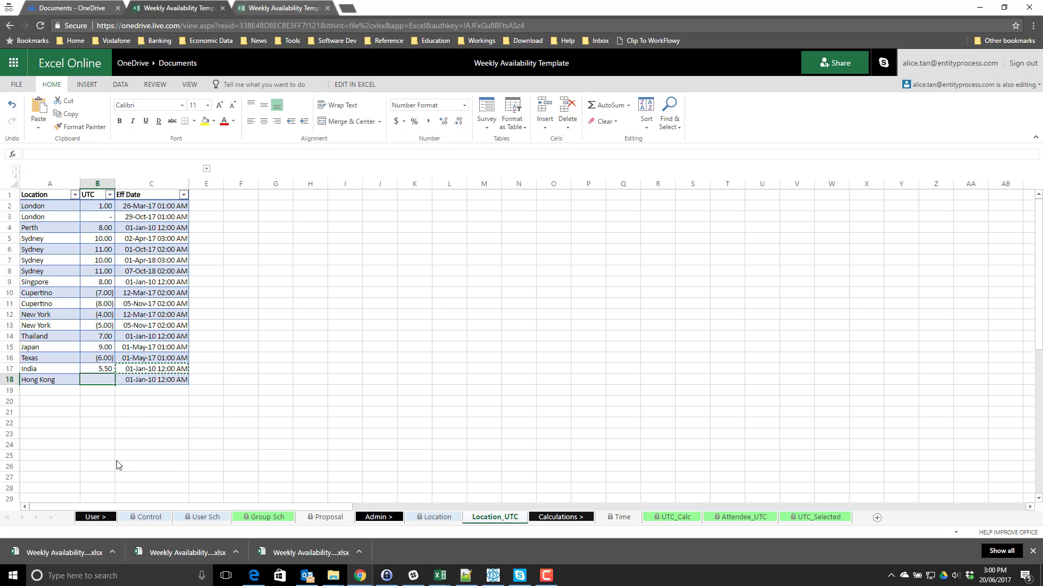
click(128, 517)
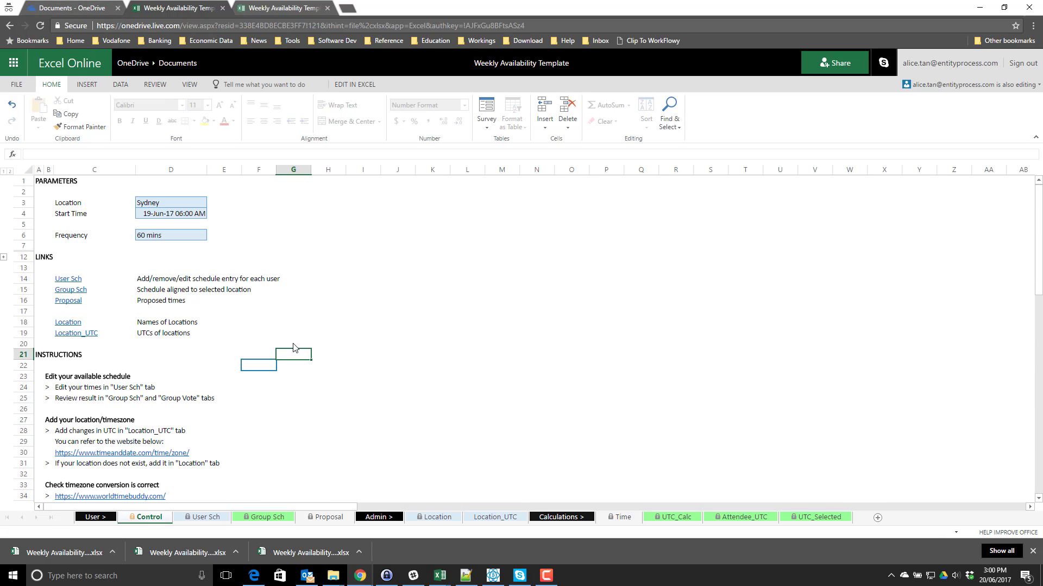
- Look up Hong Kong on timeanddate.com to confirm it is UTC+8
click(71, 348)
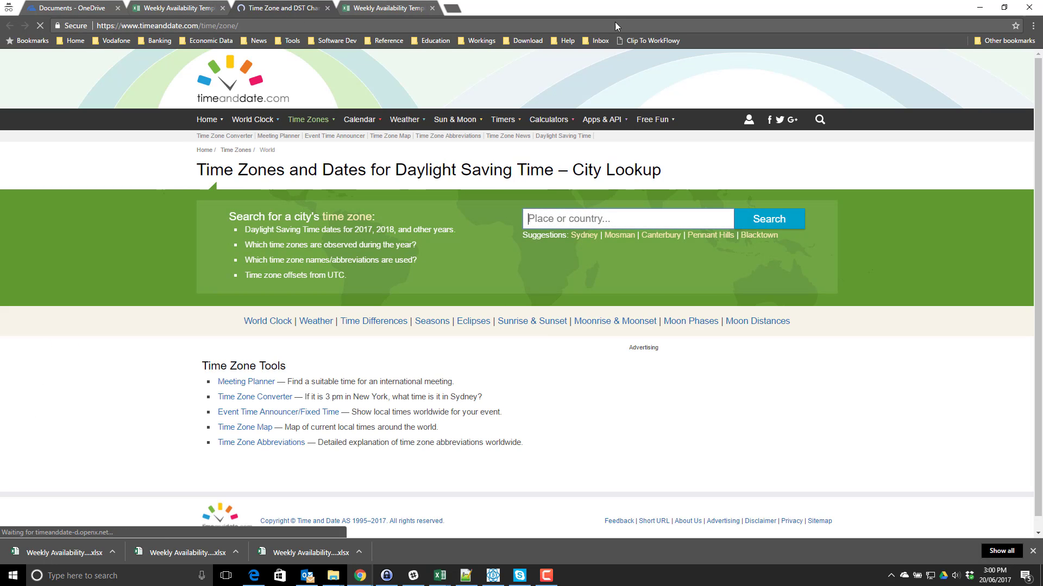
text(hon)
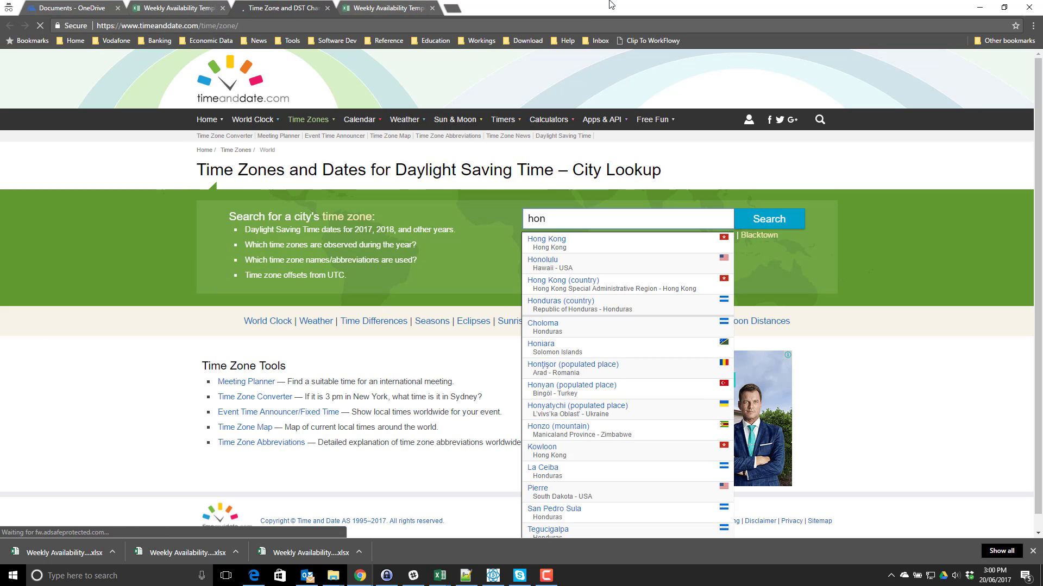
click(642, 249)
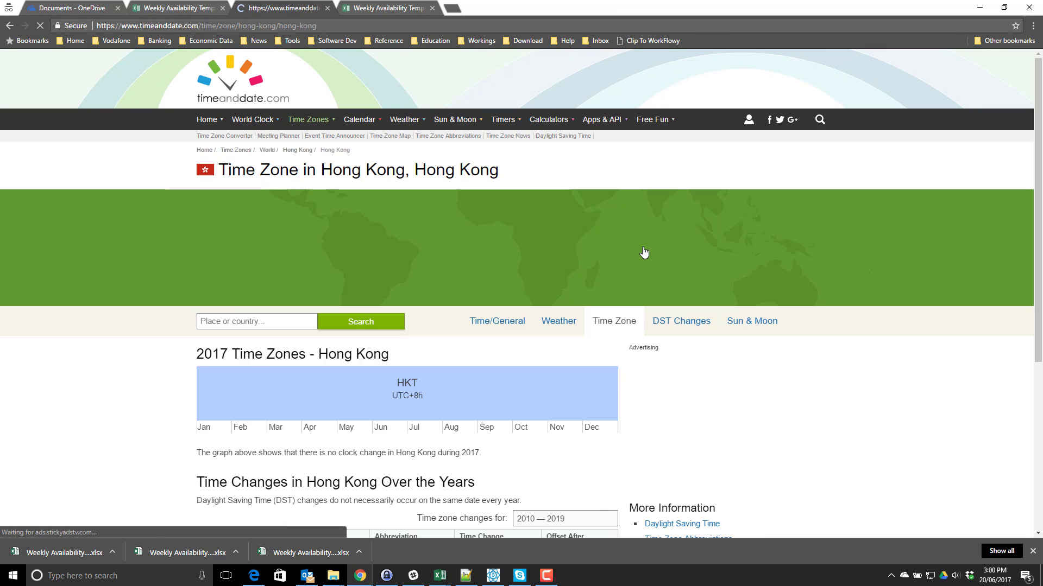
scroll(489, 326, down, 1)
scroll(461, 359, down, 3)
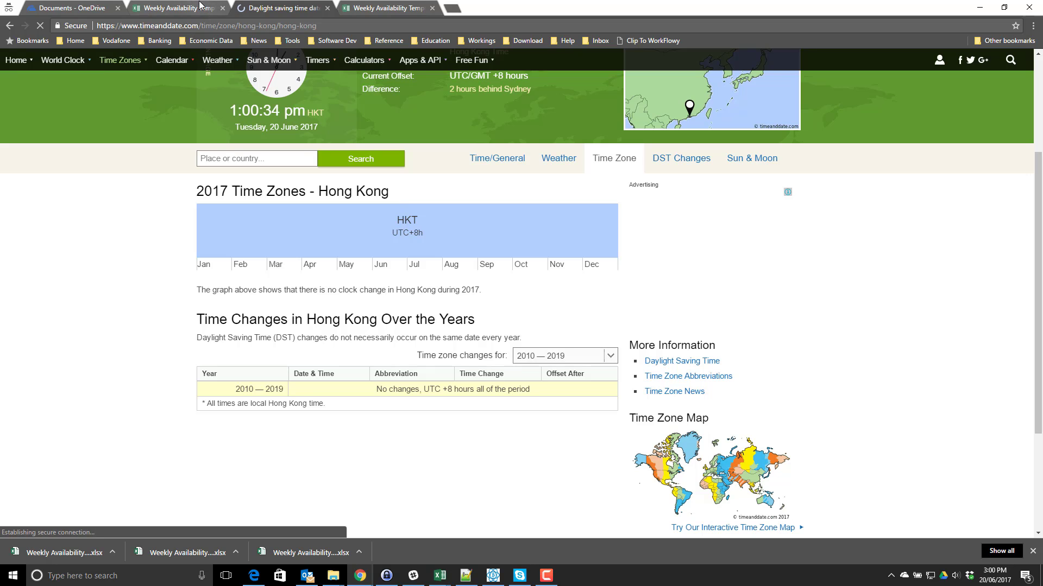
- Enter 8 as Hong Kong's UTC offset on the Location_UTC sheet
click(170, 9)
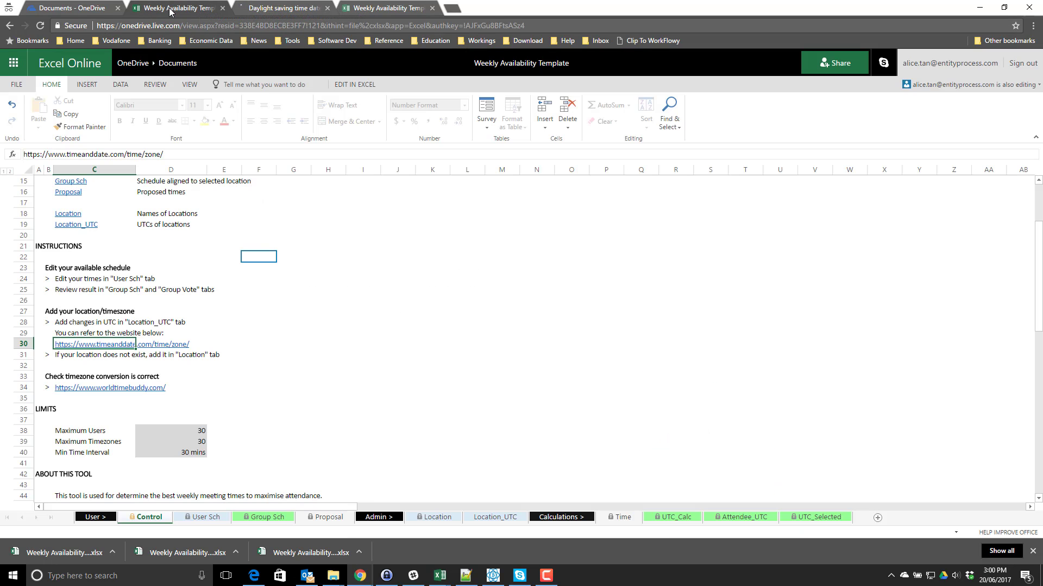
click(495, 516)
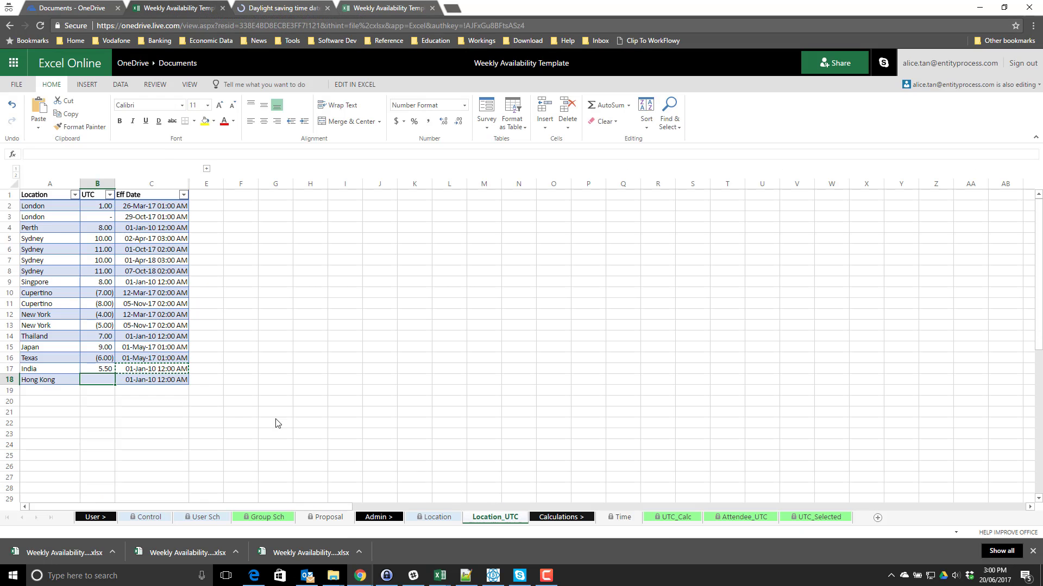
text(8)
key(Return)
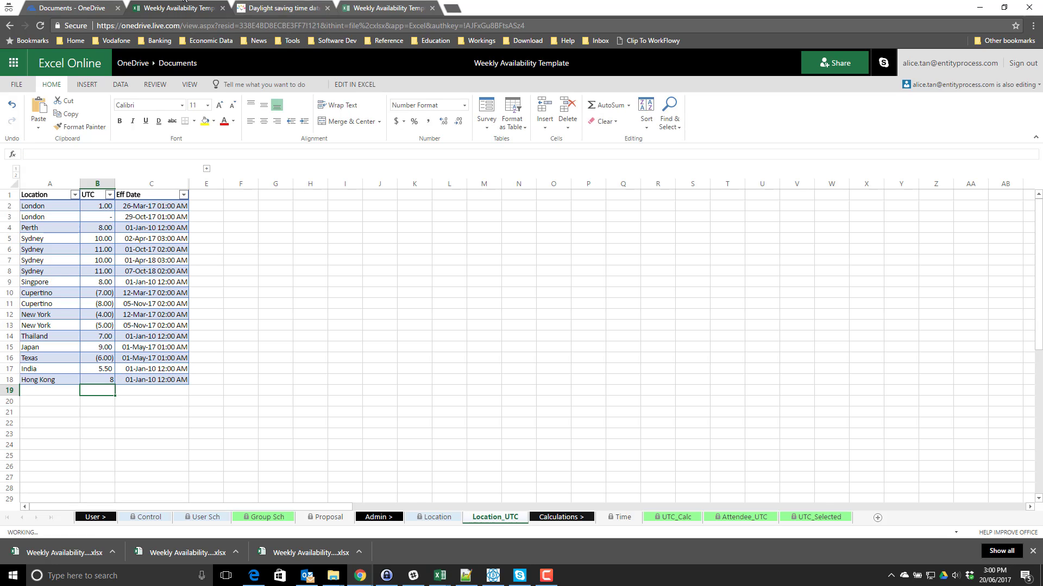
key(Up)
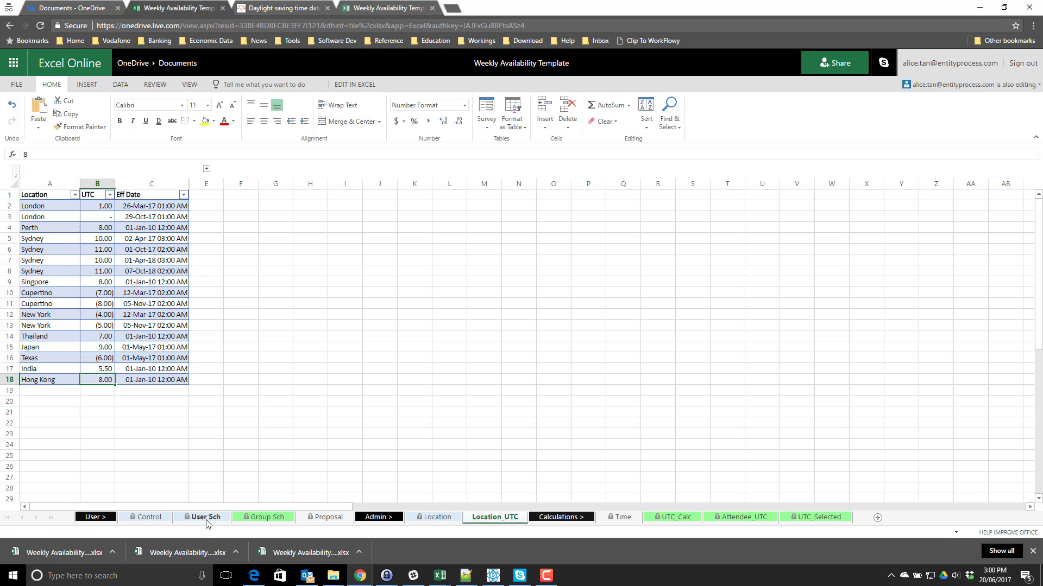
- Replace the ZZZ-14 placeholder user on User Sch with the new attendee's name and location Hong Kong
click(205, 517)
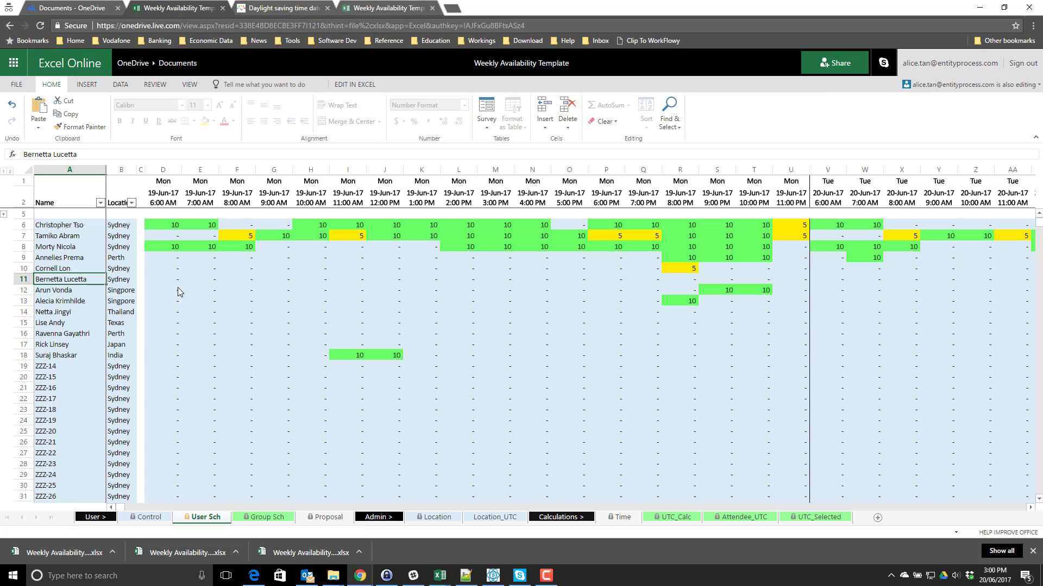
click(421, 355)
click(66, 370)
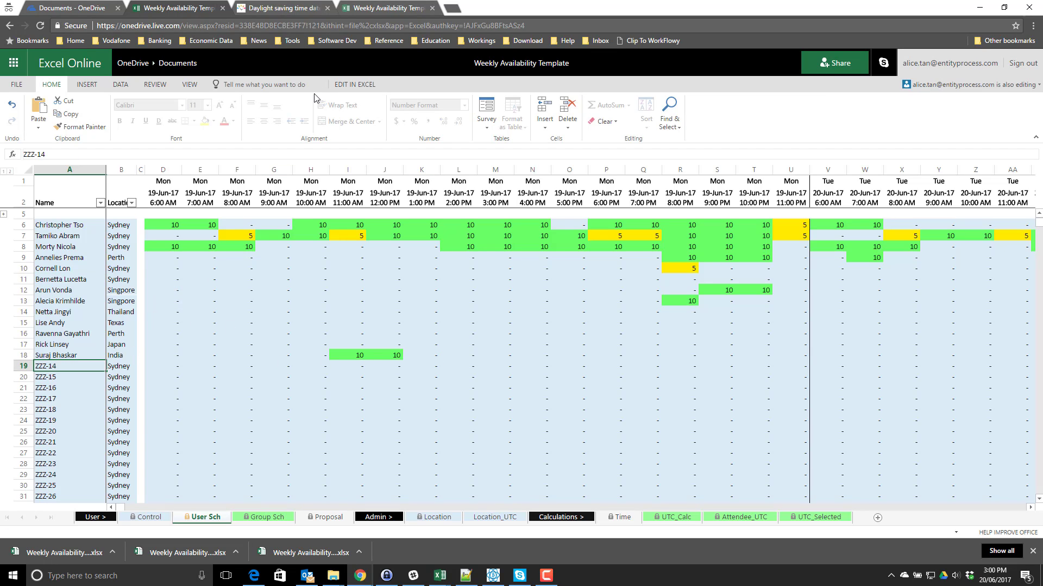
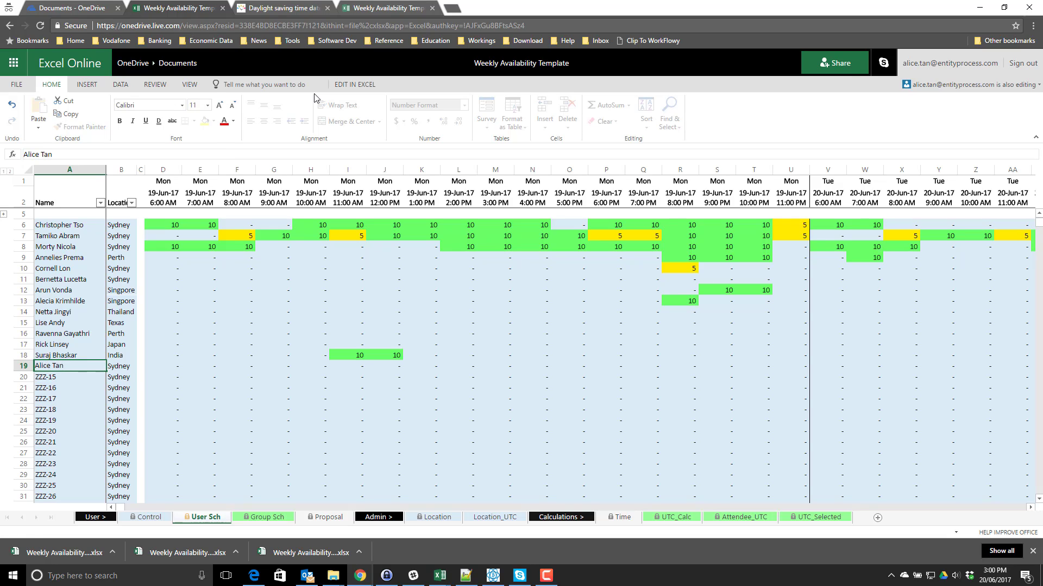
key(Tab)
text(Hong)
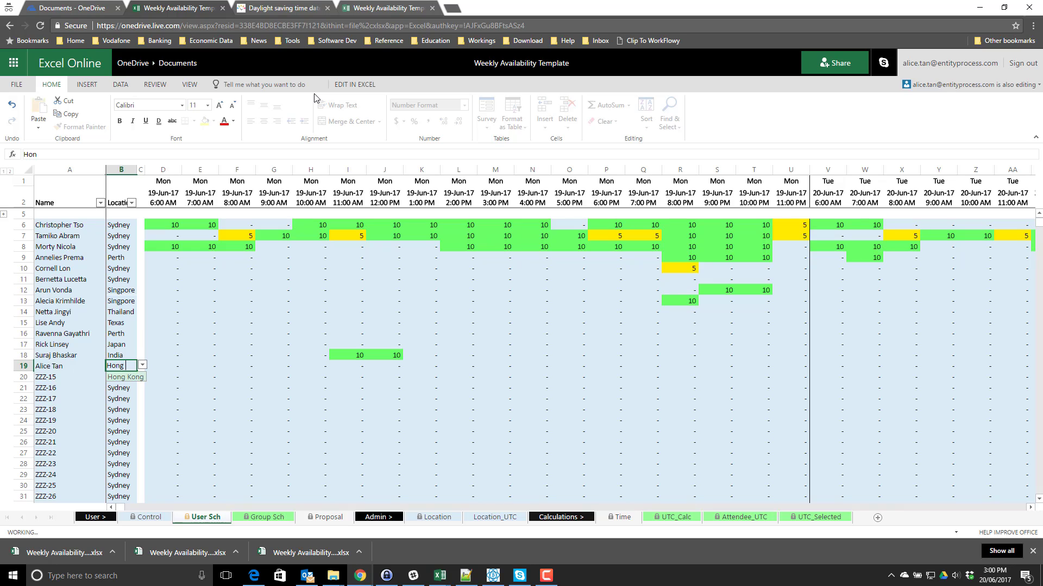
text( Kon)
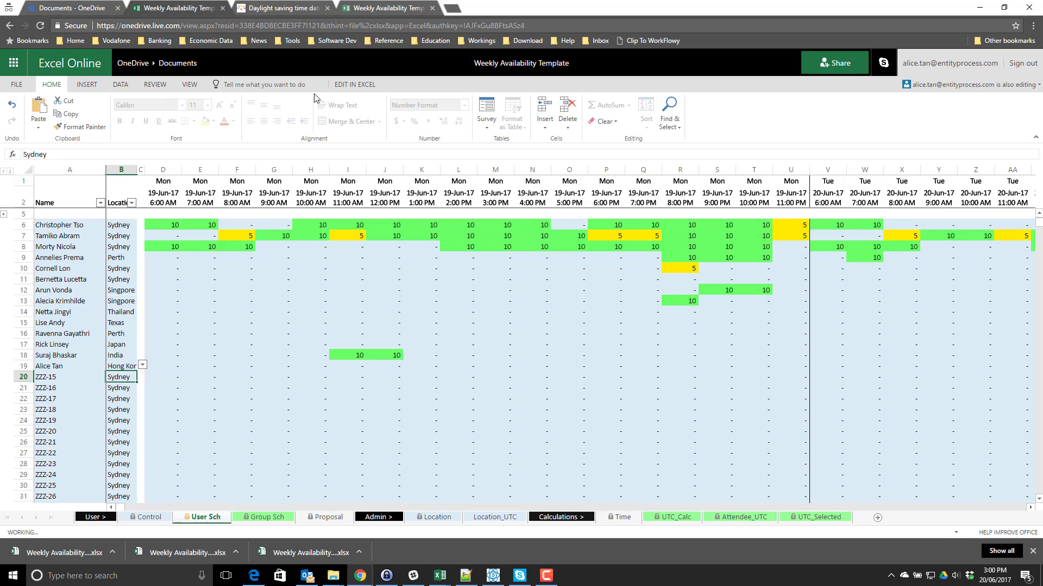
key(Tab)
key(Tab)
key(Tab)
key(Tab)
key(Tab)
key(Tab)
key(Tab)
key(Tab)
key(Tab)
key(Tab)
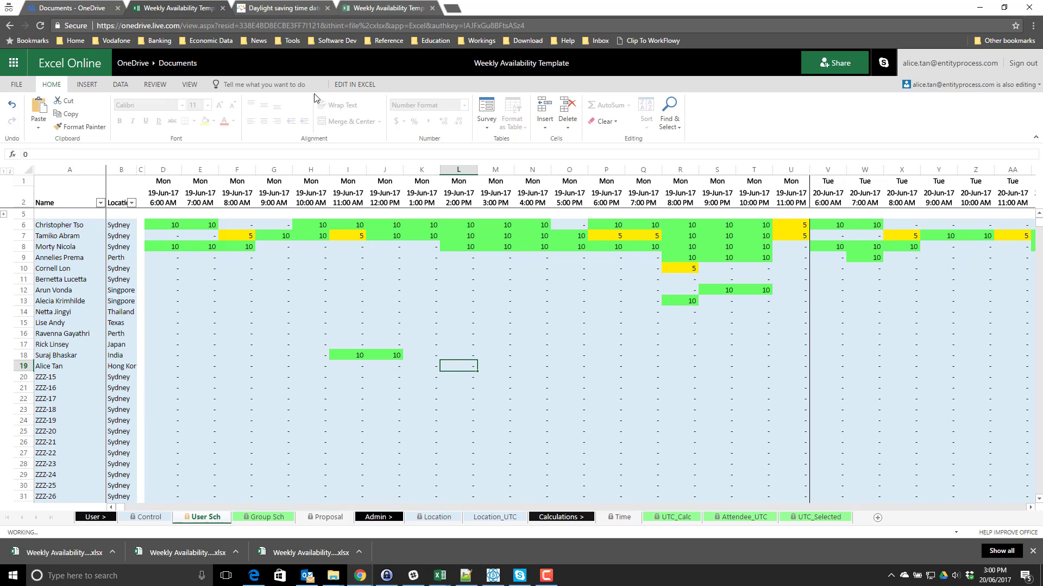
- Fill the attendee's Monday 1:00–6:00 PM slots with 10
key(Left)
key(Left)
key(Right)
key(shift+Right)
key(shift+Right)
key(shift+Right)
key(shift+Right)
key(shift+Right)
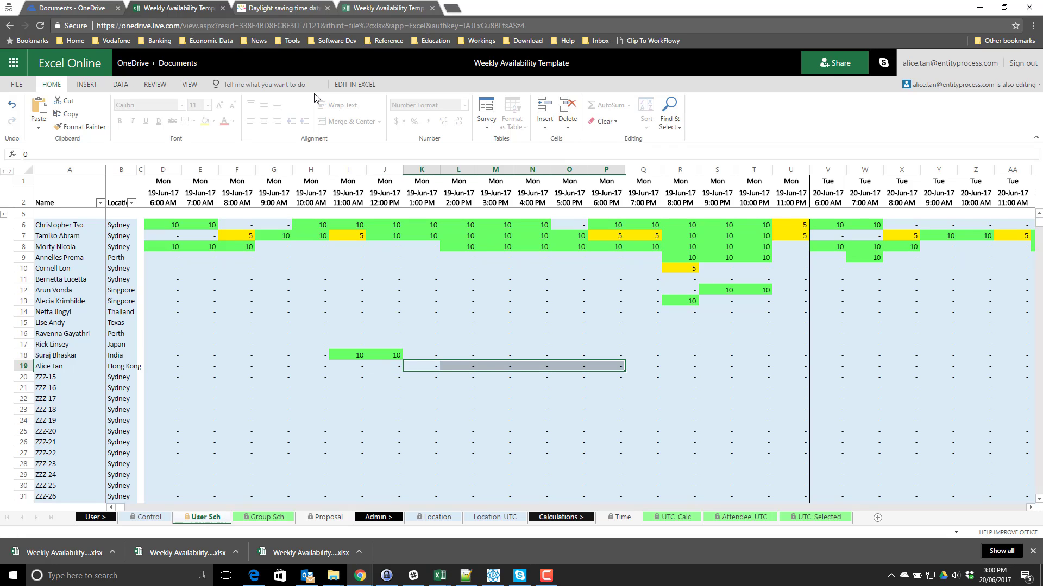
key(shift+Right)
key(shift+Left)
text(10)
key(ctrl+Return)
click(268, 518)
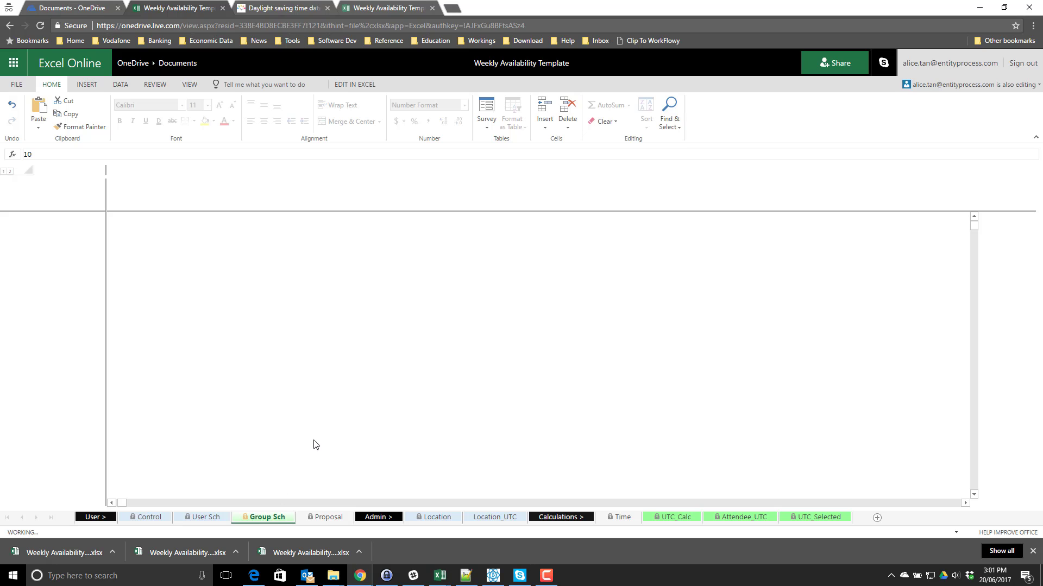
click(216, 317)
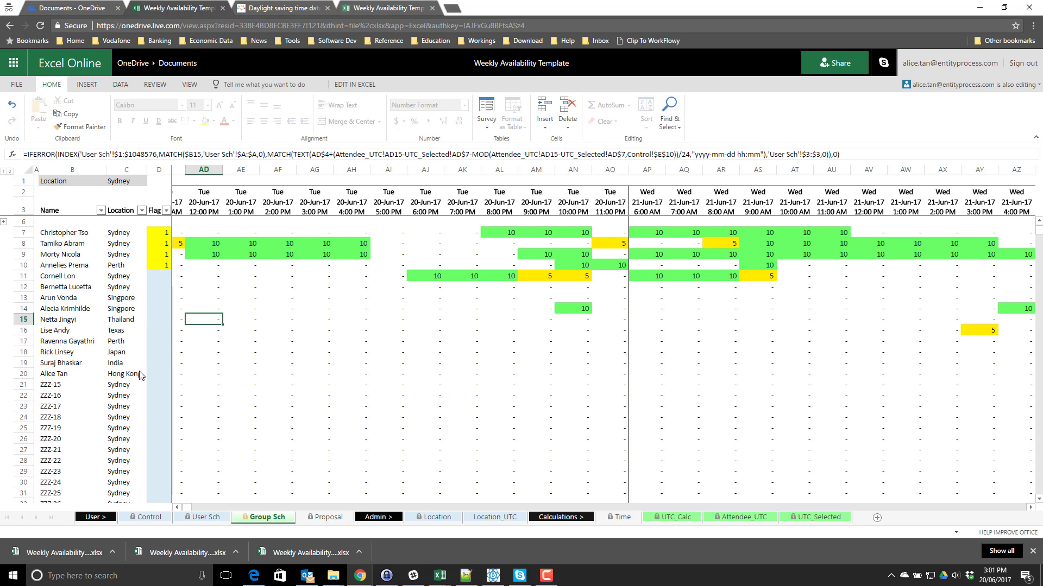
click(120, 375)
click(240, 374)
click(195, 373)
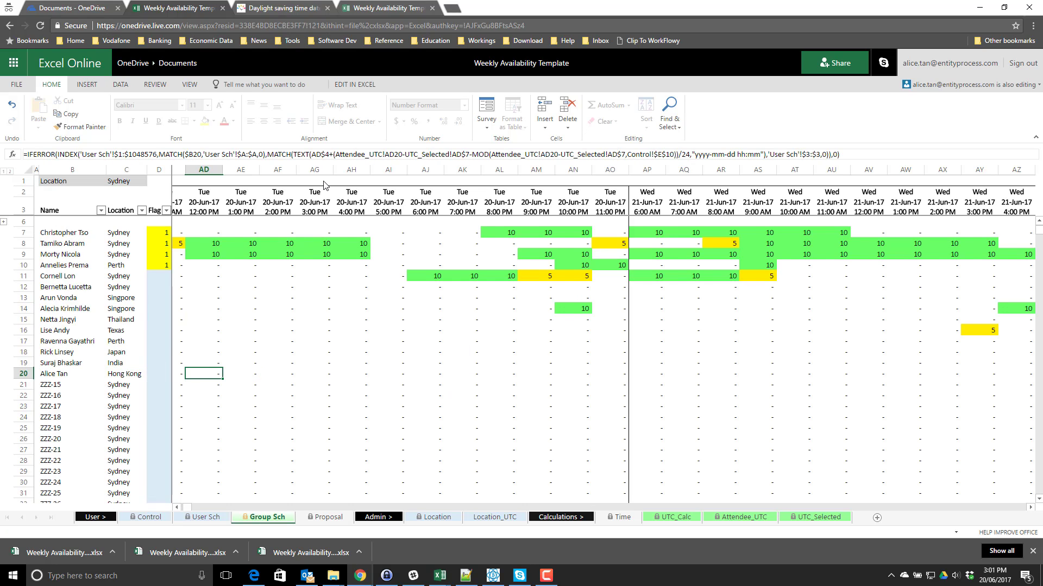
key(ctrl+Left)
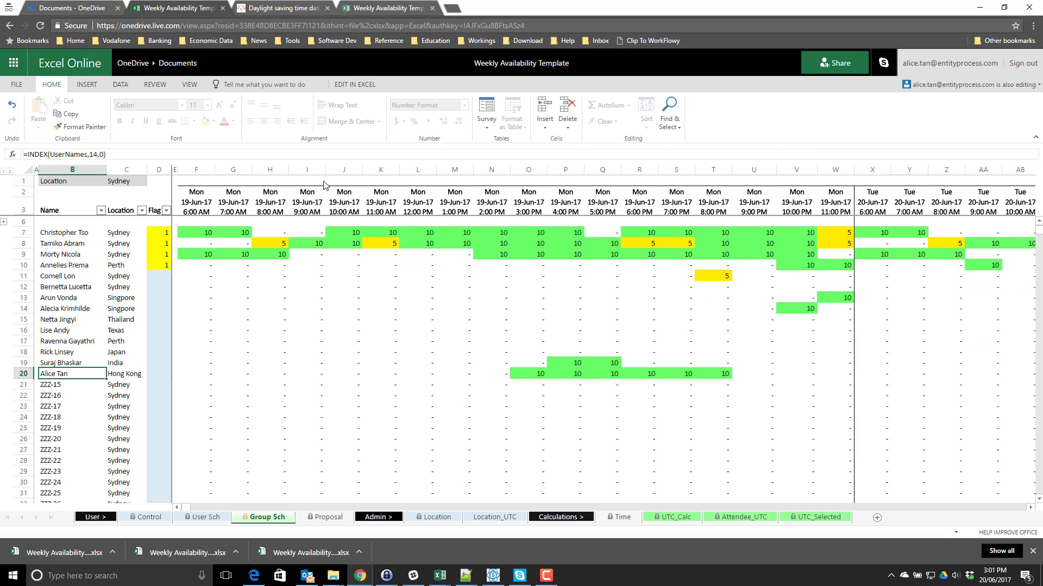
key(Right)
key(Right)
key(Right)
key(Right)
key(Right)
key(Right)
key(Right)
key(Right)
key(Right)
key(Right)
key(Right)
key(Right)
key(Right)
key(Right)
key(Right)
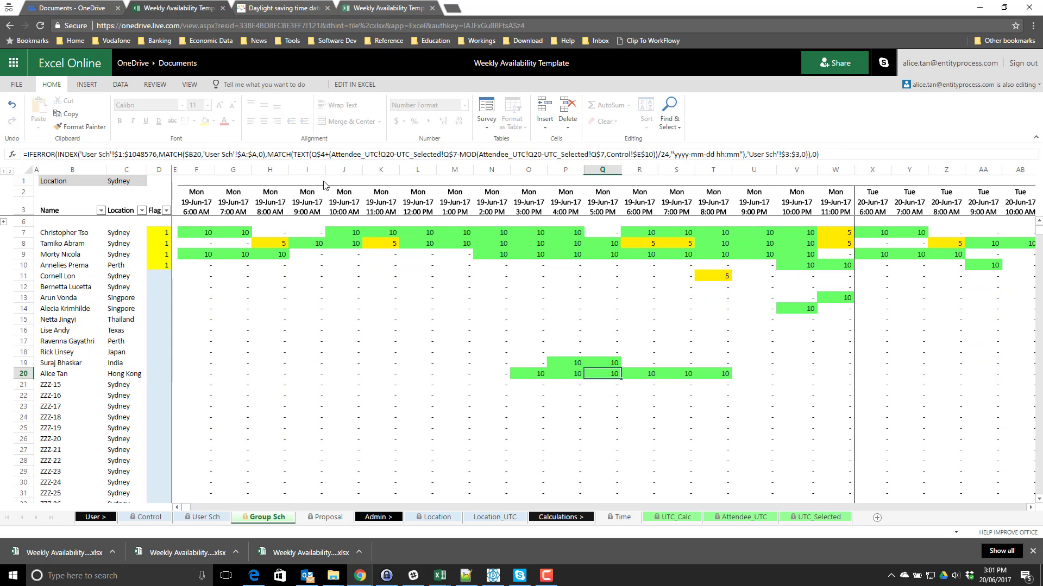
drag(532, 373, 722, 374)
click(205, 517)
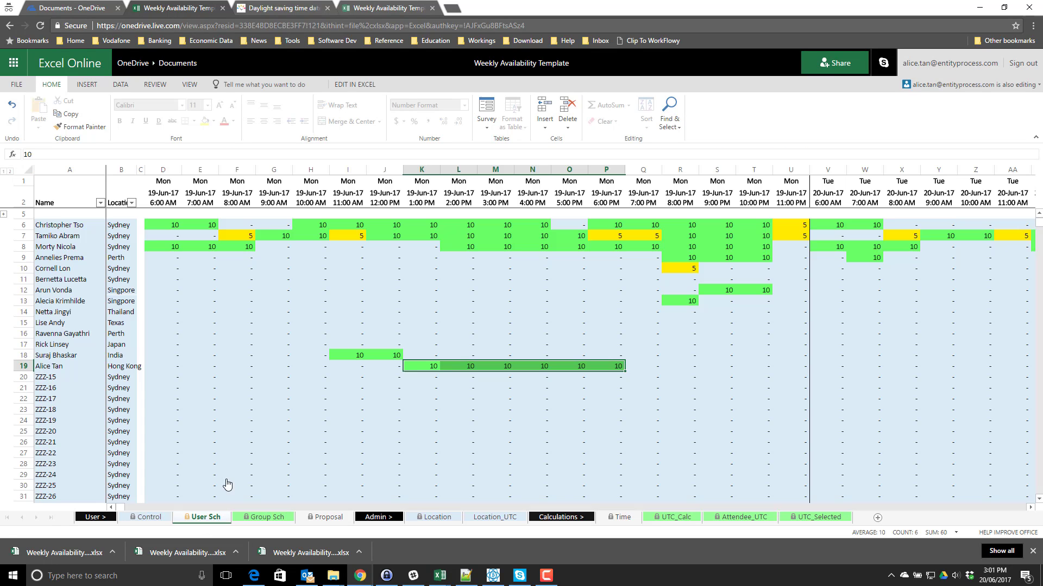
drag(439, 367, 613, 366)
click(267, 517)
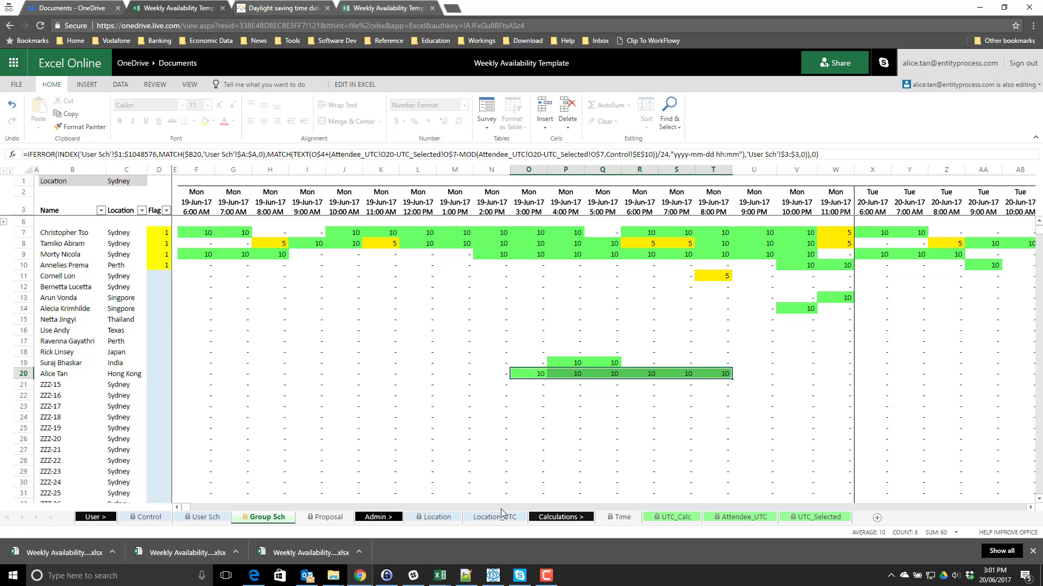
click(443, 377)
click(156, 373)
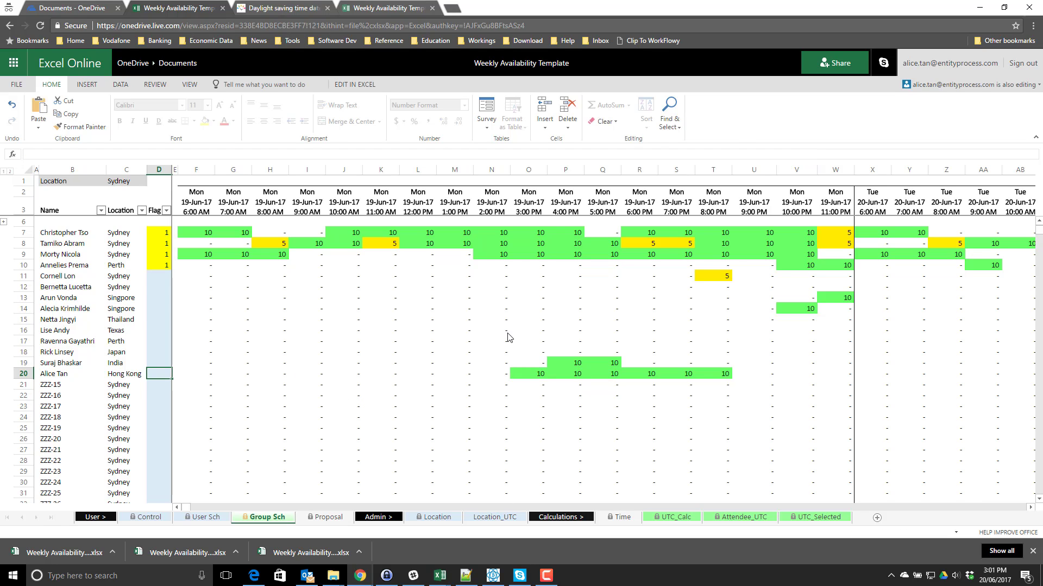
scroll(509, 337, down, 5)
scroll(509, 337, up, 5)
click(541, 362)
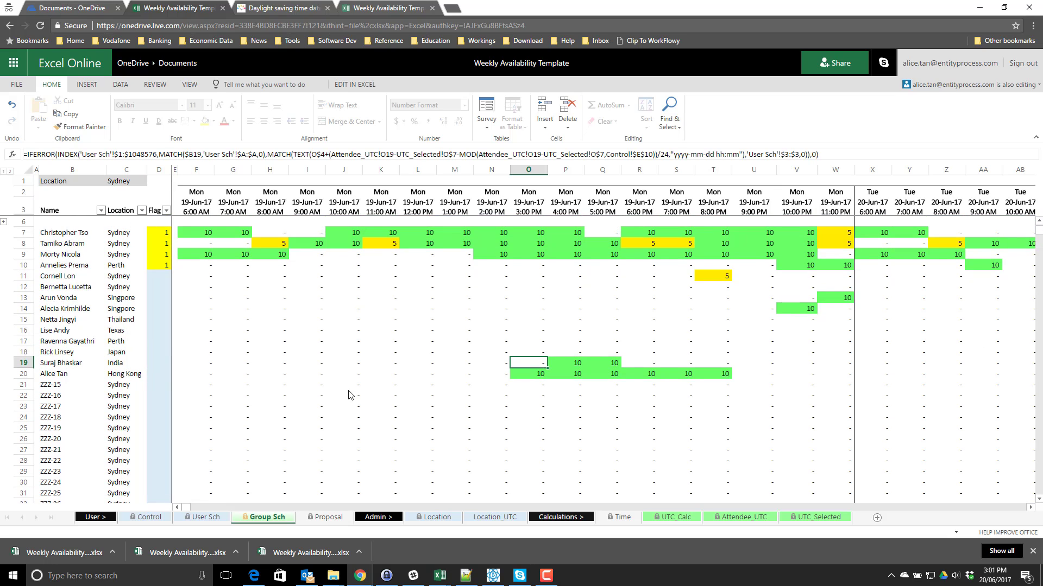
- Check Control's Start Time and Location, then mark Sydney's 10.00 and 11.00 offsets on Location_UTC
click(149, 517)
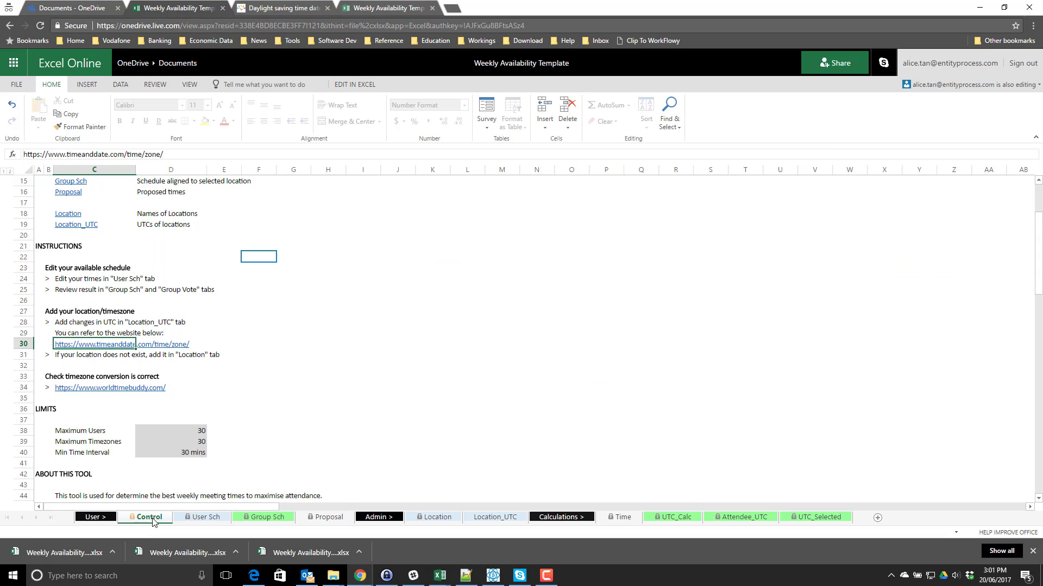
scroll(399, 392, up, 4)
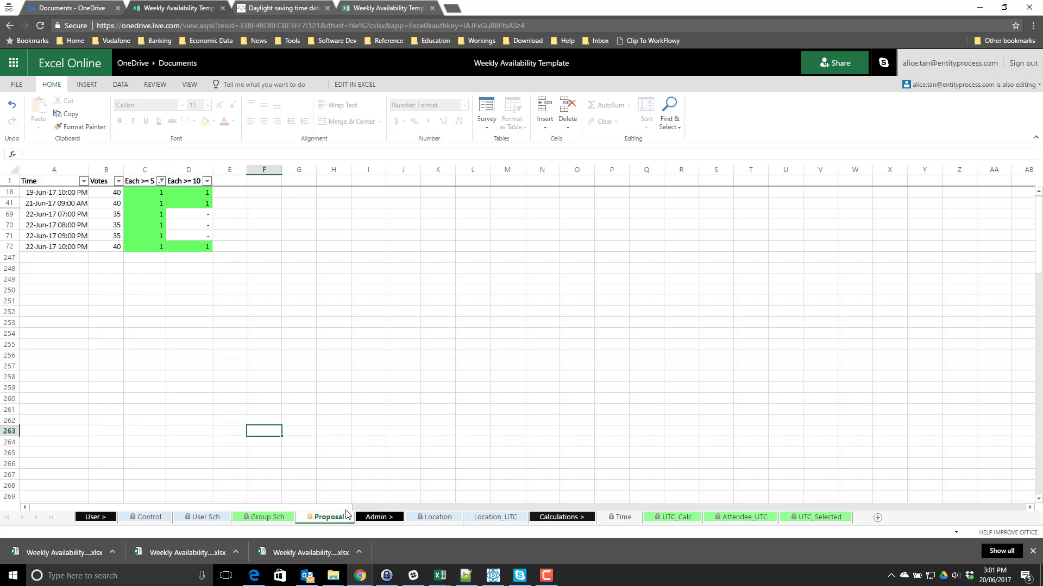
click(437, 516)
click(495, 517)
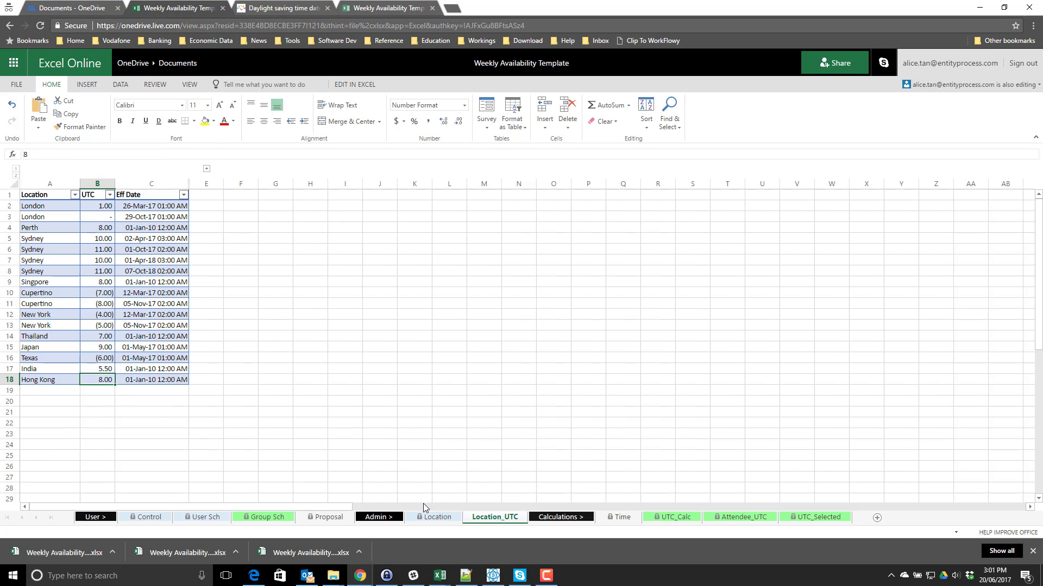
click(148, 517)
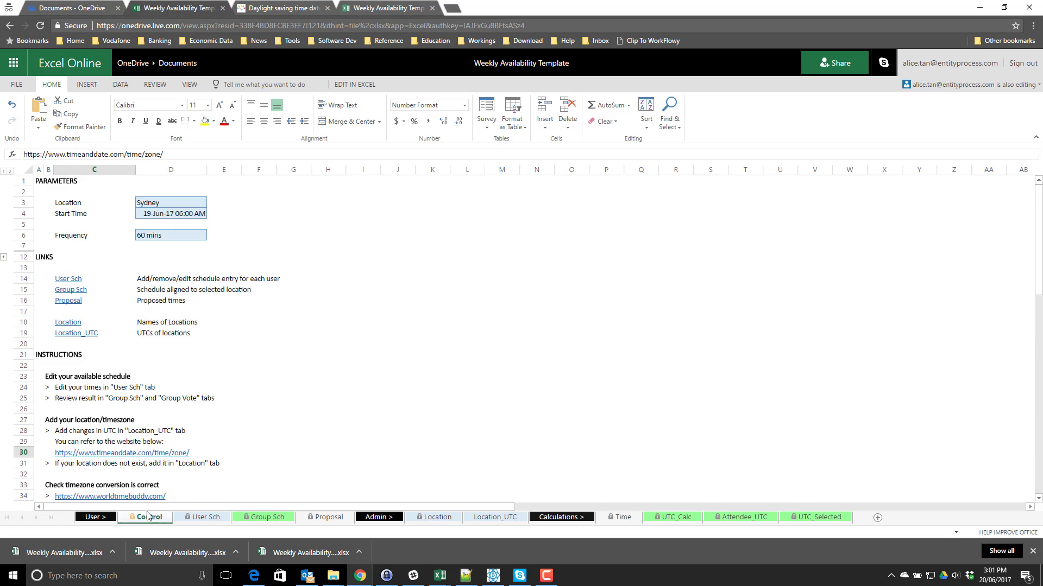
click(185, 214)
click(180, 204)
click(180, 215)
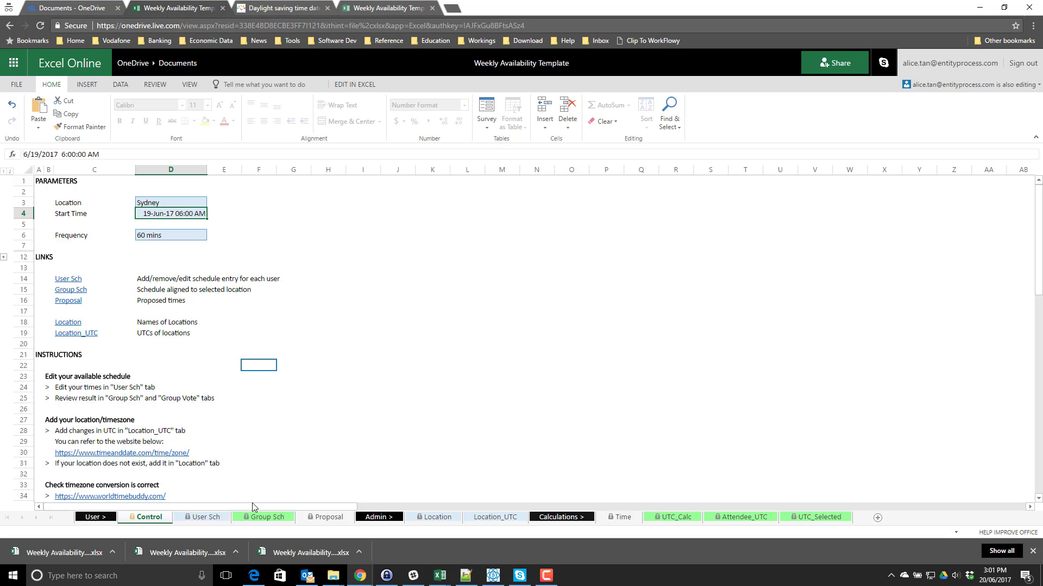
click(488, 517)
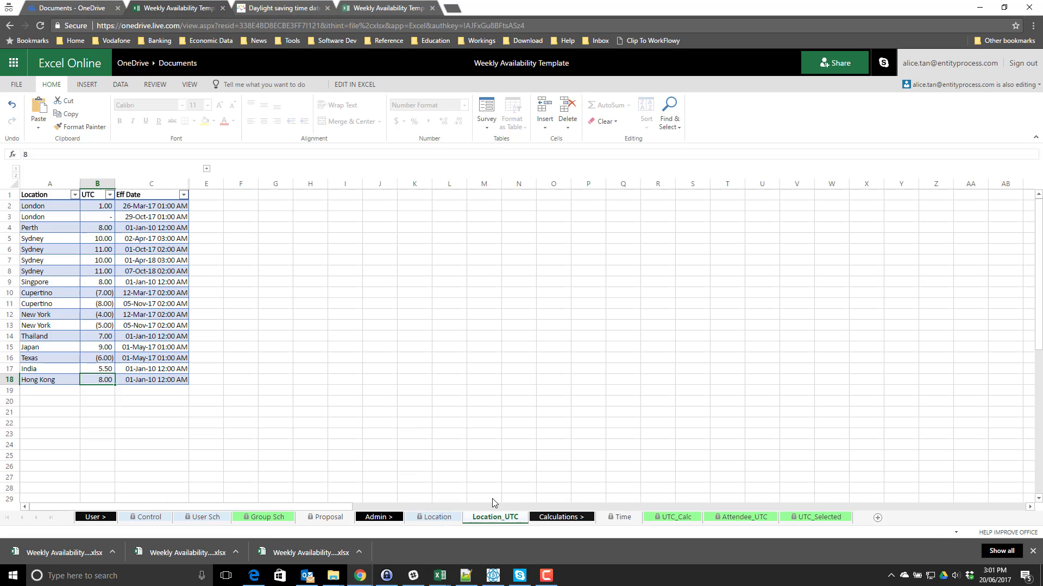
mouse_move(103, 262)
mouse_down()
mouse_move(106, 275)
mouse_move(177, 277)
mouse_move(106, 266)
mouse_move(140, 276)
mouse_move(98, 274)
mouse_up()
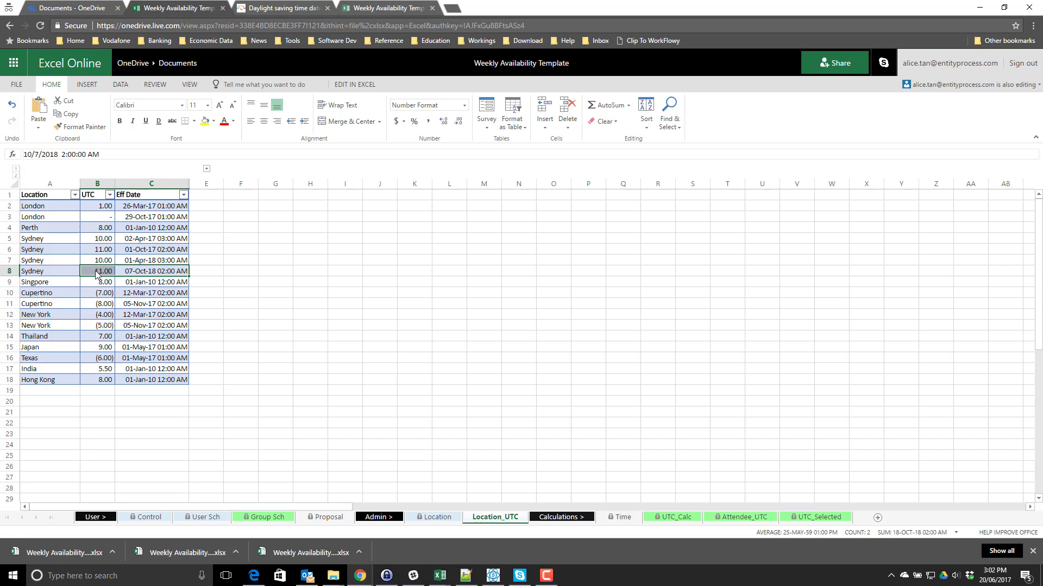
- Select Sydney's row 8 offset of 11.00, then mark the Hong Kong attendee's 3–8 PM slots on Group Sch
click(99, 274)
key(Left)
key(shift+Right)
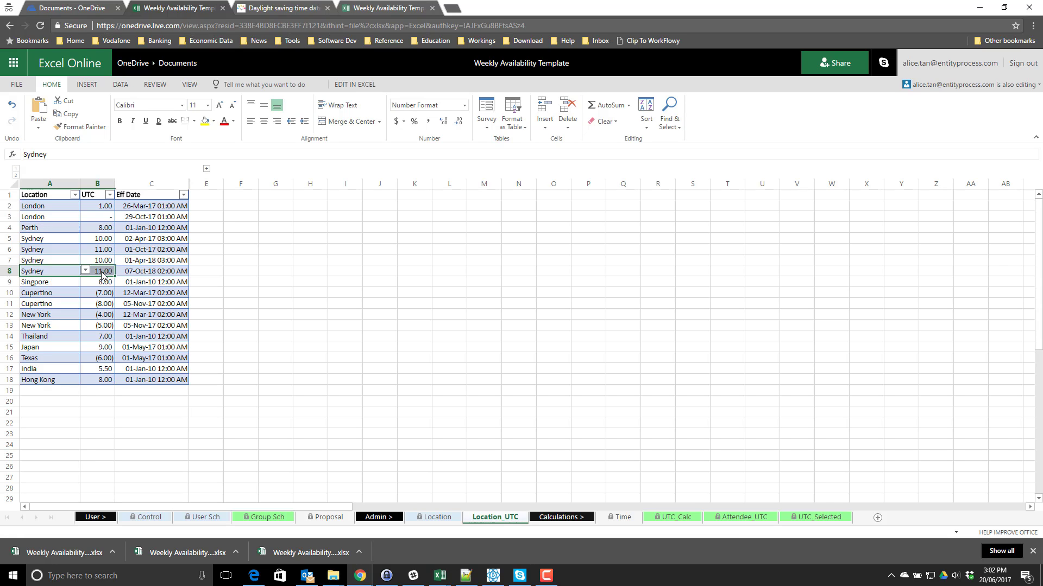
click(103, 276)
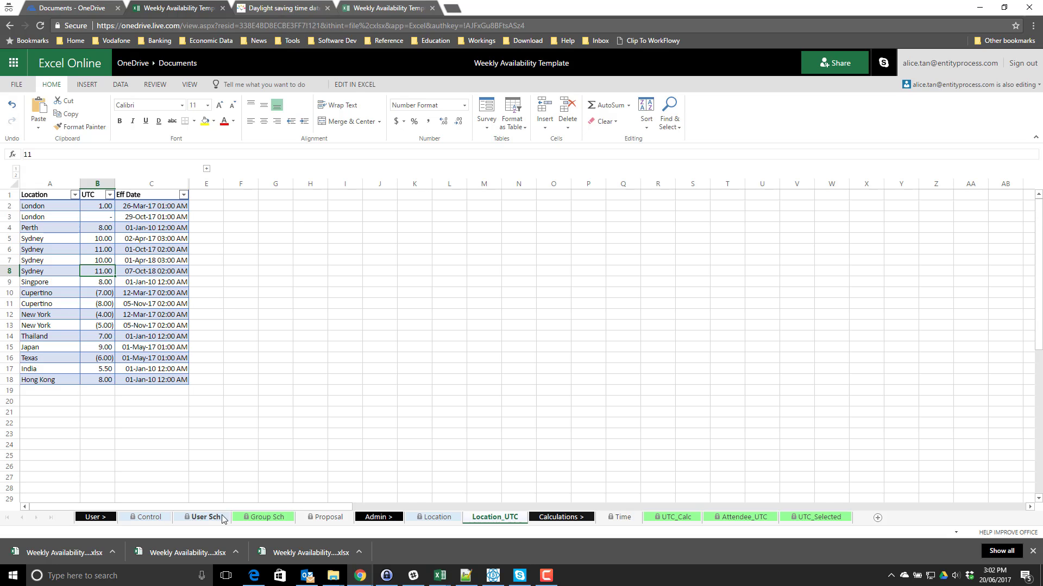
click(267, 517)
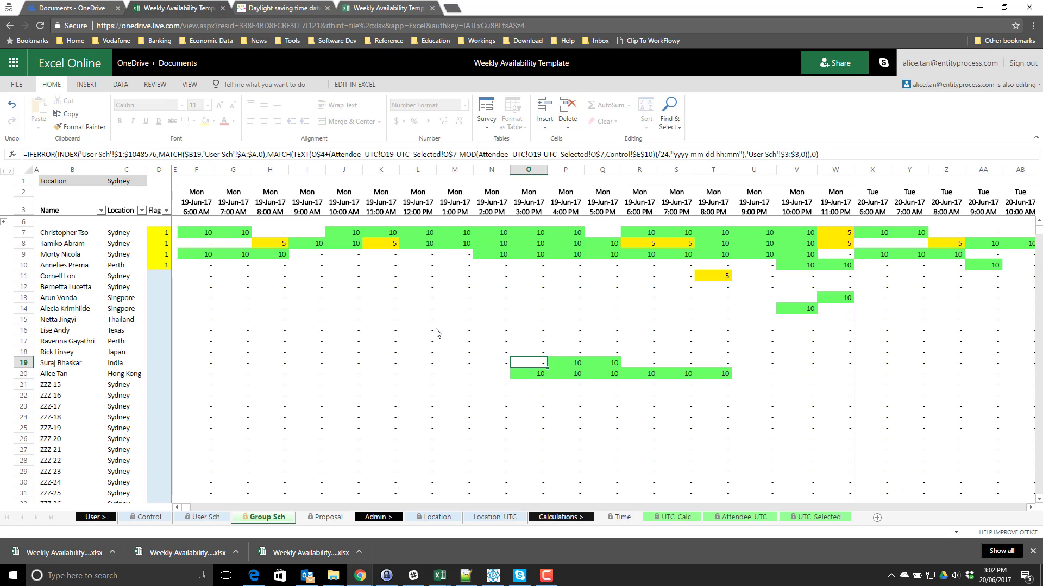
drag(536, 375, 733, 375)
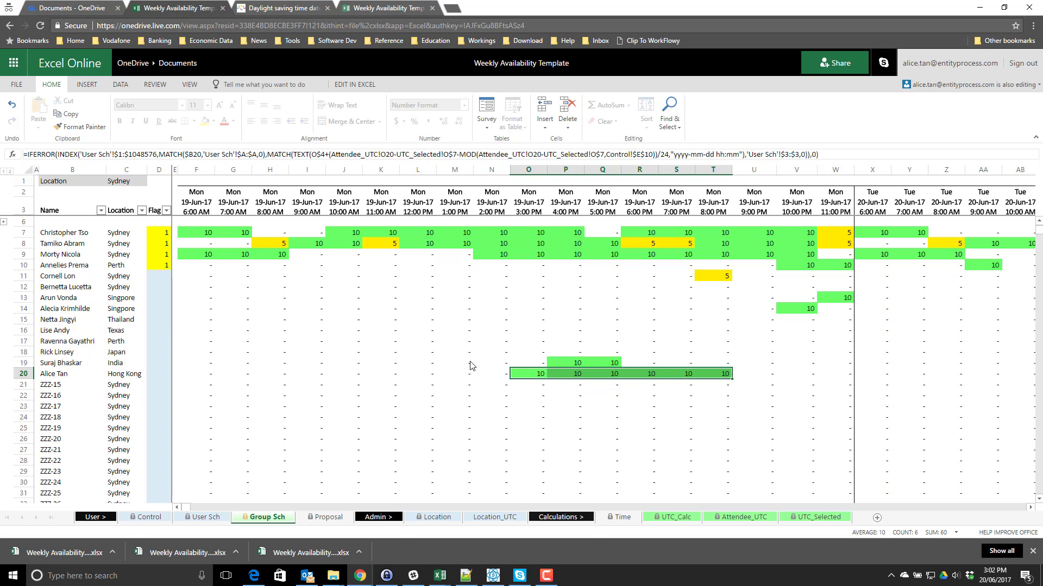
- Check October 2017 dates in the system calendar against the Control sheet's Start Time
click(144, 518)
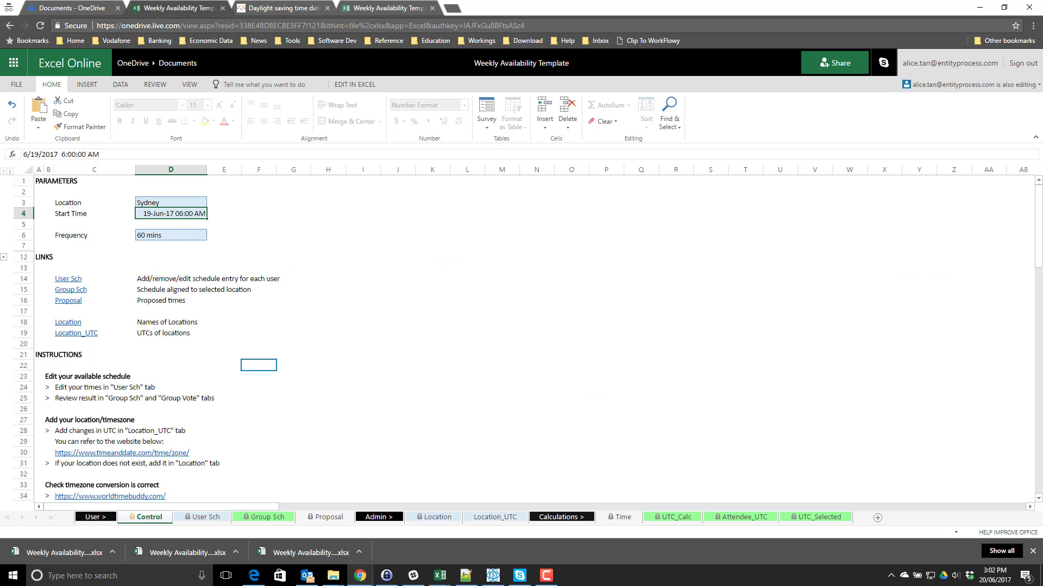
click(995, 575)
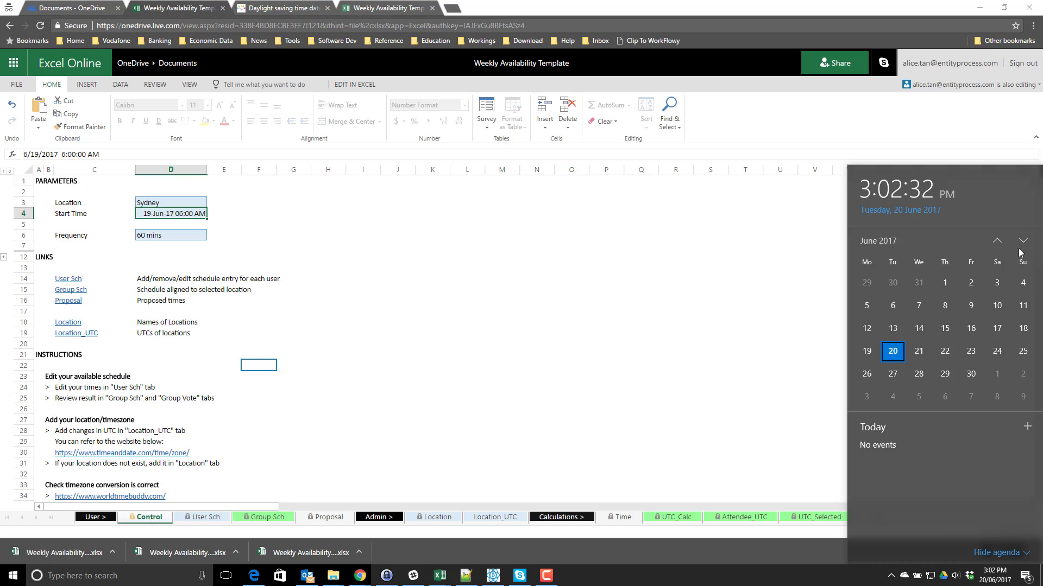
click(430, 401)
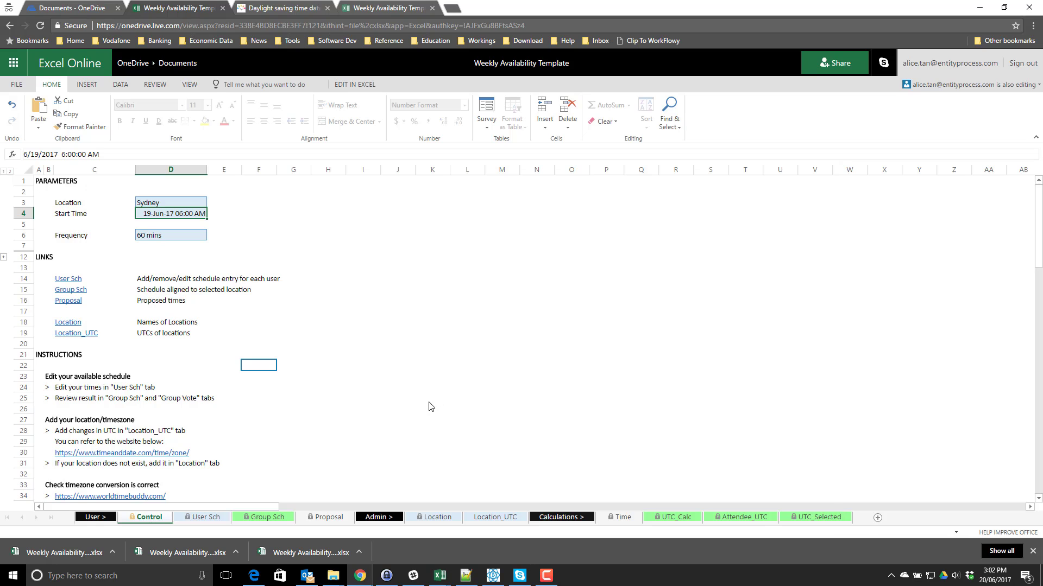
click(991, 578)
click(1023, 241)
click(1023, 241)
click(1023, 240)
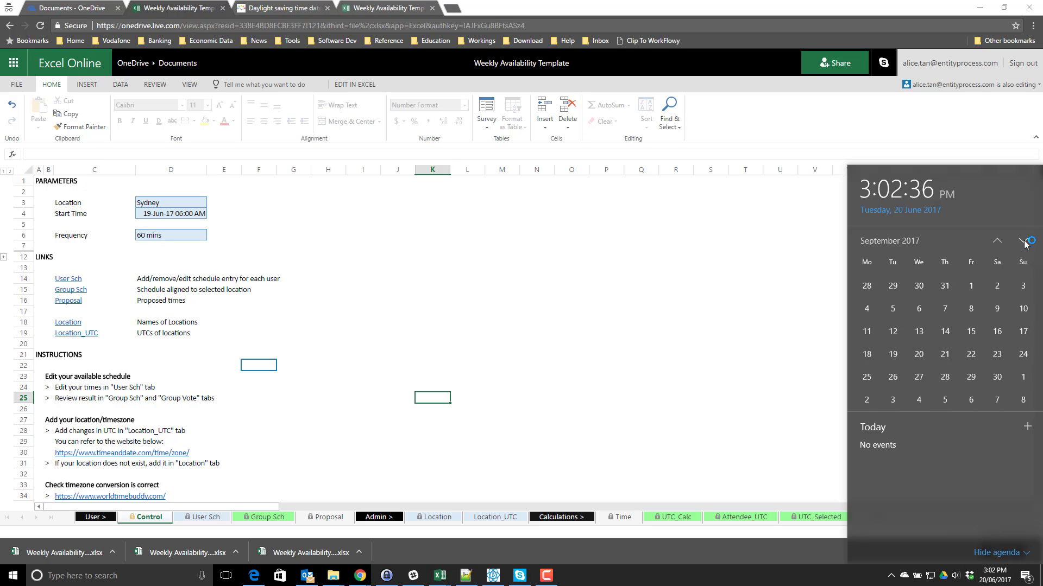
click(1023, 241)
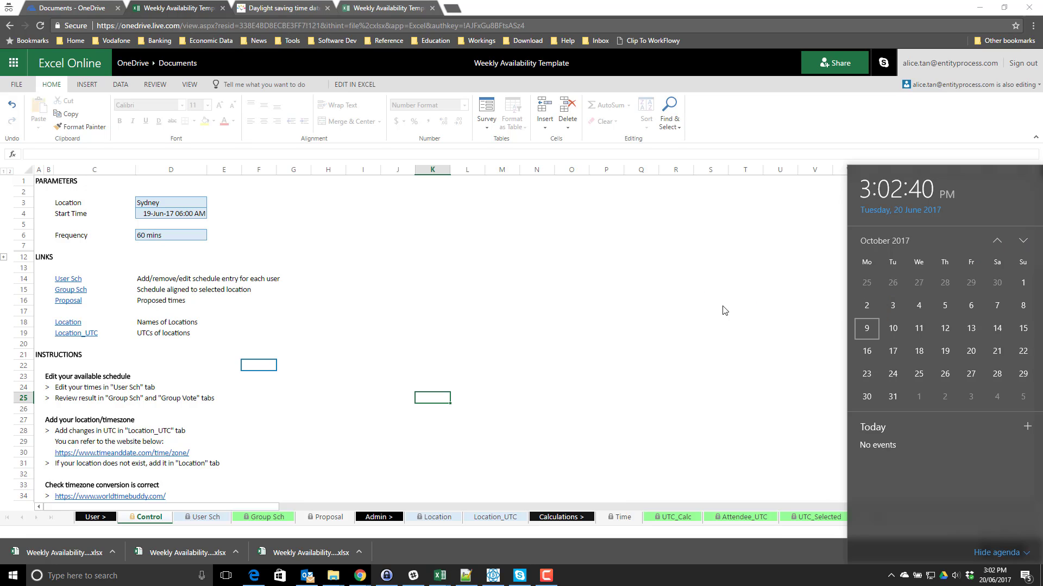
click(501, 267)
click(166, 215)
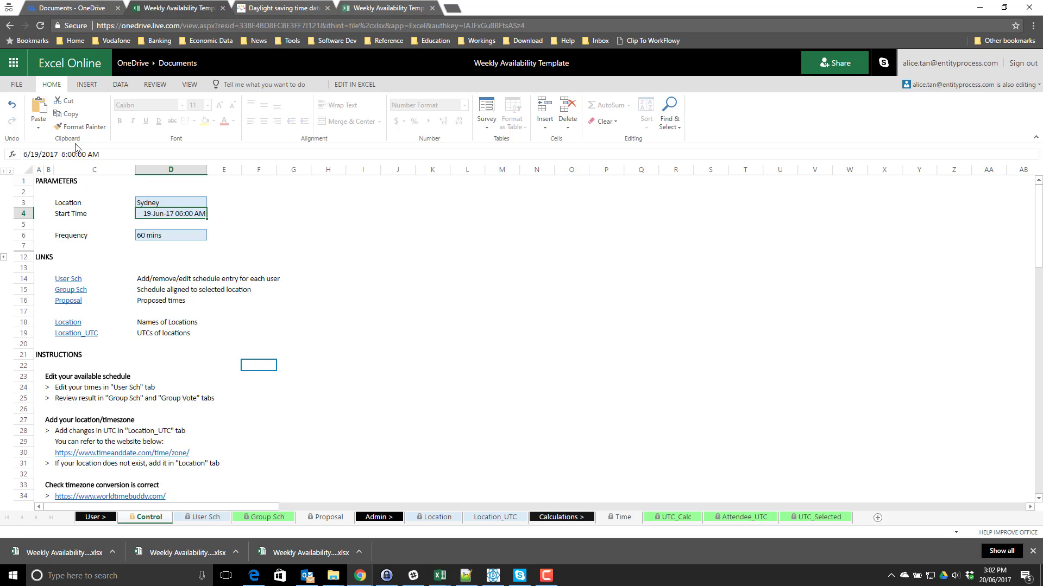
- Edit the Start Time in D4 to 09-Oct-17 06:00 AM
click(36, 154)
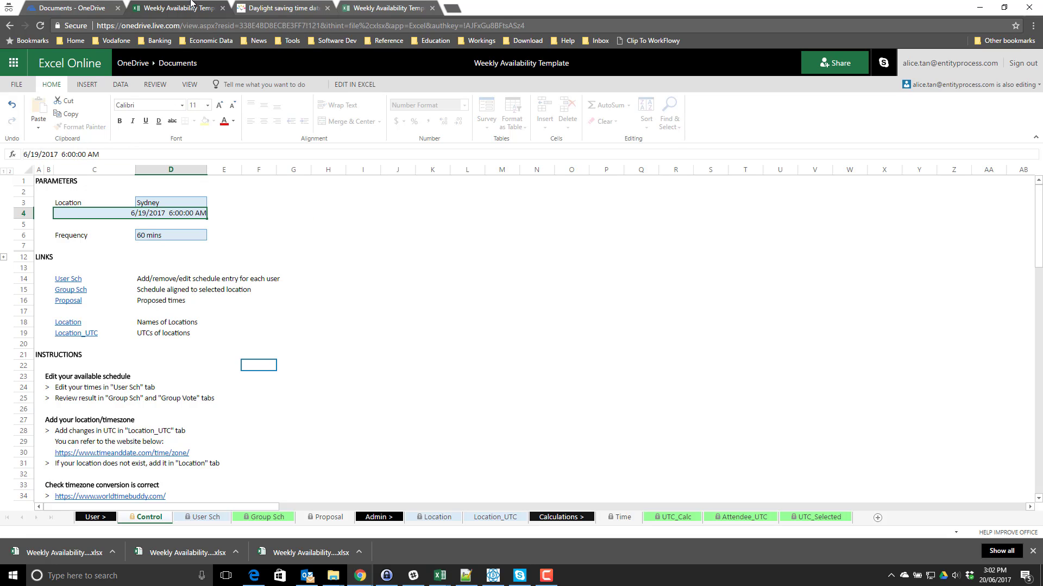
key(BackSpace)
key(BackSpace)
text(9)
key(Delete)
text(10)
key(Return)
click(162, 215)
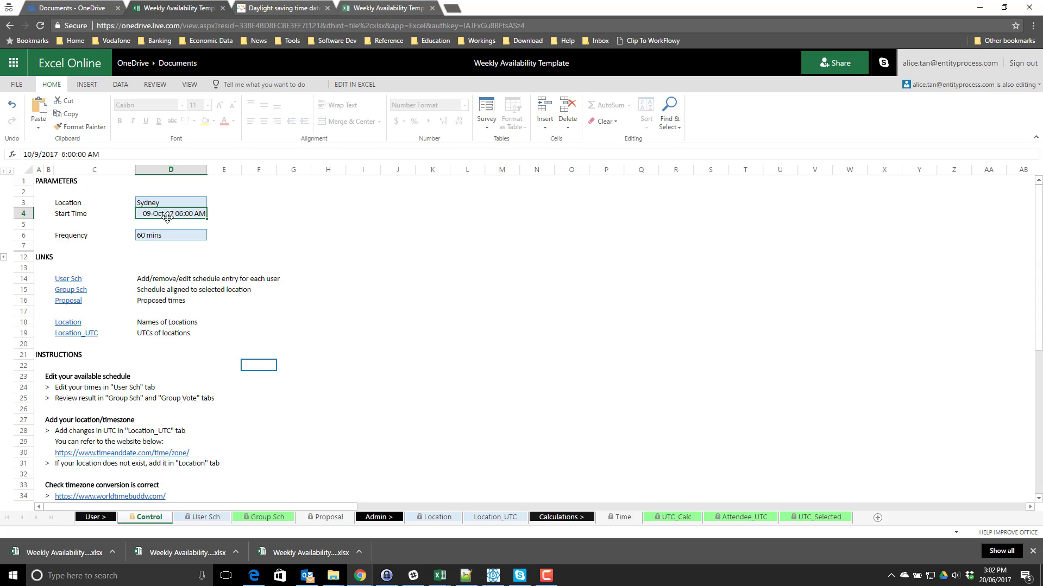
- Review the Group Sch grid starting 09-Oct-17 with the Hong Kong attendee's 10s
click(275, 520)
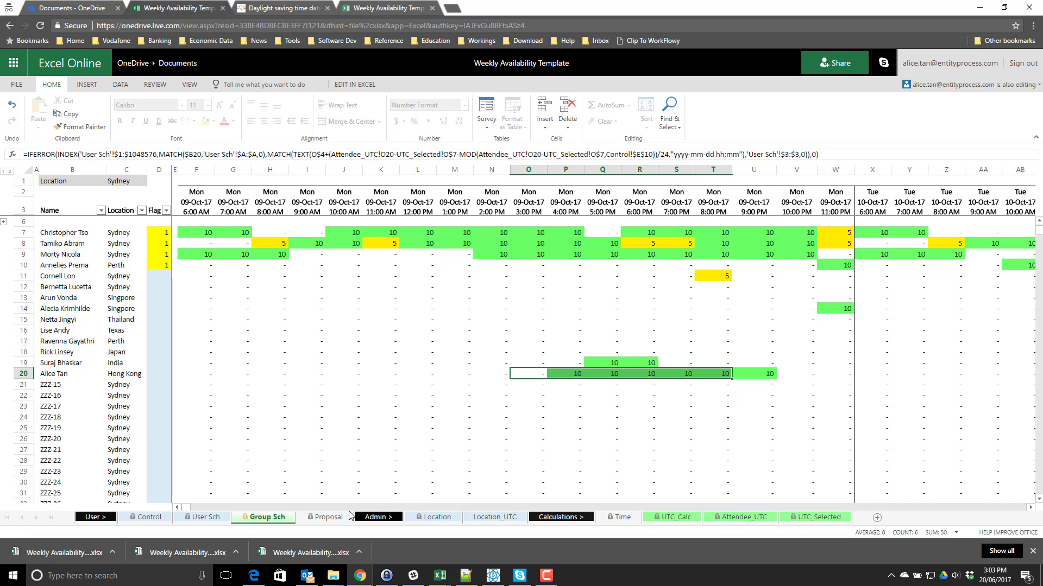
- Filter the Proposal table's Each >= 5 column to show only rows with 1
click(312, 518)
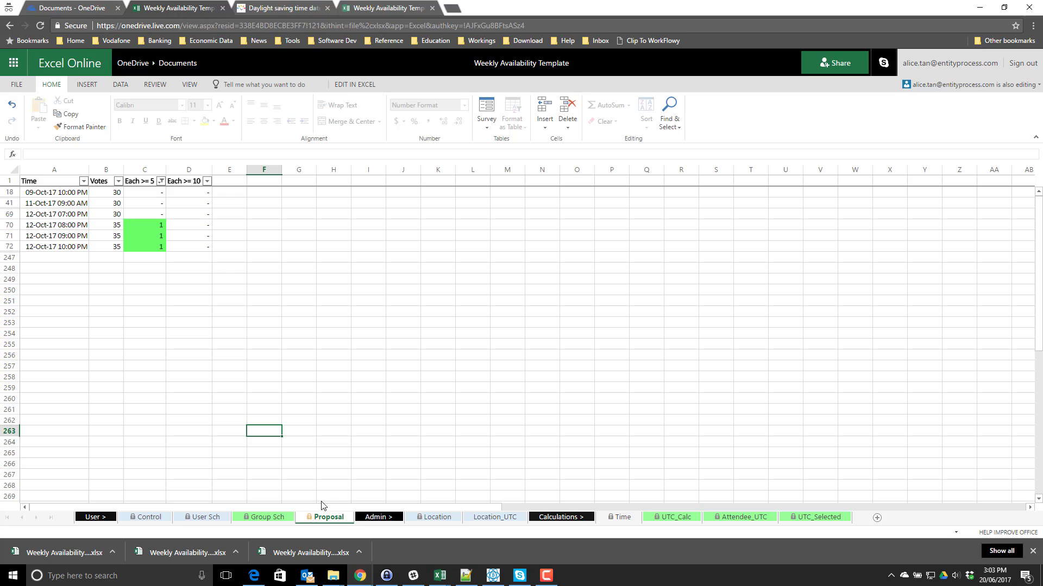
drag(142, 203, 127, 236)
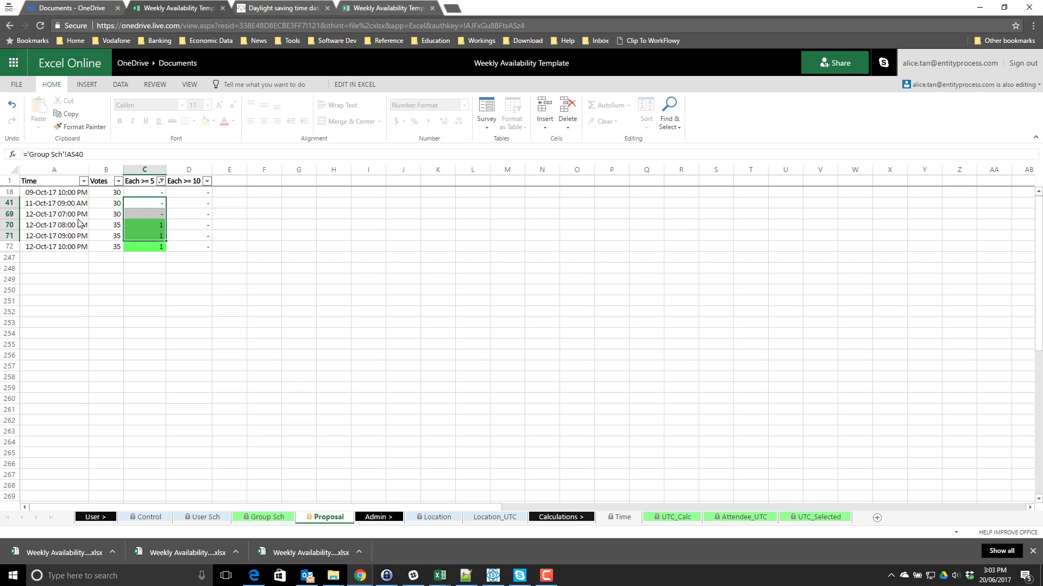
click(79, 221)
click(160, 181)
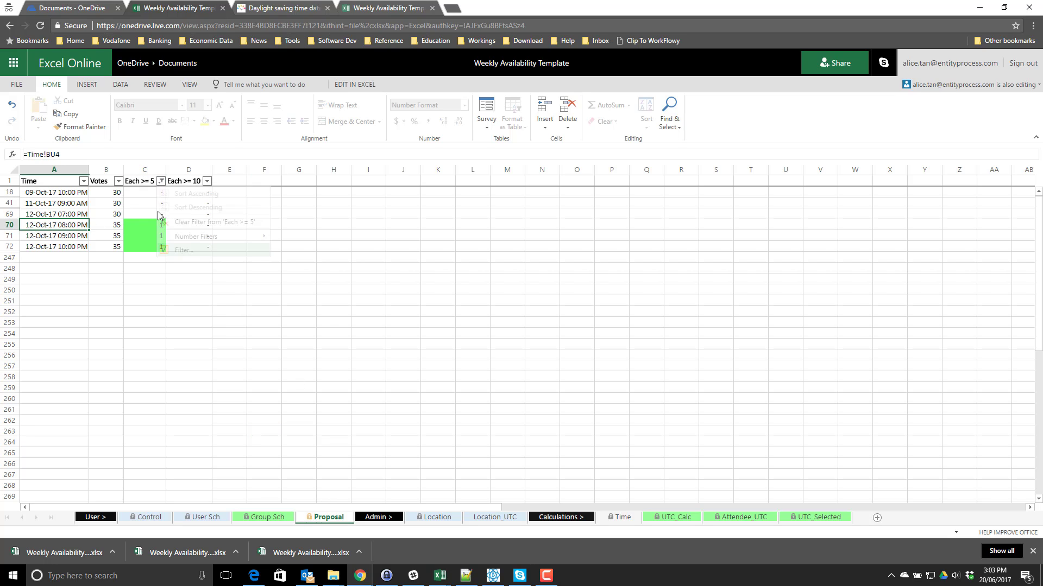
click(217, 250)
click(541, 402)
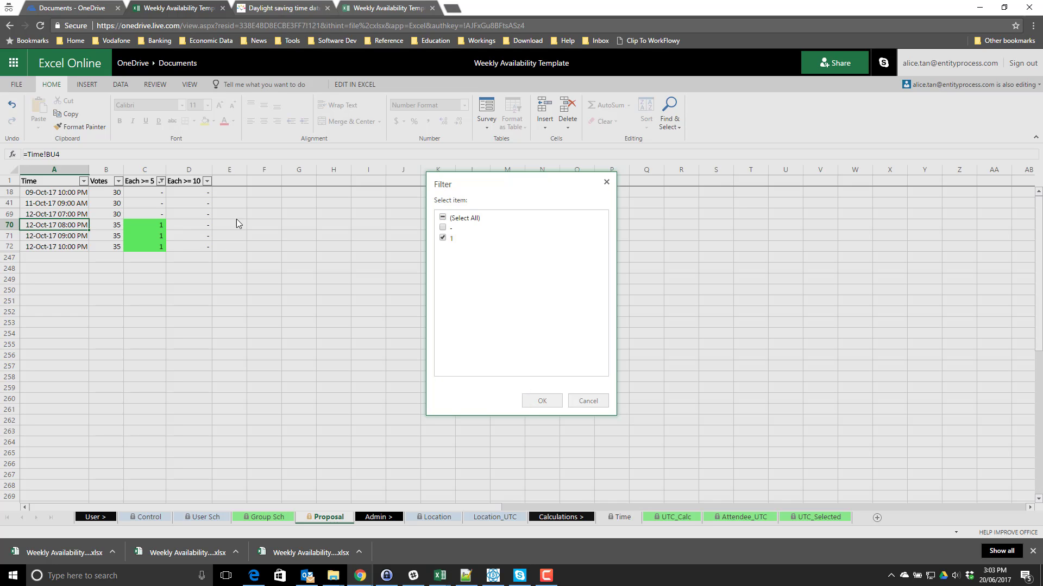
- Review the remaining rows' proposed times, votes and Each >= 5 flags
click(157, 205)
drag(191, 204, 96, 213)
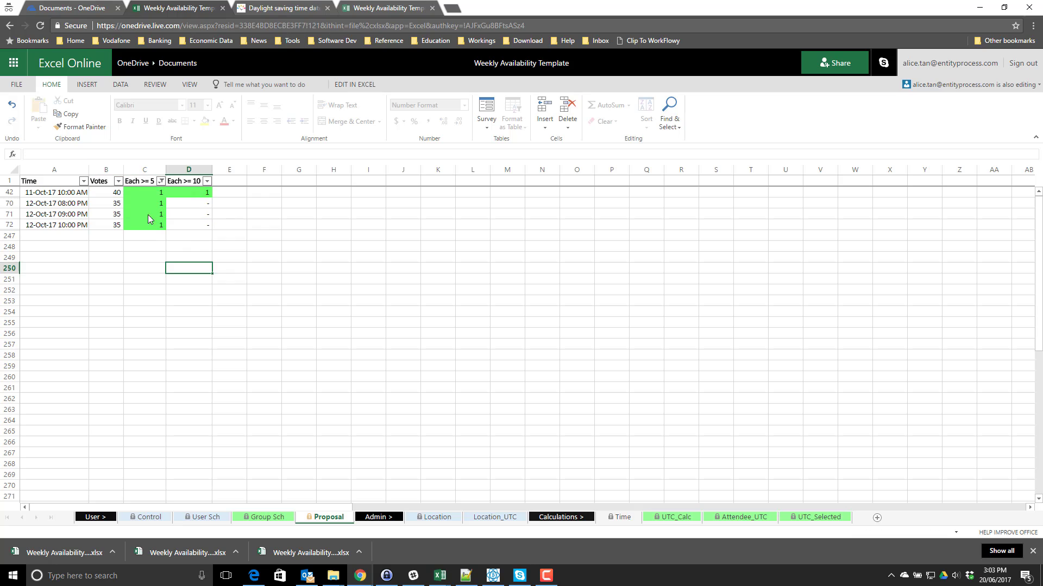
drag(148, 214, 169, 208)
drag(60, 194, 76, 222)
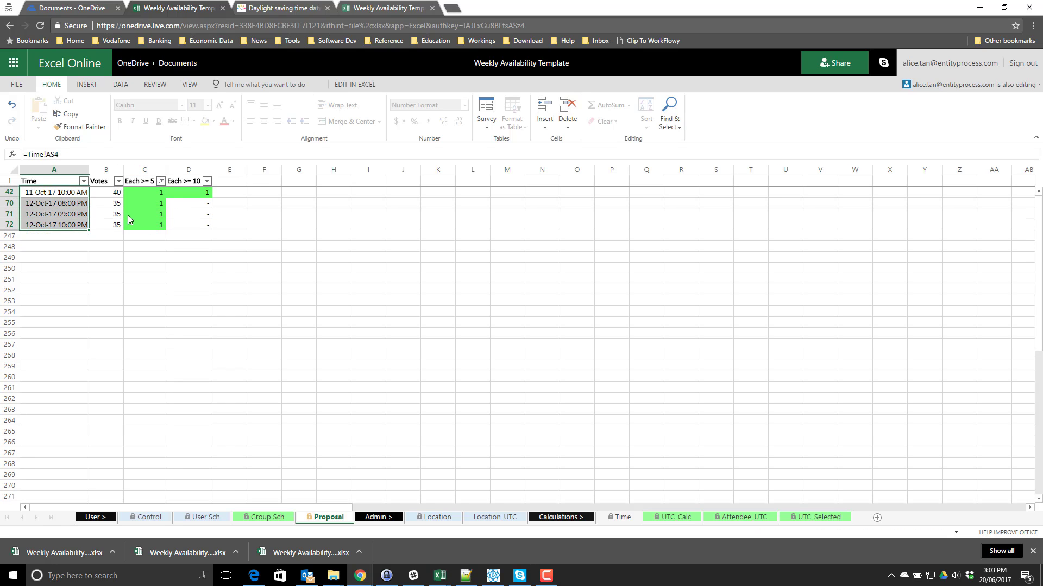
click(145, 212)
drag(143, 194, 146, 228)
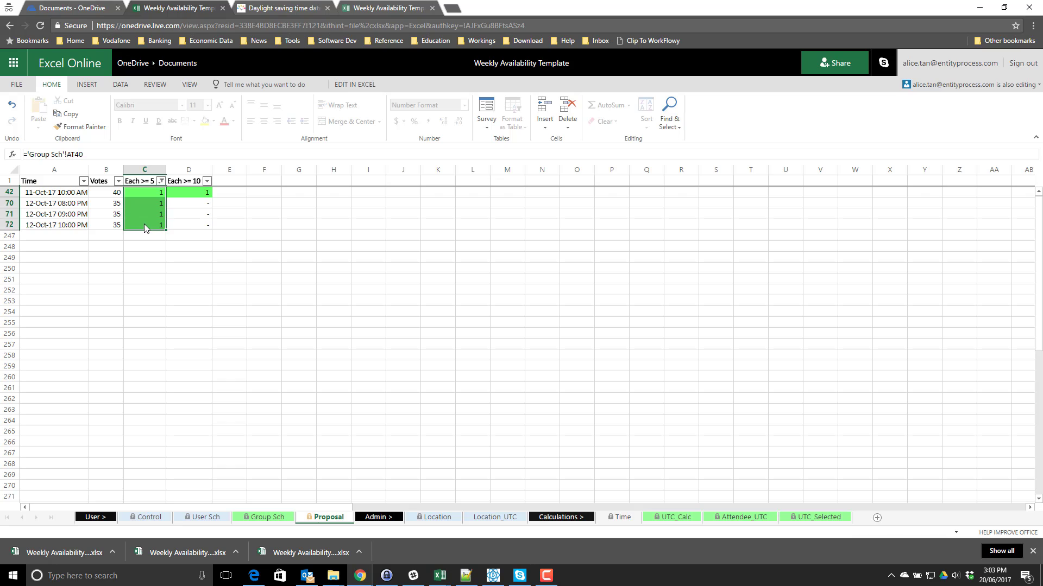
click(189, 213)
drag(198, 192, 121, 197)
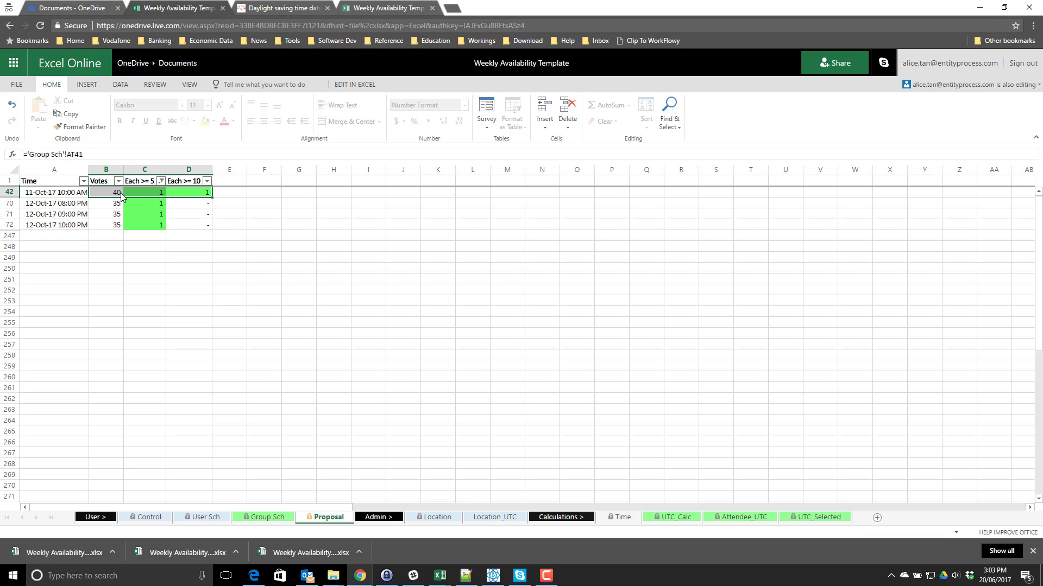
- Clear the filter from the Each >= 5 column
click(161, 181)
key(Escape)
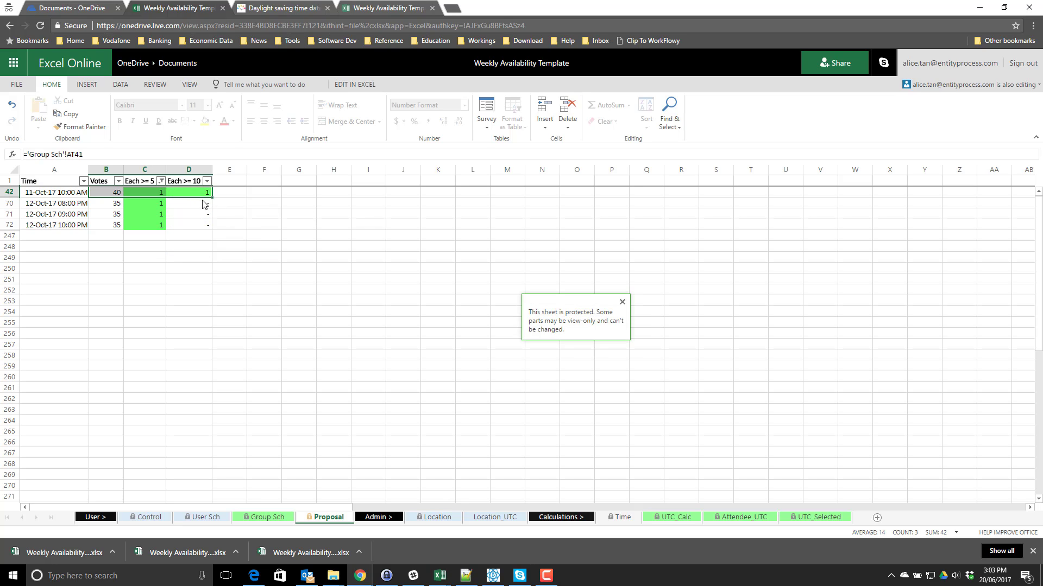
click(199, 214)
drag(197, 202, 65, 195)
click(157, 224)
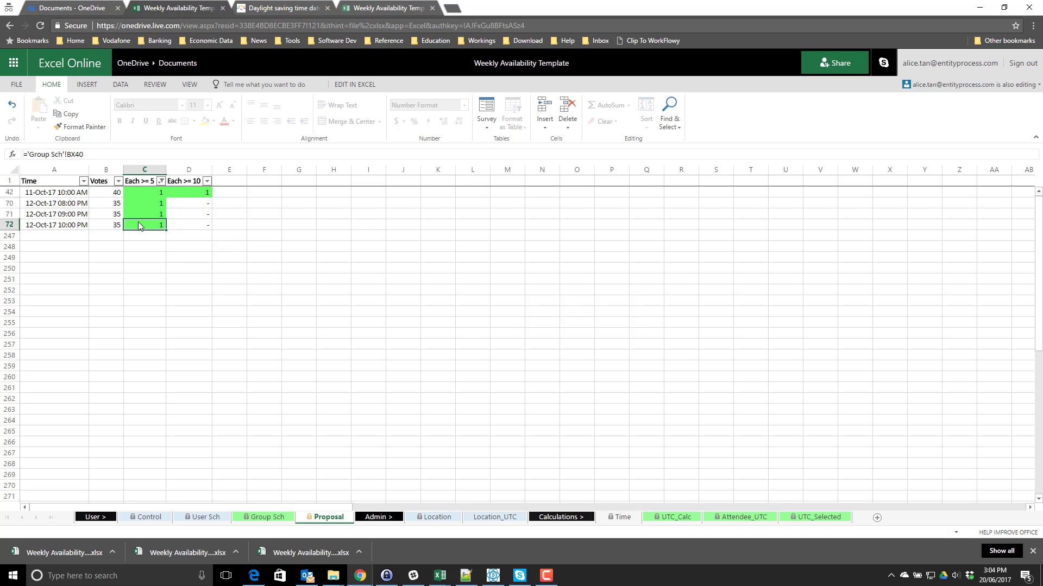
click(161, 181)
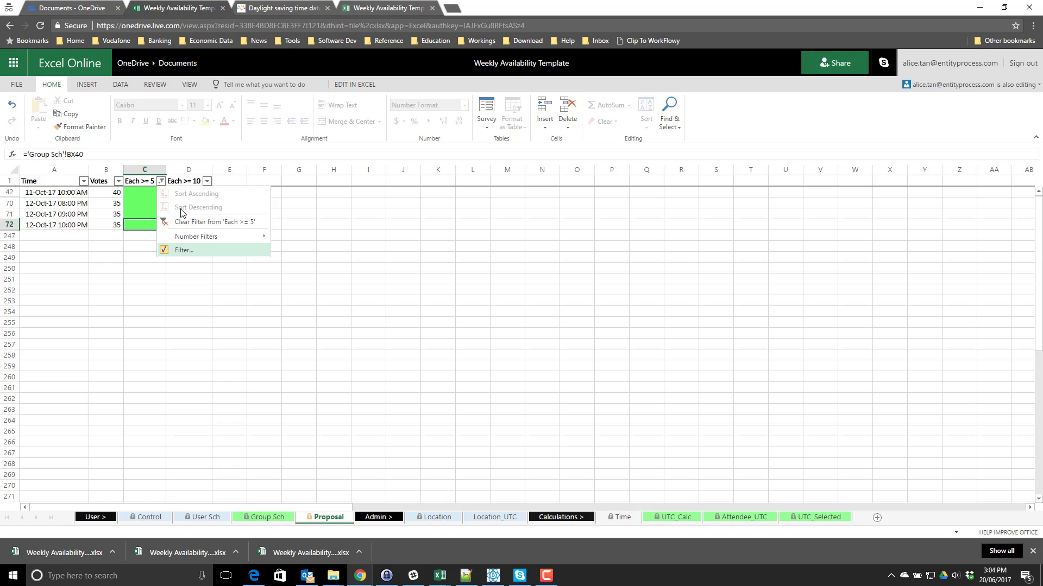
click(183, 223)
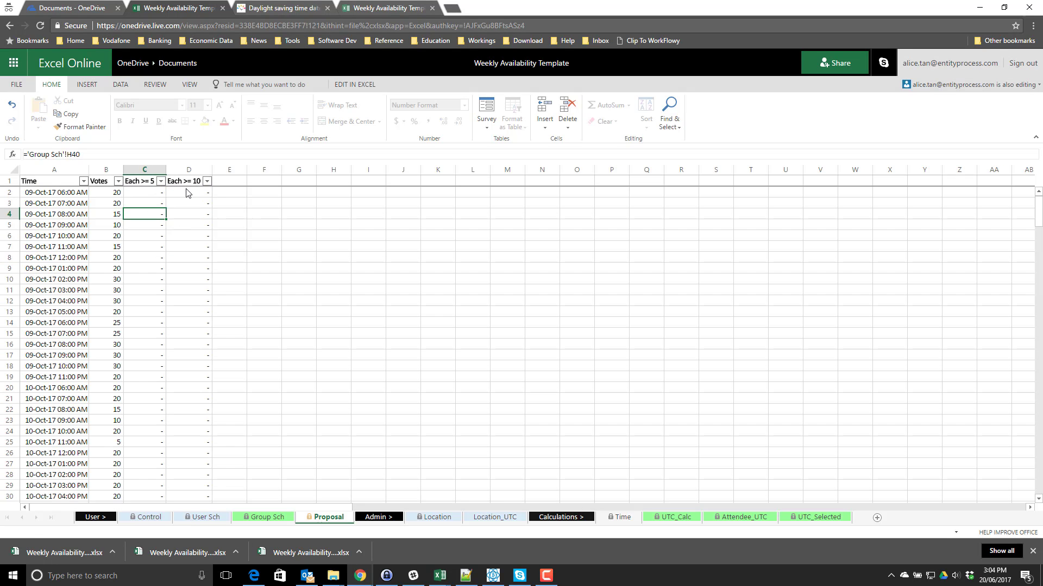
- Filter Each >= 10 to 1, leaving only the 11-Oct-17 10:00 AM slot with 40 votes
click(154, 203)
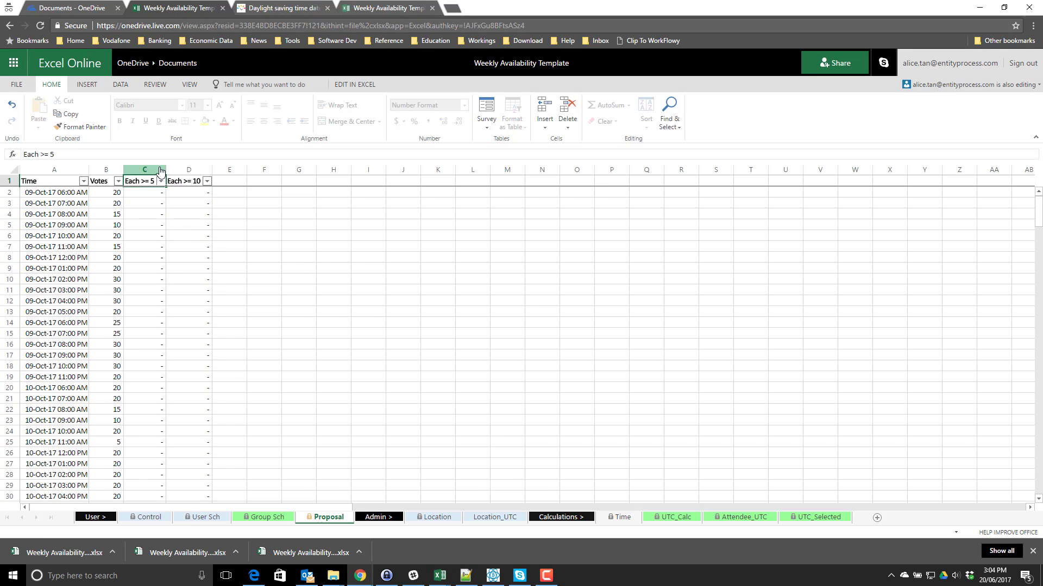
click(158, 192)
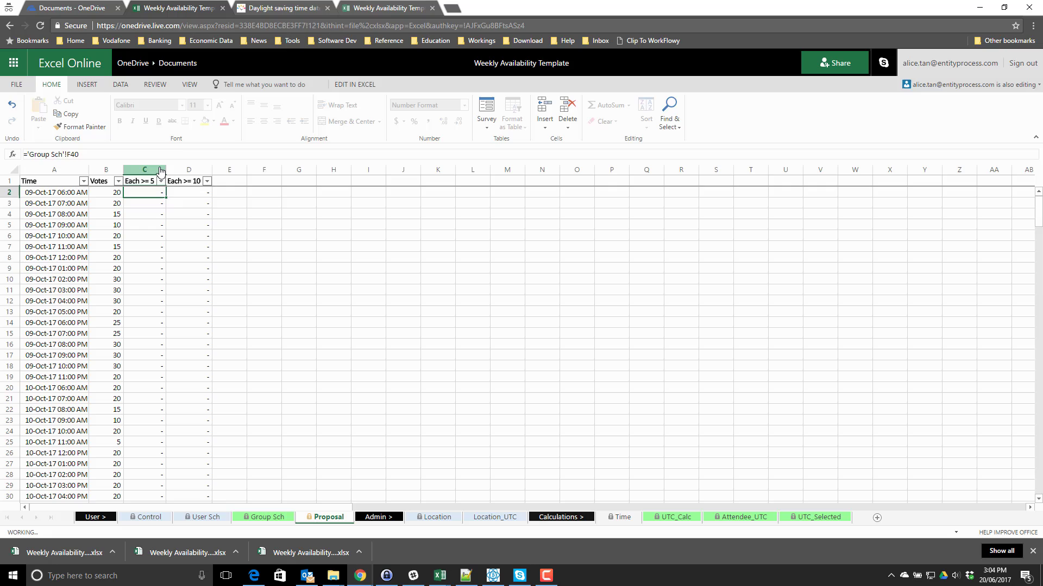
click(207, 181)
click(230, 250)
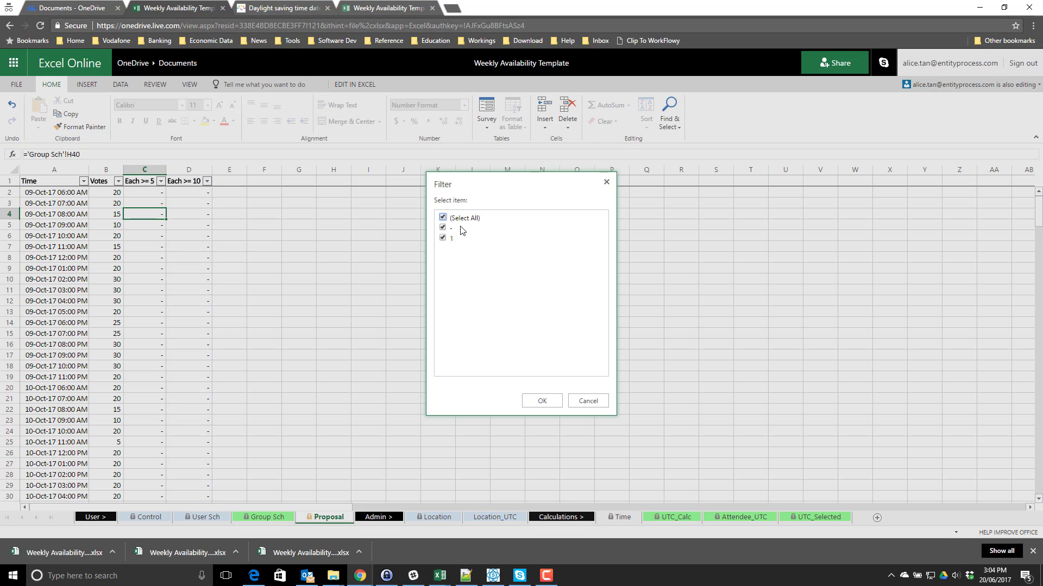
click(451, 229)
click(542, 401)
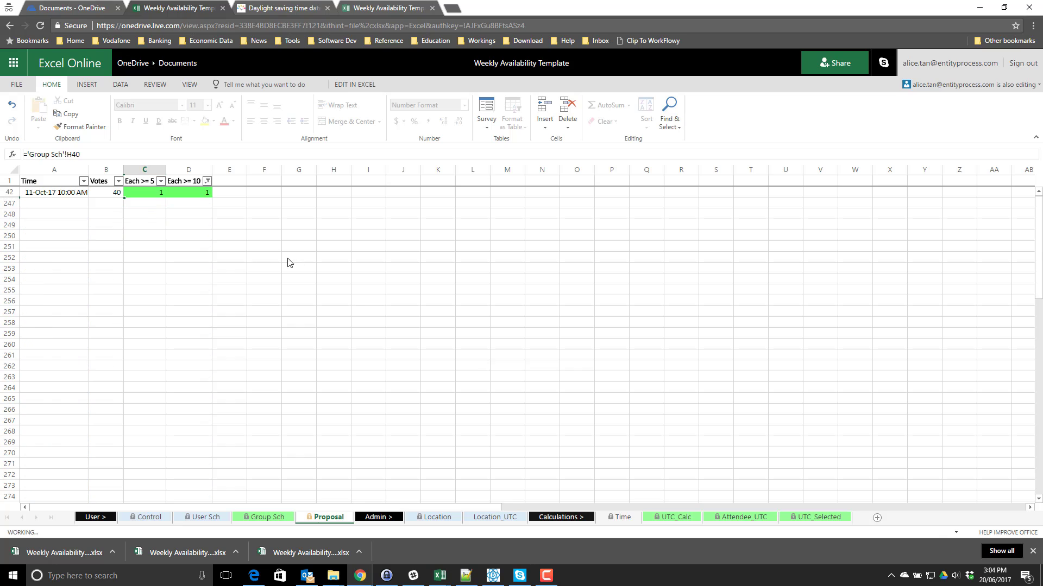
drag(191, 199, 76, 192)
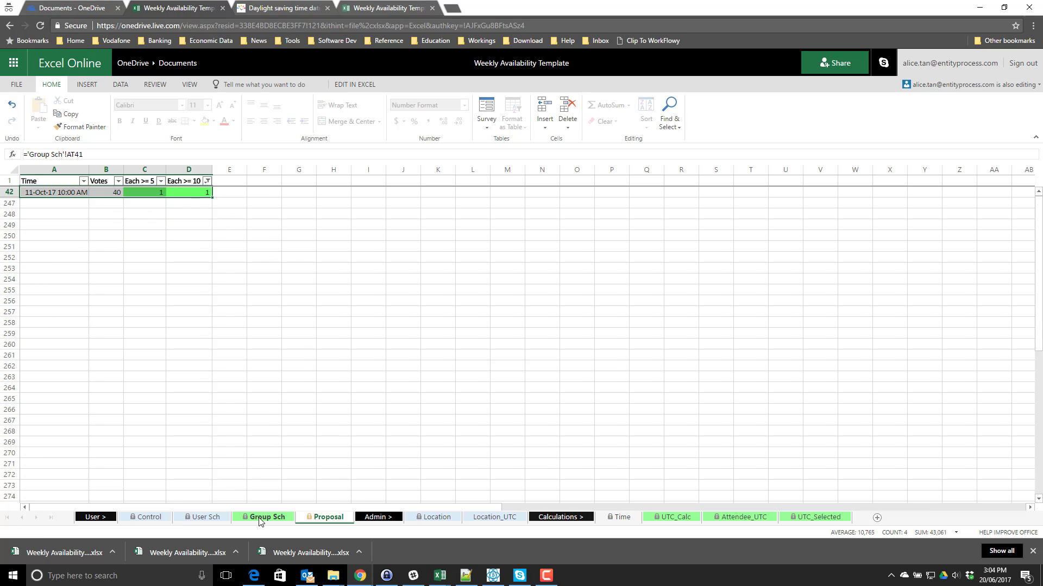
- Inspect Group Sch vote totals and an Each >= 5 formula, then return to Control's 60 mins Frequency
click(260, 518)
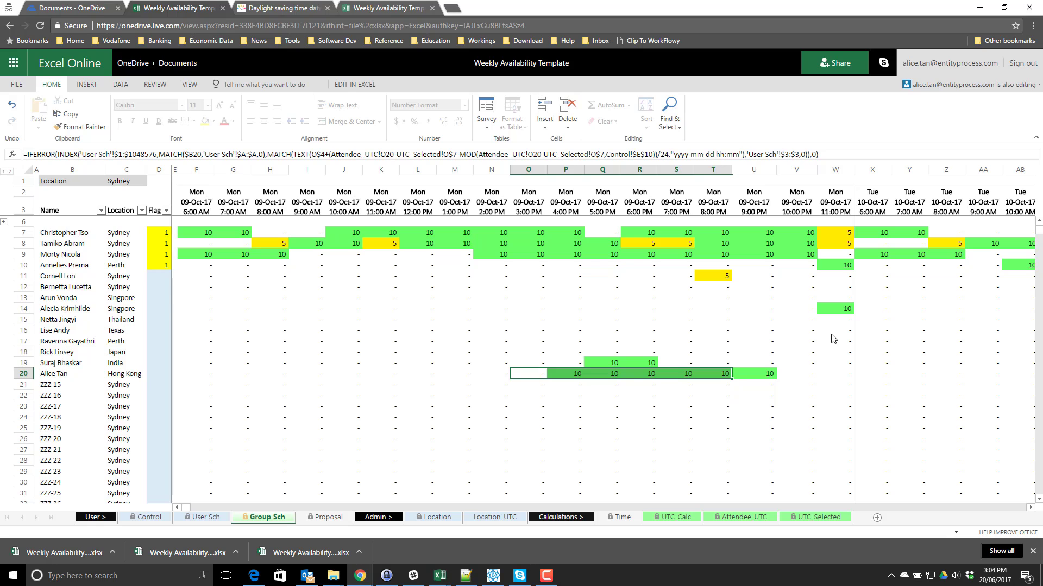
scroll(833, 342, down, 7)
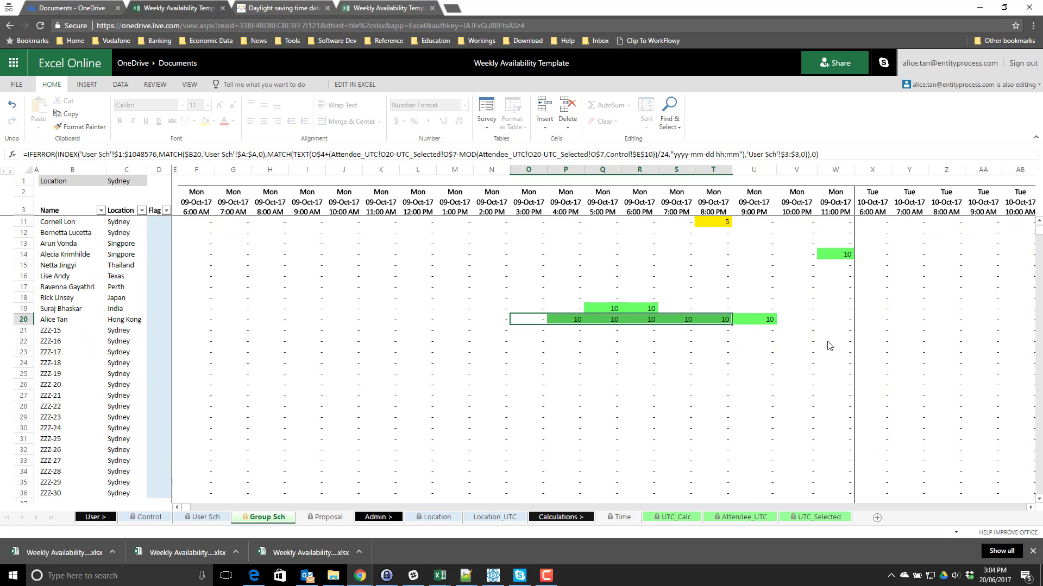
click(762, 395)
click(796, 373)
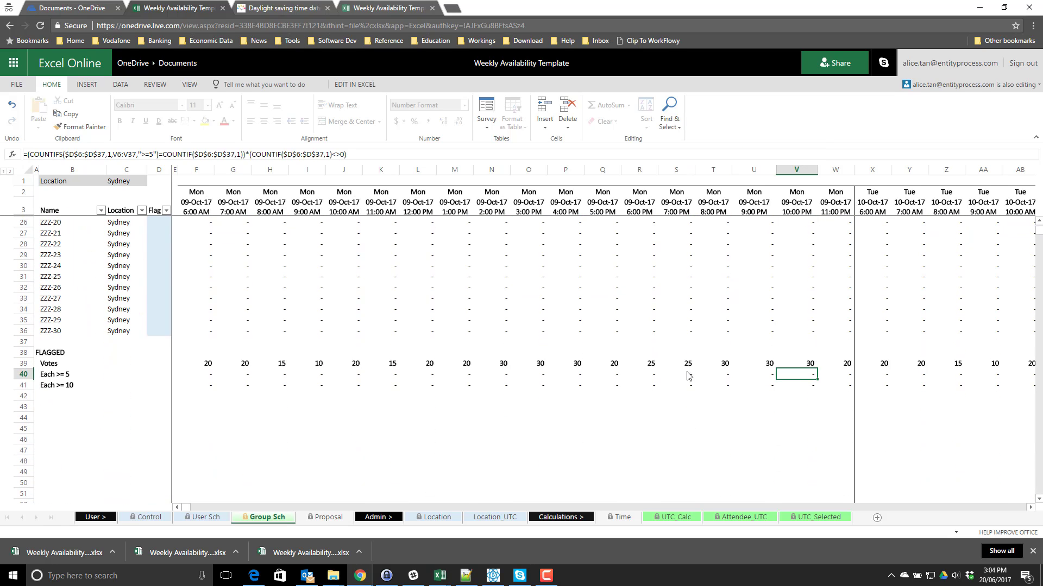
scroll(755, 367, up, 7)
key(Right)
key(Right)
key(Right)
key(Right)
key(Right)
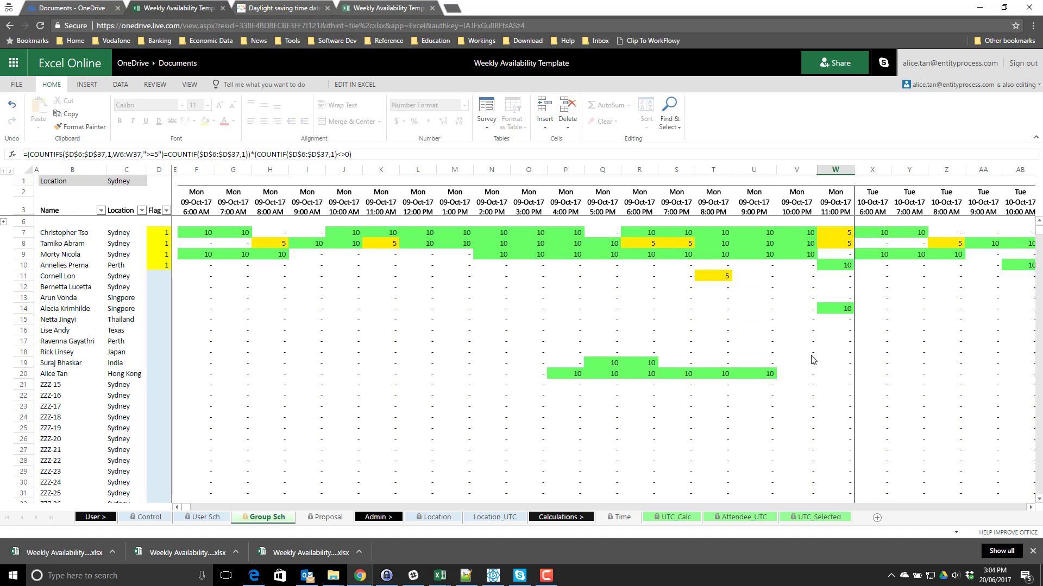
scroll(628, 362, down, 2)
click(148, 517)
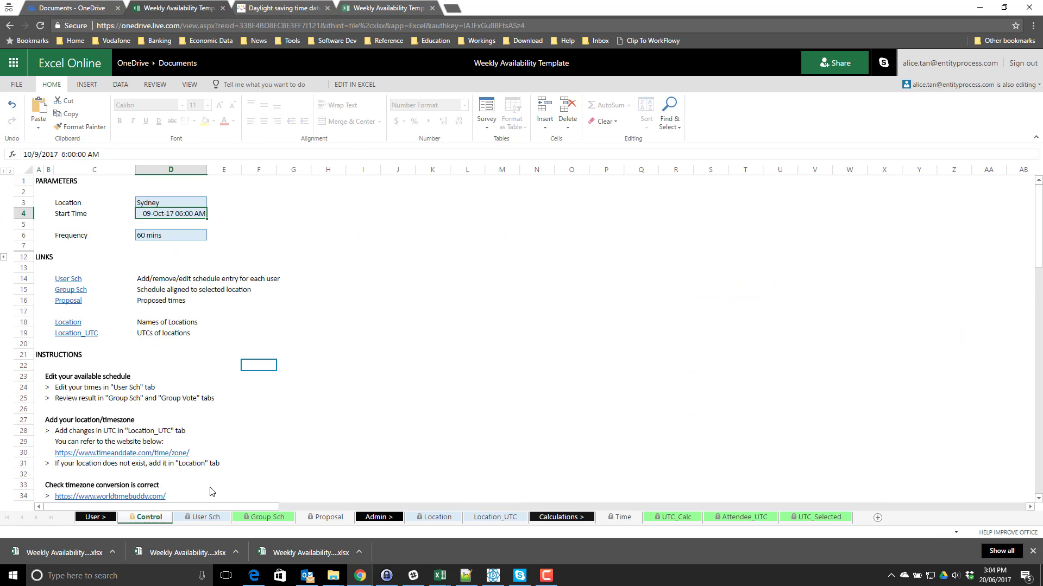
click(198, 238)
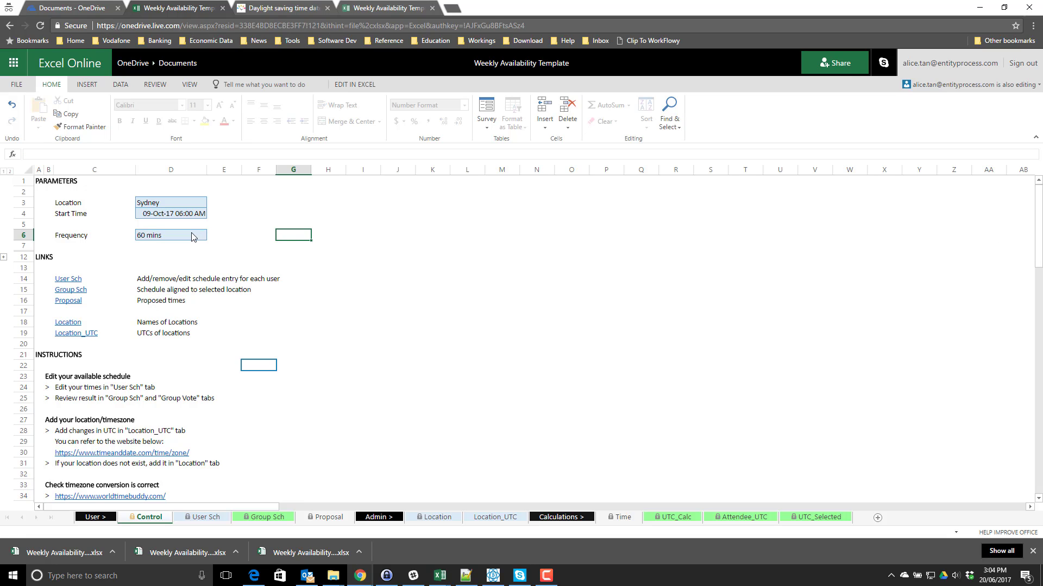
- Change the Control sheet's Frequency from 60 mins to 30 mins
click(212, 236)
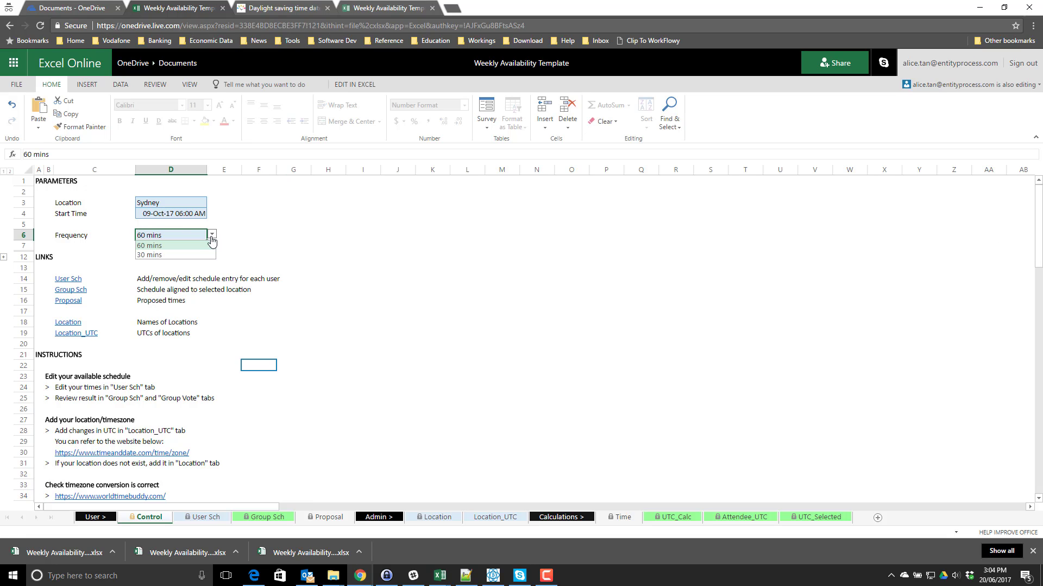
click(212, 237)
click(212, 236)
click(260, 257)
click(200, 239)
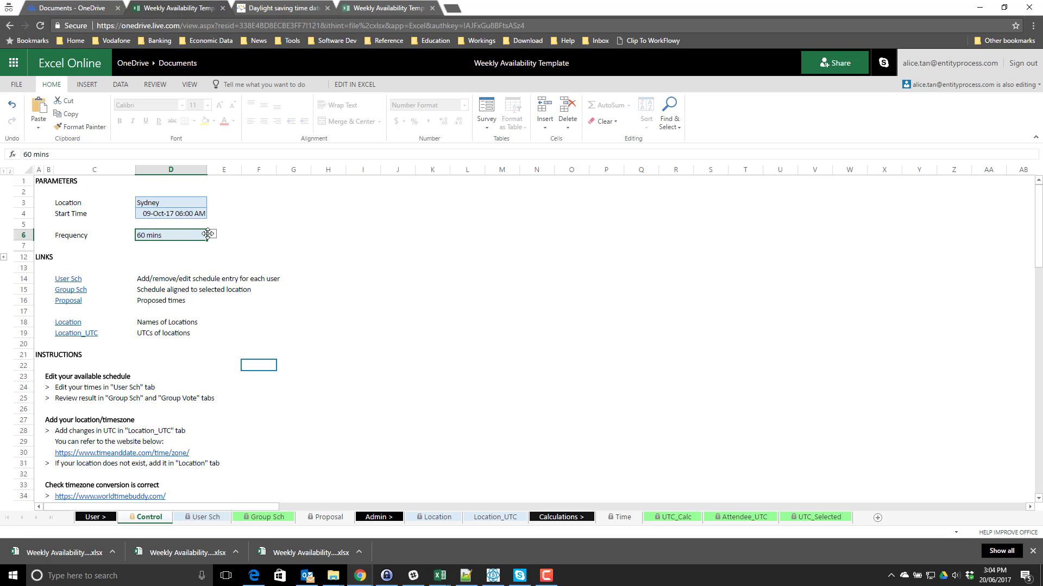
click(212, 234)
click(187, 254)
click(264, 356)
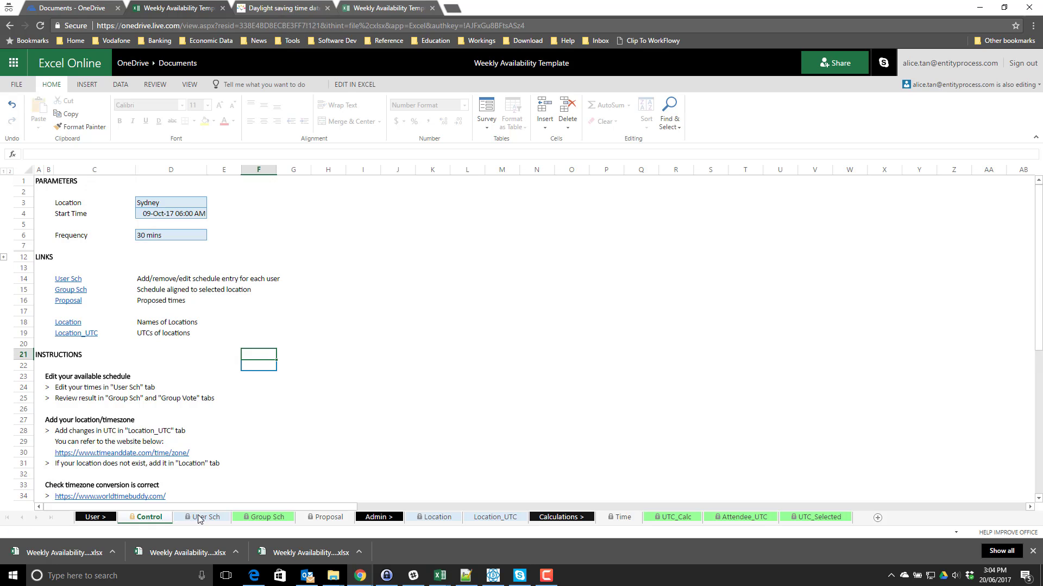
- Check the Group Sch row-3 time header formulas, now half-hour slots like 10:30 and 11:00 AM
click(200, 519)
click(272, 519)
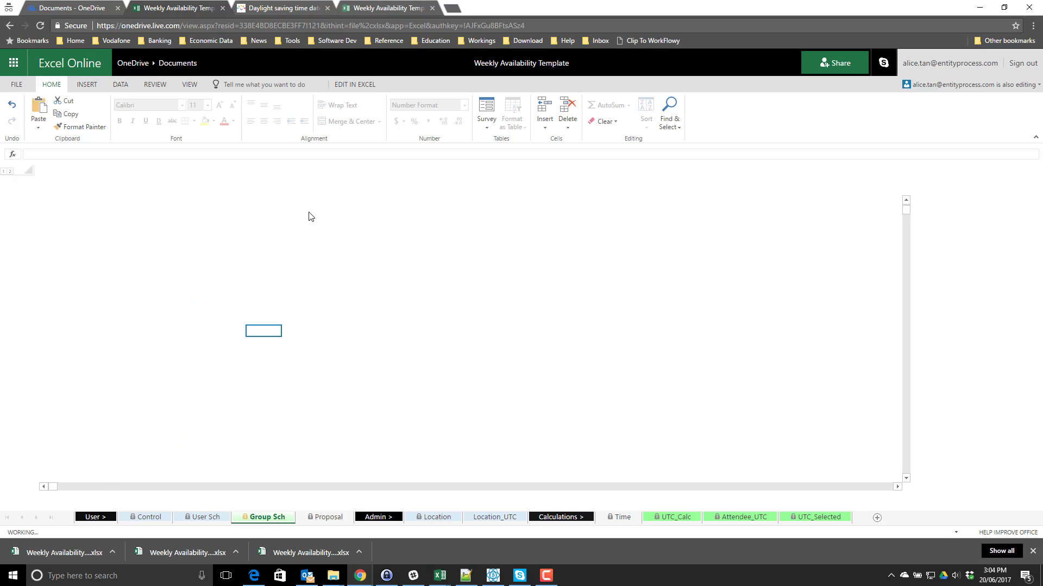
click(245, 213)
drag(291, 213, 383, 213)
click(448, 212)
click(568, 212)
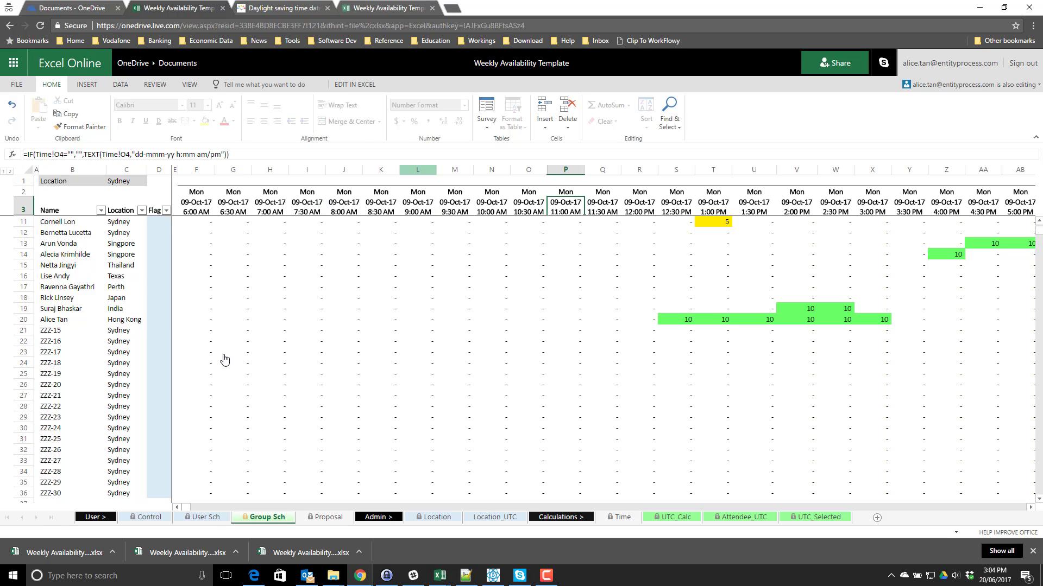
click(497, 363)
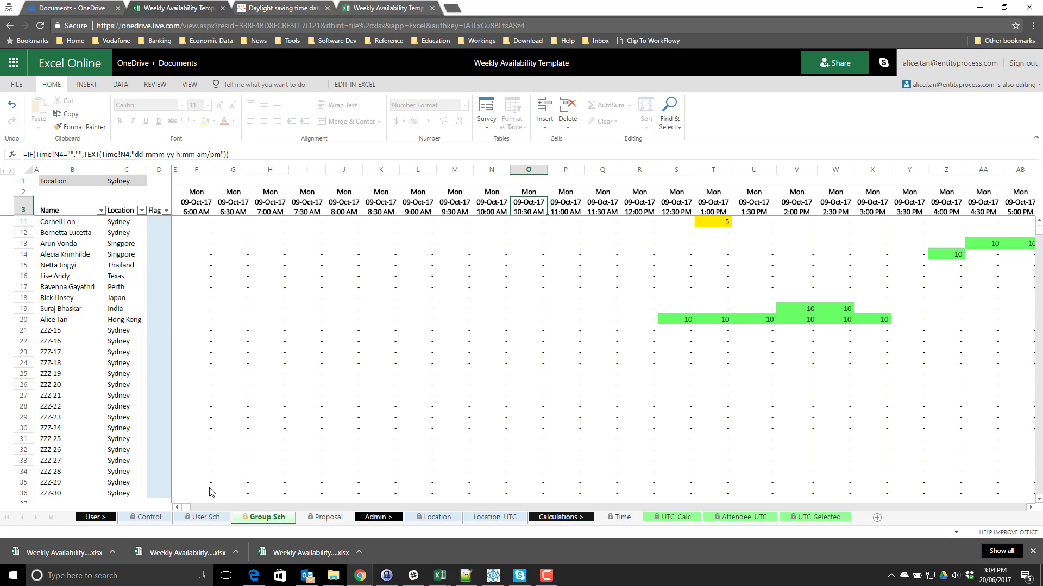
click(206, 517)
- Highlight blocks of the User Sch half-hour schedule grid, such as 10:30 AM–12:30 PM, then return to Control
drag(476, 268, 624, 264)
drag(465, 292, 462, 293)
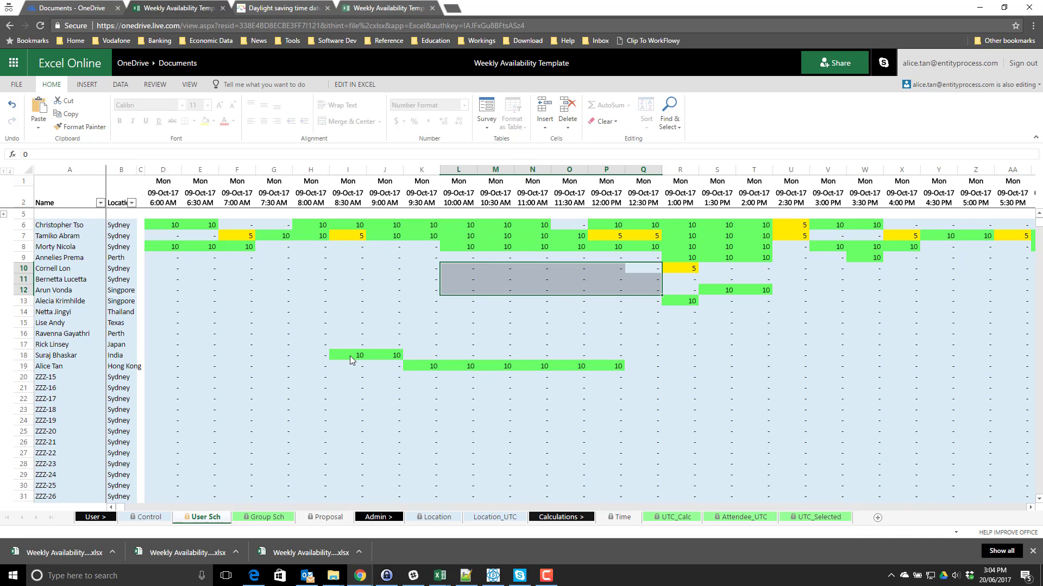
drag(716, 269, 575, 297)
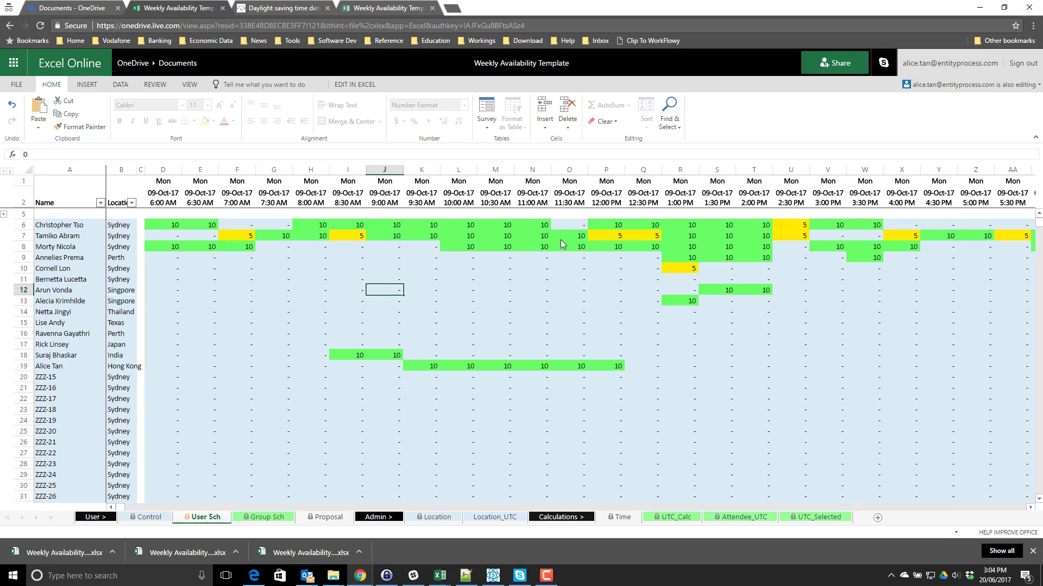
drag(543, 235, 352, 323)
drag(178, 227, 680, 375)
drag(347, 225, 765, 381)
drag(494, 288, 719, 370)
drag(828, 365, 485, 285)
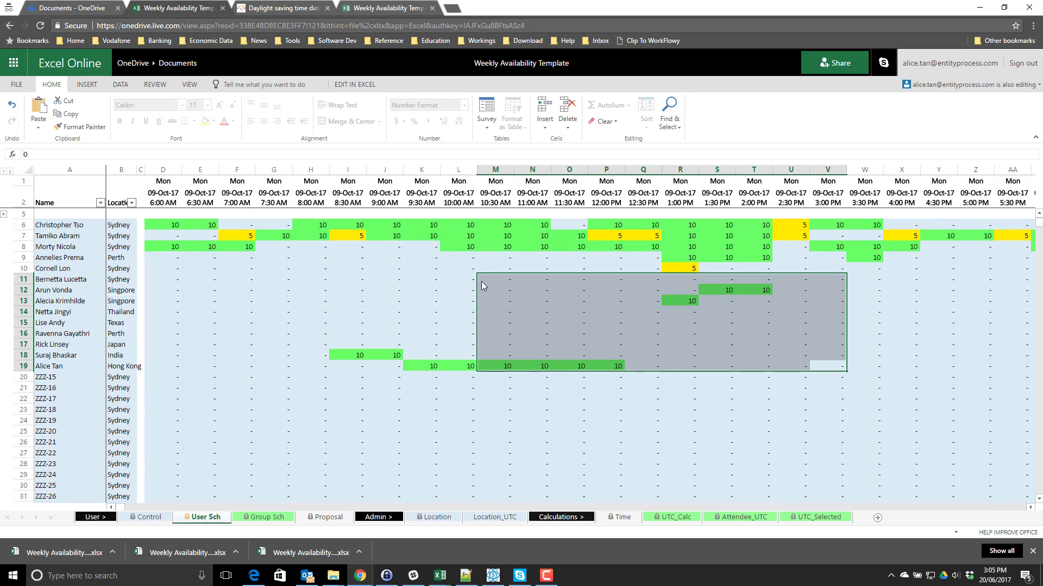
drag(496, 247, 497, 258)
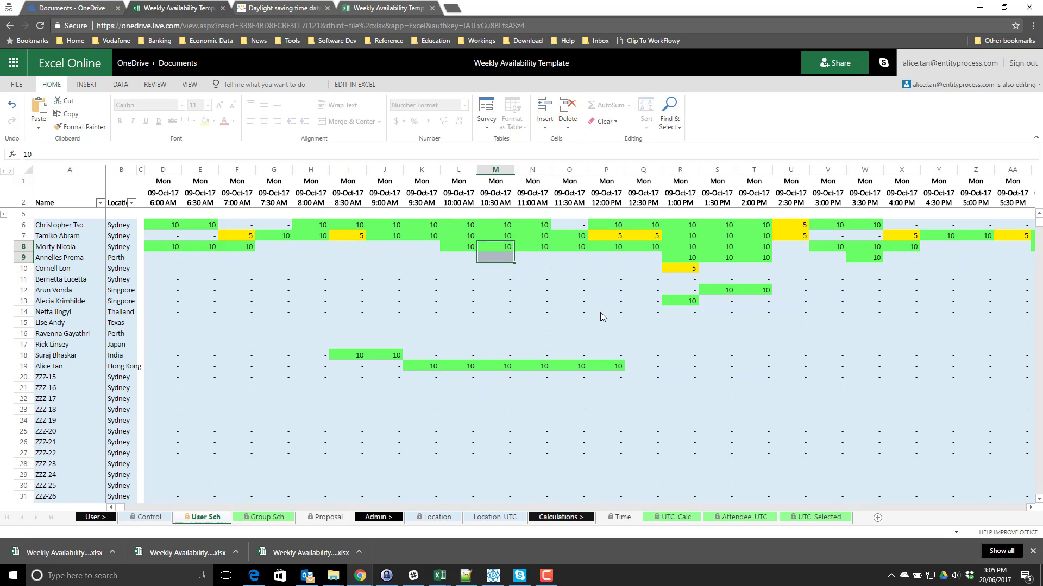
drag(601, 312, 657, 360)
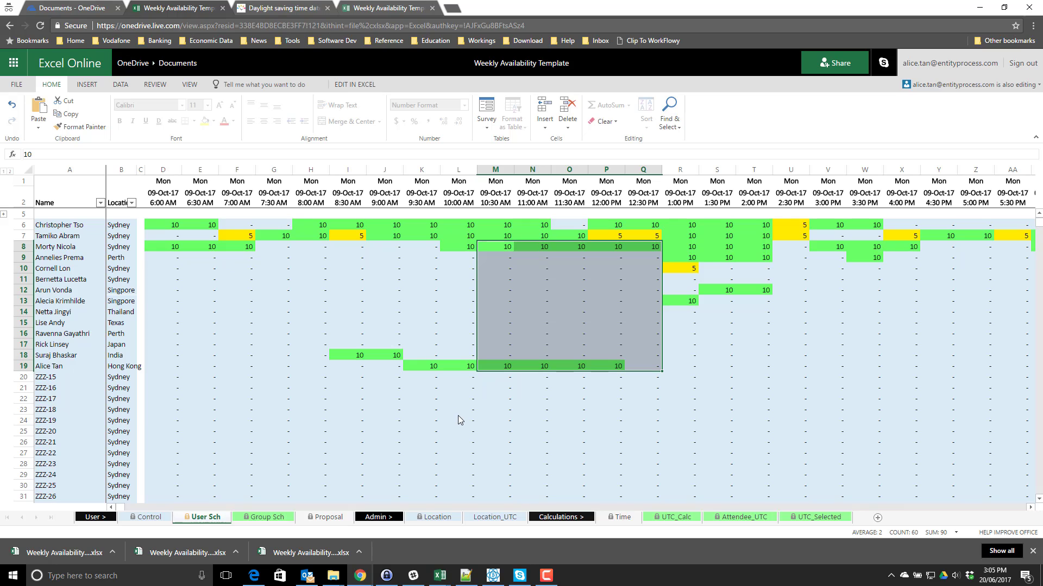
click(148, 517)
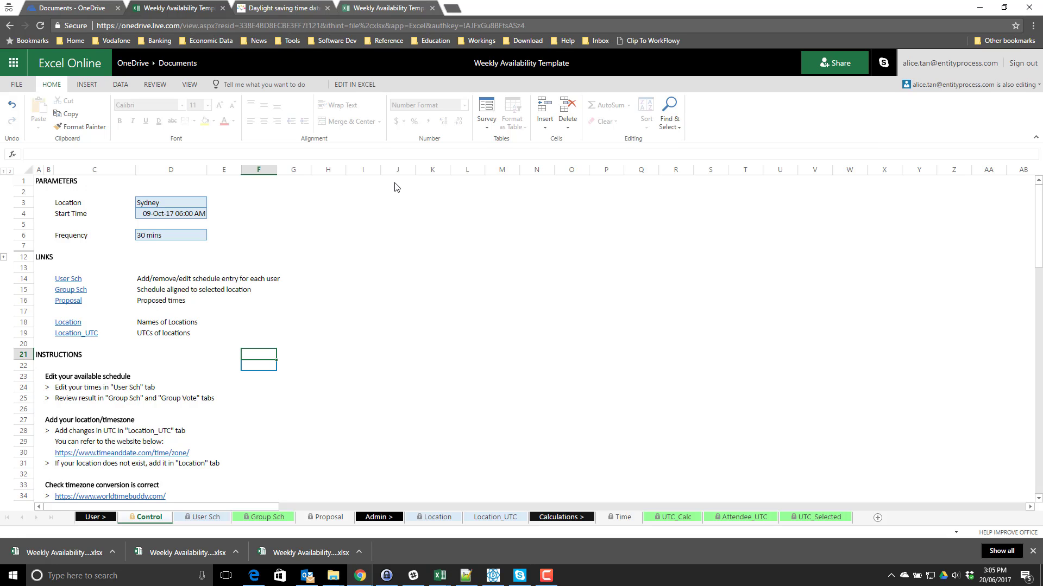
- Check the Location dropdown and keep Sydney as the location
click(147, 206)
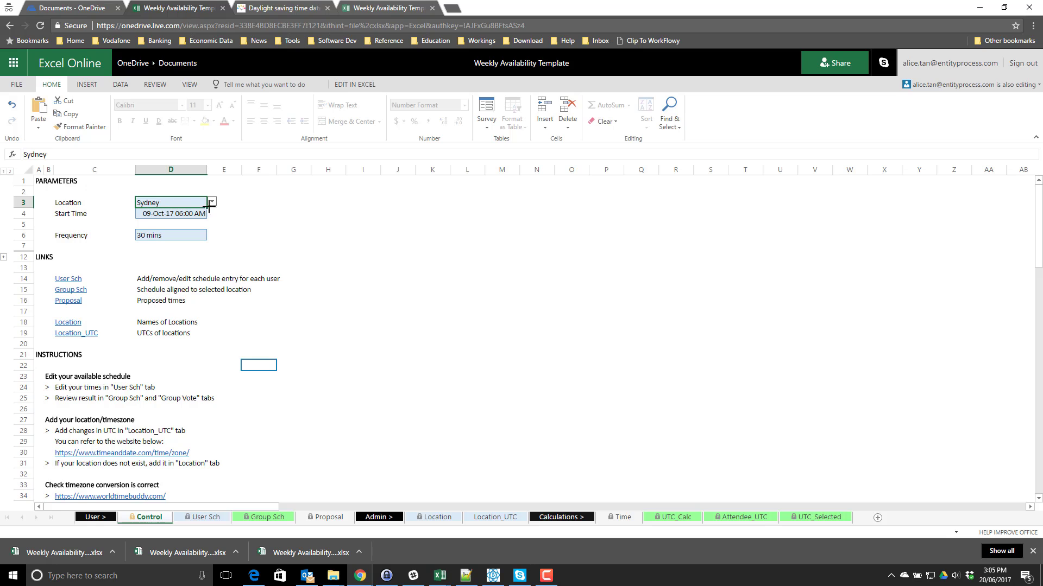
click(211, 203)
click(194, 206)
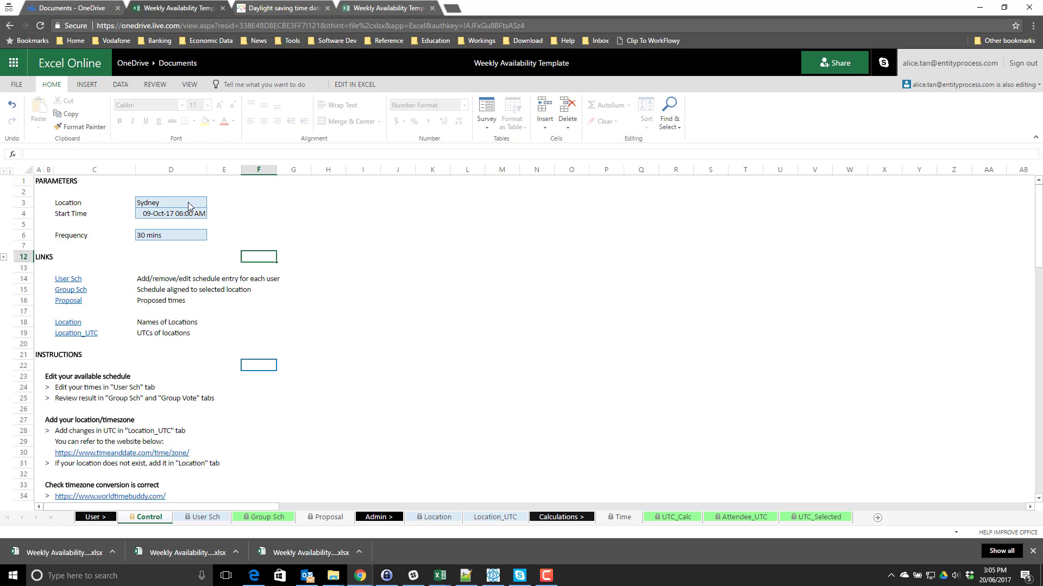
click(212, 202)
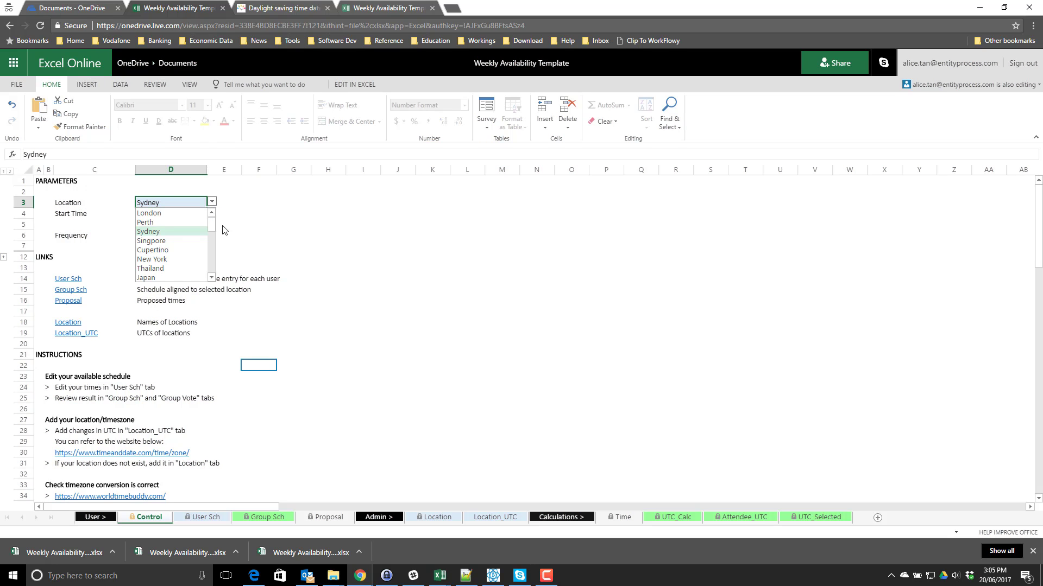
click(293, 247)
click(177, 271)
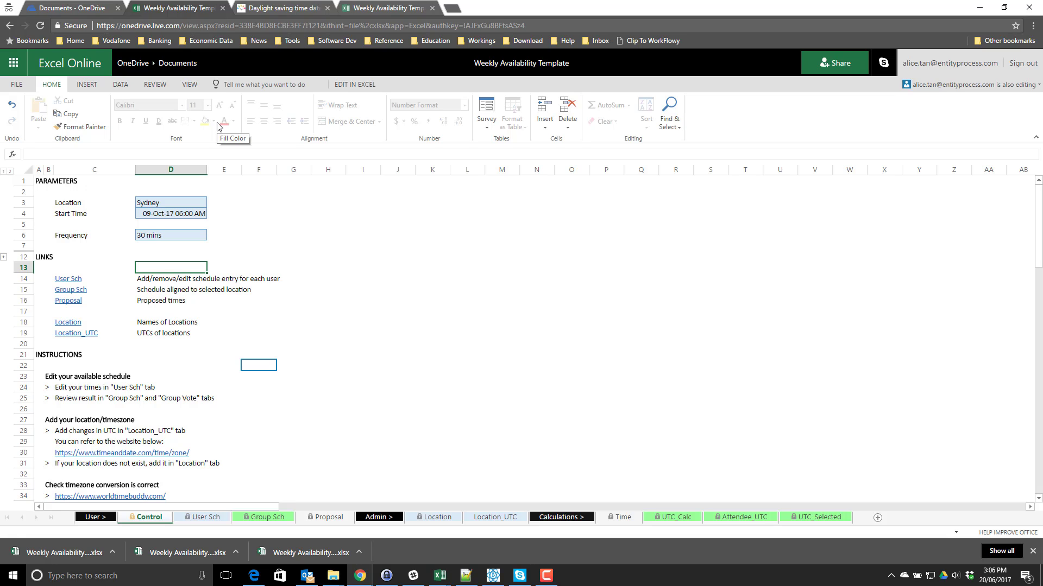
- Move with the arrow keys around the links area and onto the 30 mins Frequency value
key(Down)
key(Down)
key(Down)
key(Down)
key(Down)
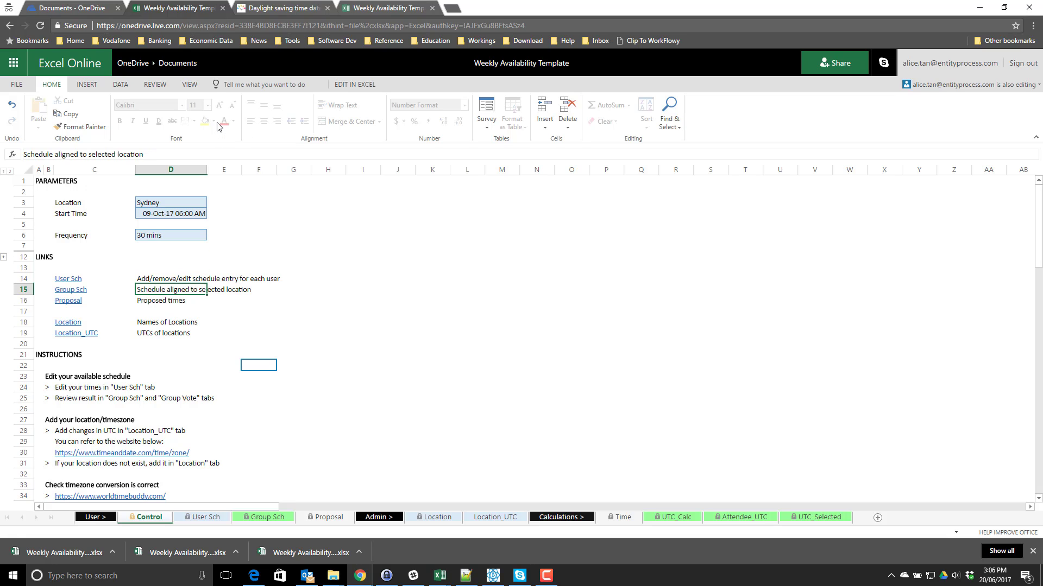
key(Down)
key(Right)
key(Right)
key(Right)
key(Up)
key(Up)
key(Up)
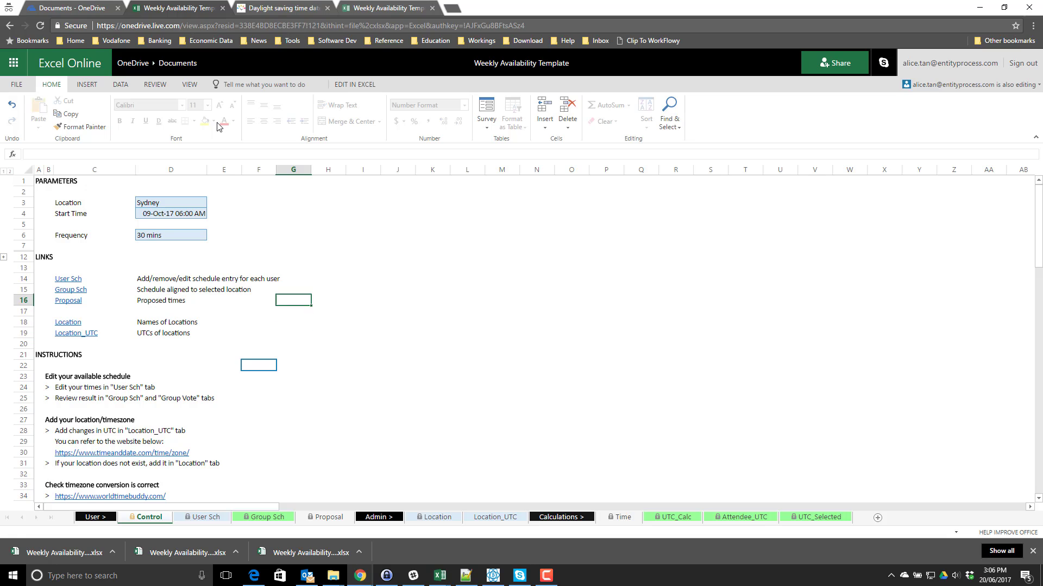
key(Left)
key(Left)
key(Left)
key(Left)
key(Right)
key(Right)
key(Right)
key(Down)
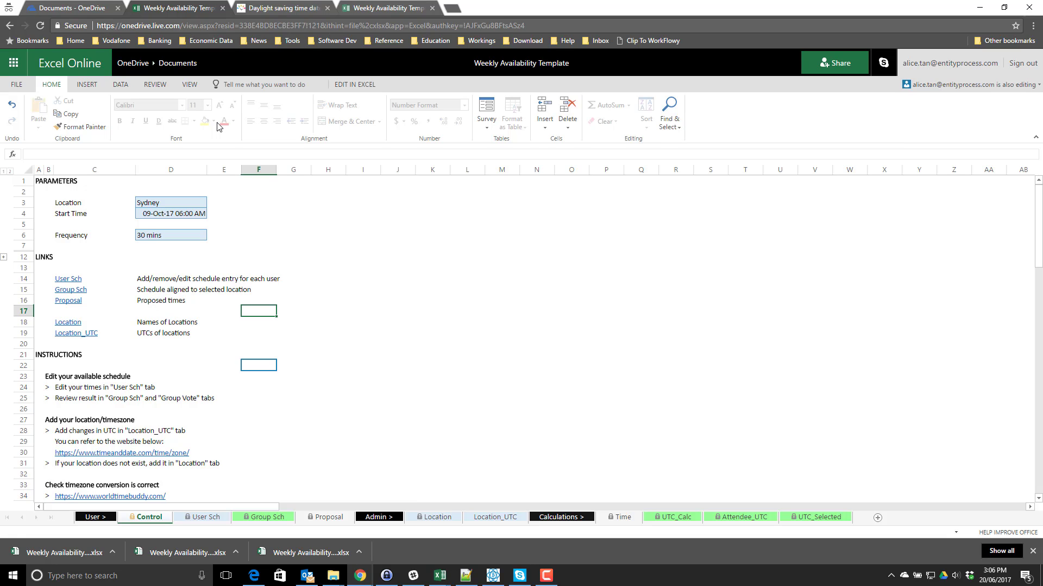
key(Up)
key(Up)
key(Up)
key(Up)
key(Up)
key(Up)
key(Up)
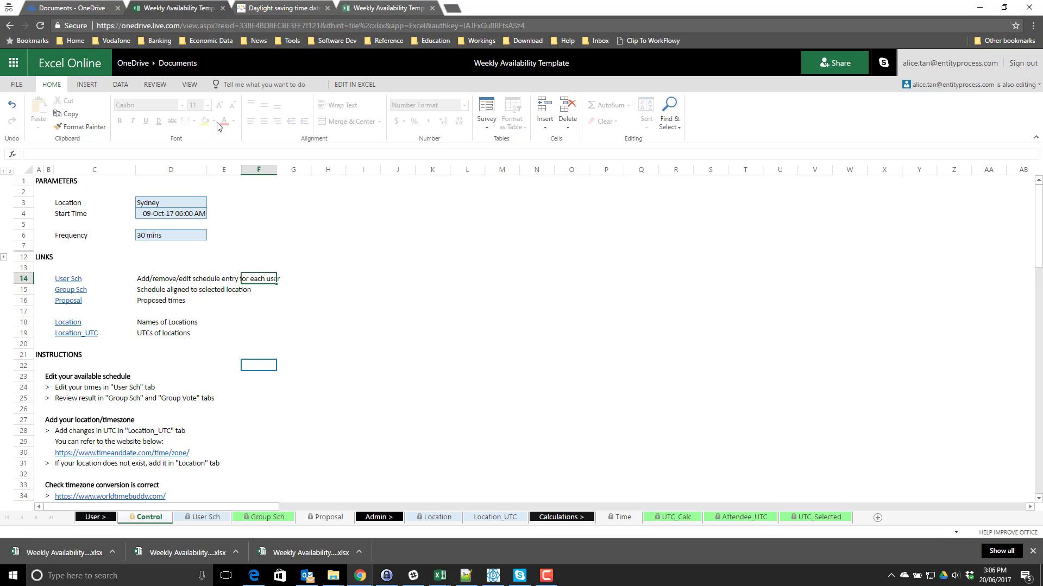
key(Left)
key(Left)
key(Left)
key(Right)
key(Right)
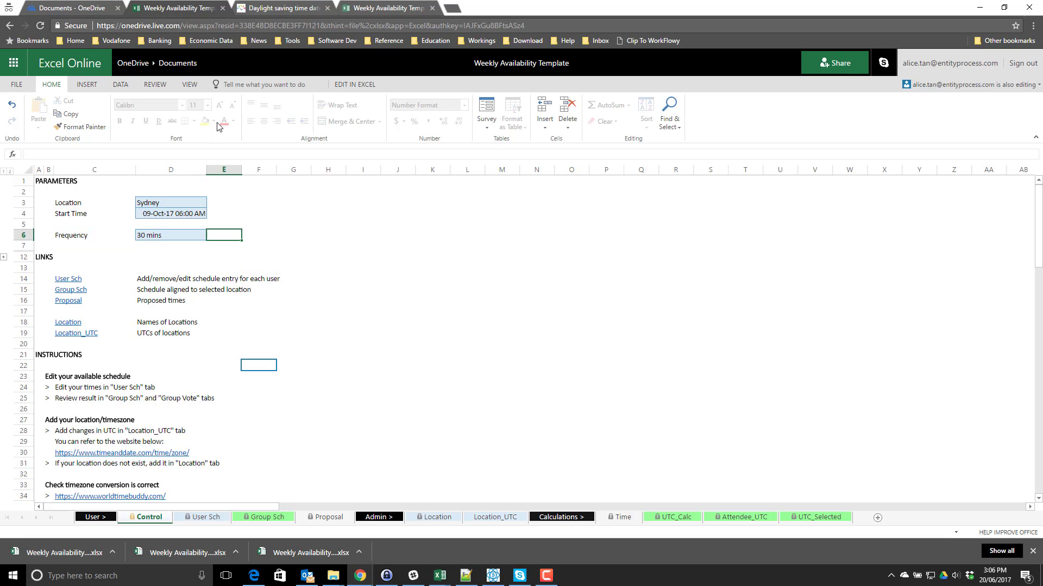
key(Left)
key(Left)
key(Right)
key(Right)
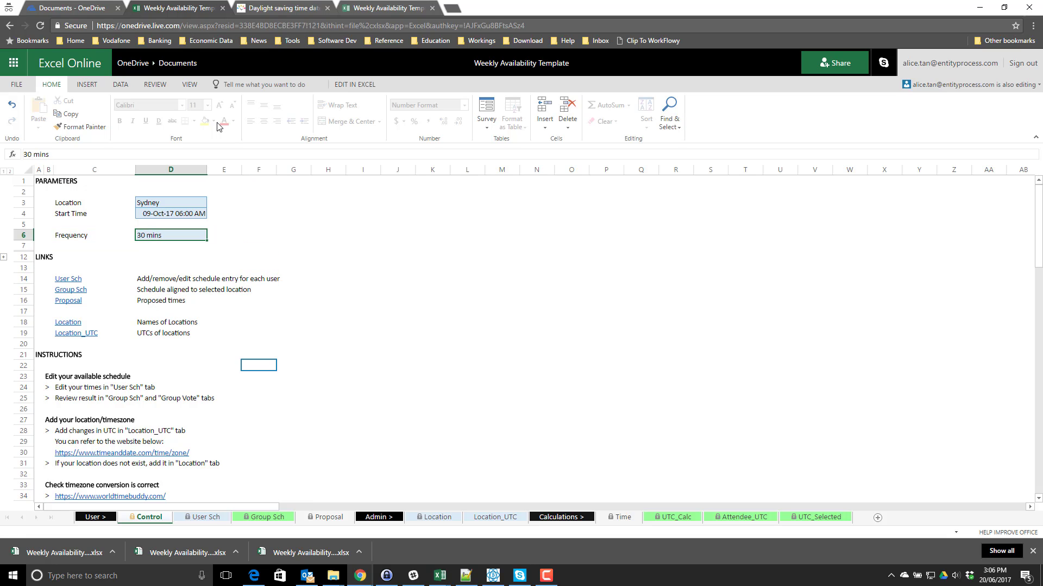
key(Left)
key(Left)
key(Right)
key(Right)
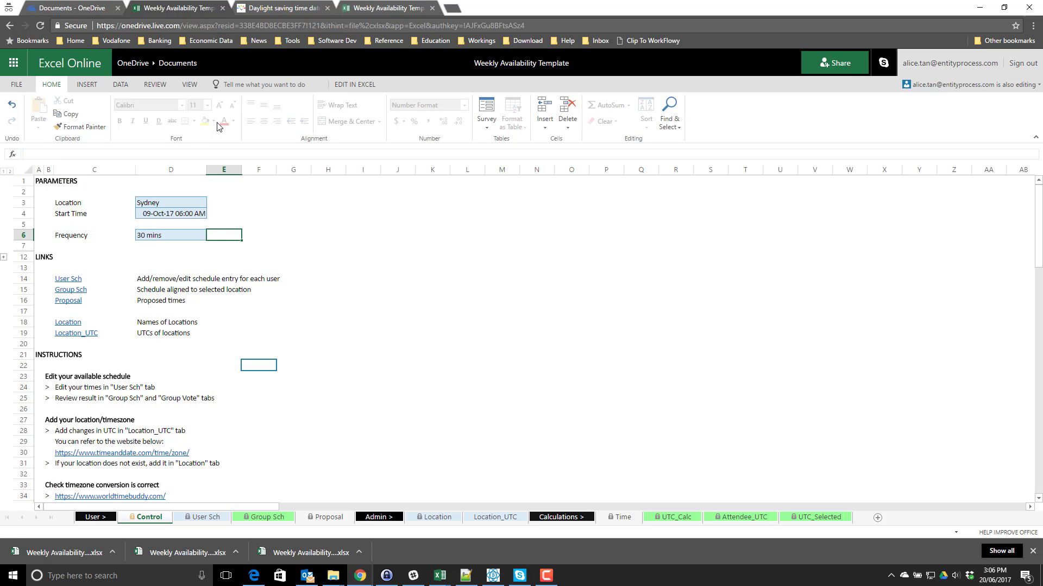
key(Left)
key(Down)
key(Up)
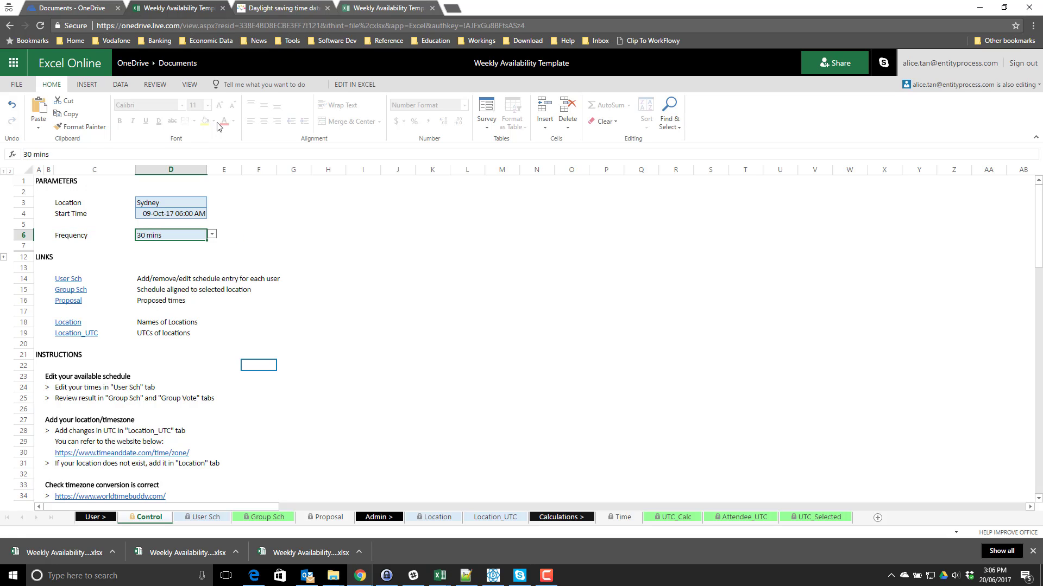
- Switch the Frequency from 30 mins to 60 mins using the cell's dropdown list
key(alt+Down)
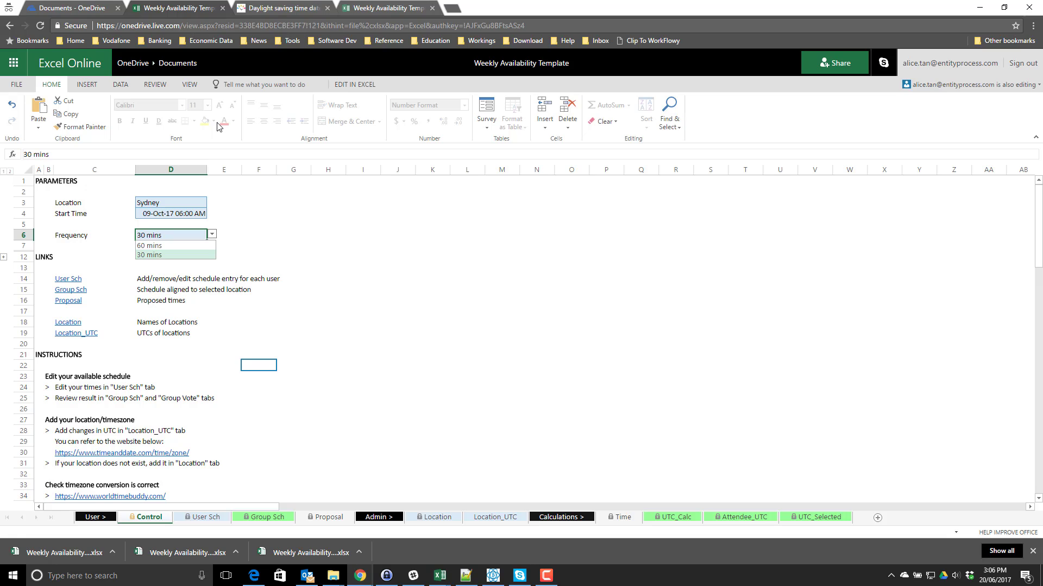
key(Up)
key(Return)
key(Down)
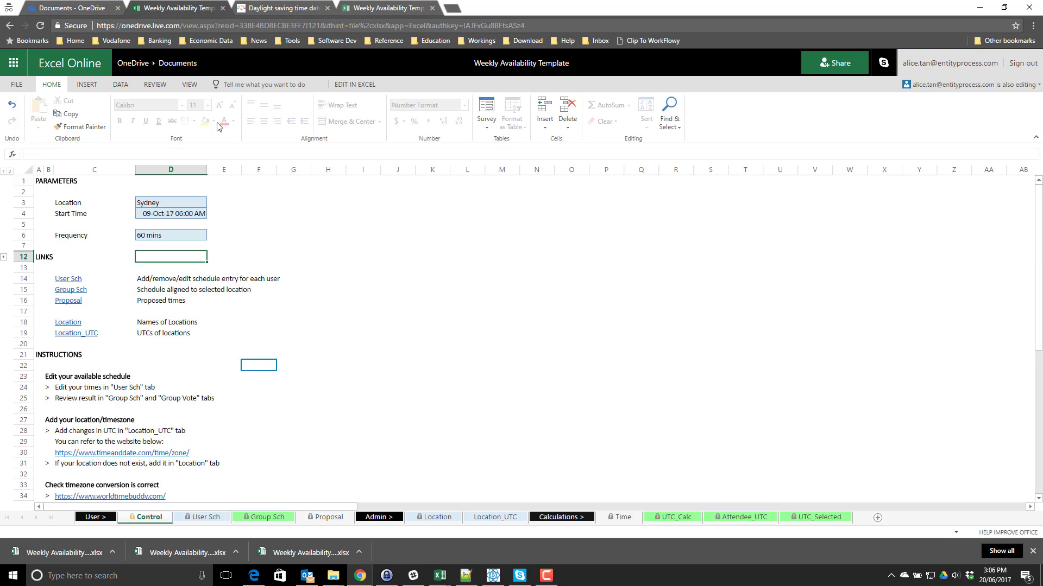
key(Down)
key(Down)
key(Up)
key(Up)
key(Up)
key(Up)
key(Right)
key(Left)
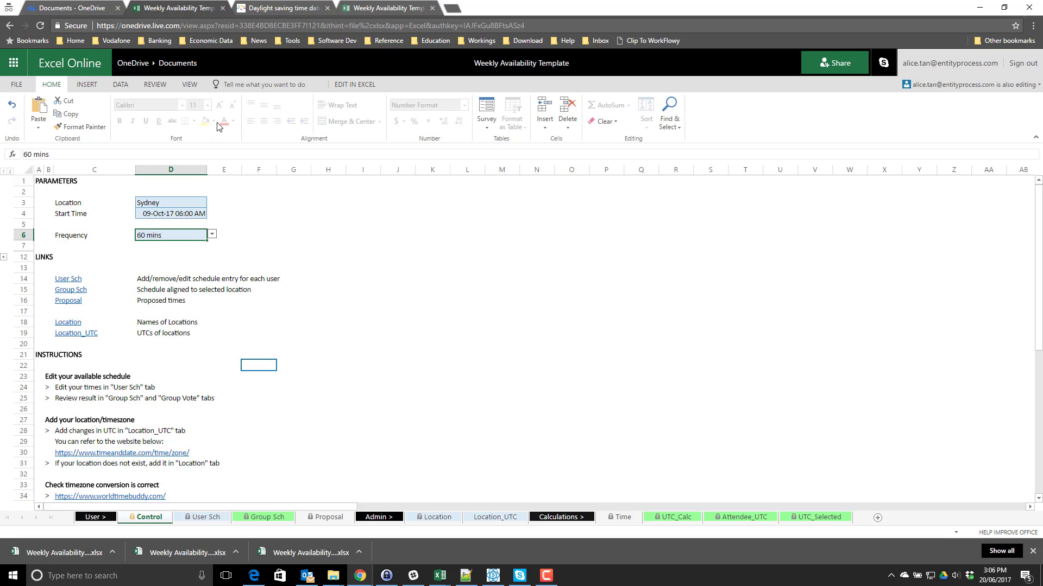
key(Down)
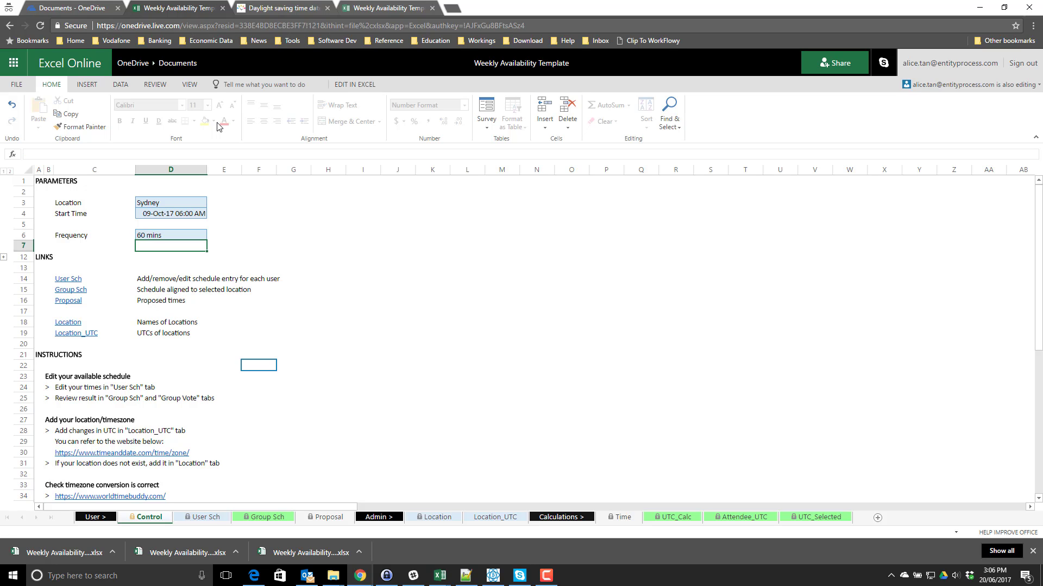